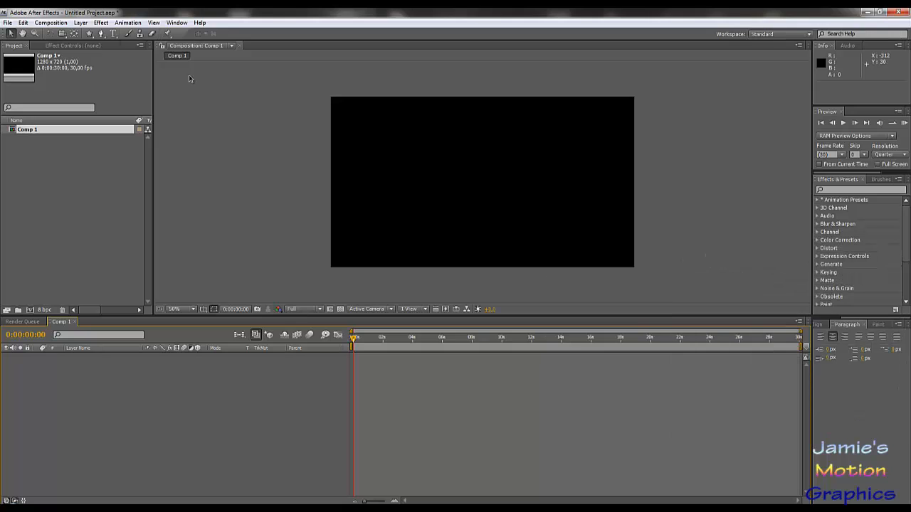
# Step: Add a new shape layer to Comp 1
pyautogui.click(81, 22)
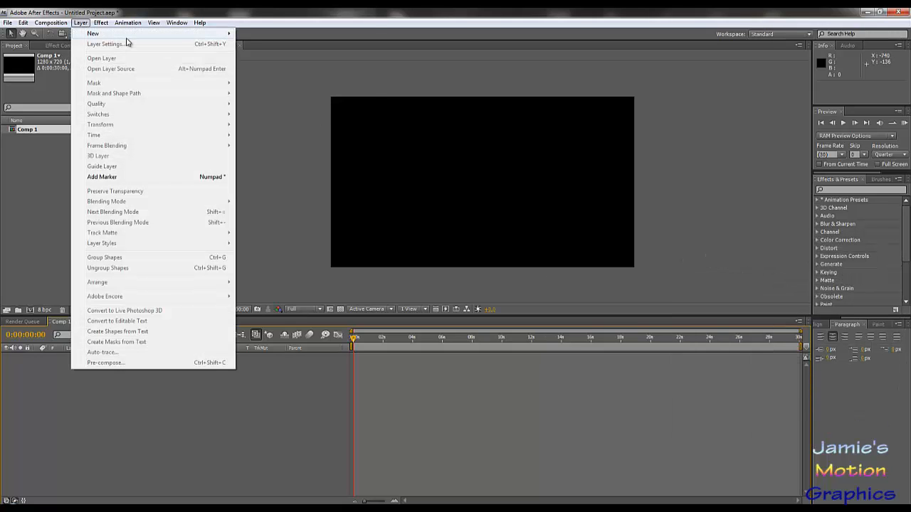
pyautogui.moveTo(129, 37)
pyautogui.click(275, 86)
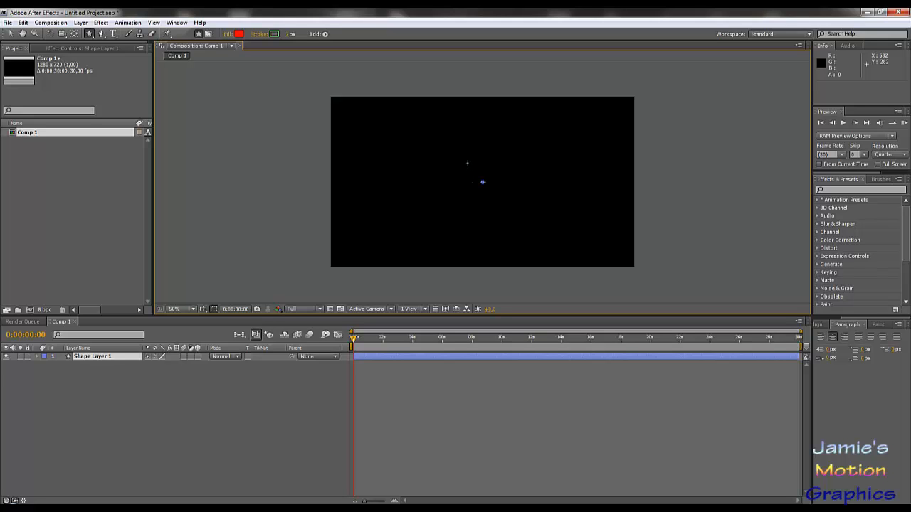
# Step: Draw a five-pointed star slightly above and left of the composition's centre and expand its path properties
pyautogui.moveTo(388, 137)
pyautogui.mouseDown()
pyautogui.moveTo(447, 193)
pyautogui.moveTo(423, 163)
pyautogui.moveTo(399, 164)
pyautogui.mouseUp()
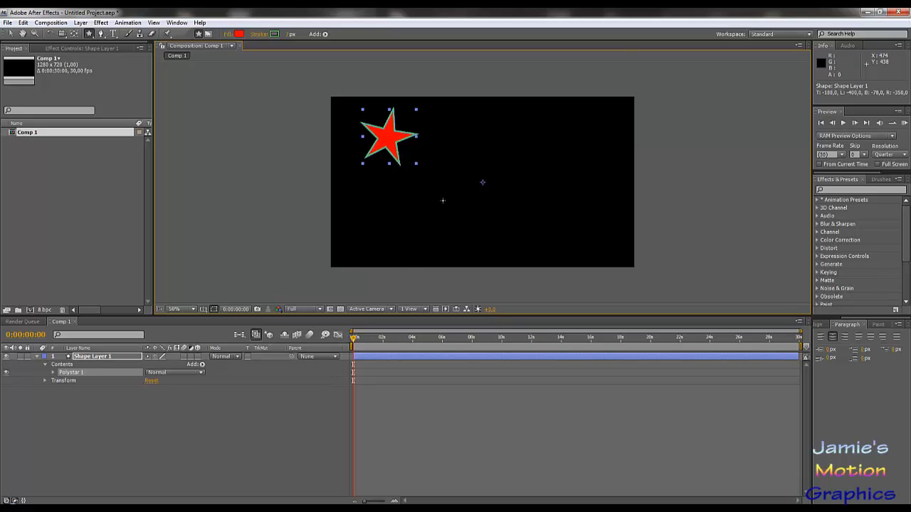
pyautogui.hotkey('ctrl', 'z')
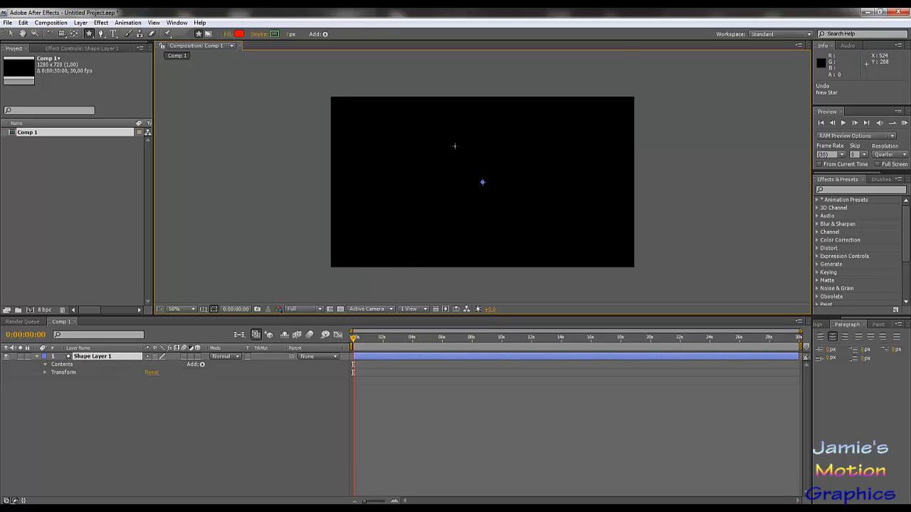
pyautogui.moveTo(455, 147)
pyautogui.mouseDown()
pyautogui.moveTo(490, 193)
pyautogui.moveTo(463, 159)
pyautogui.moveTo(470, 177)
pyautogui.mouseUp()
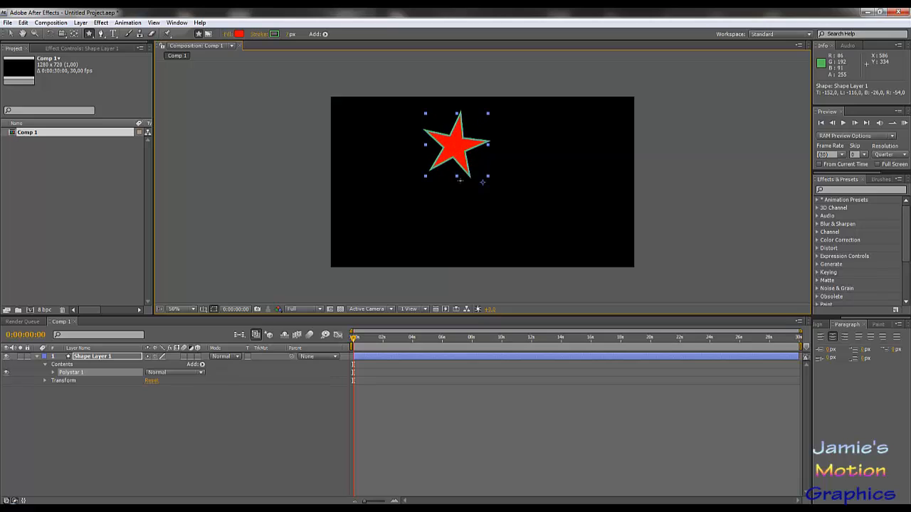
pyautogui.click(52, 372)
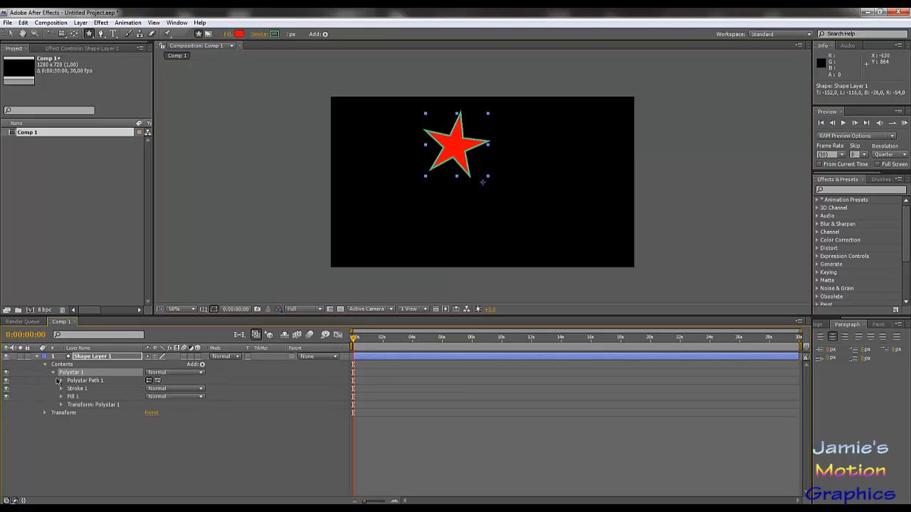
pyautogui.click(61, 381)
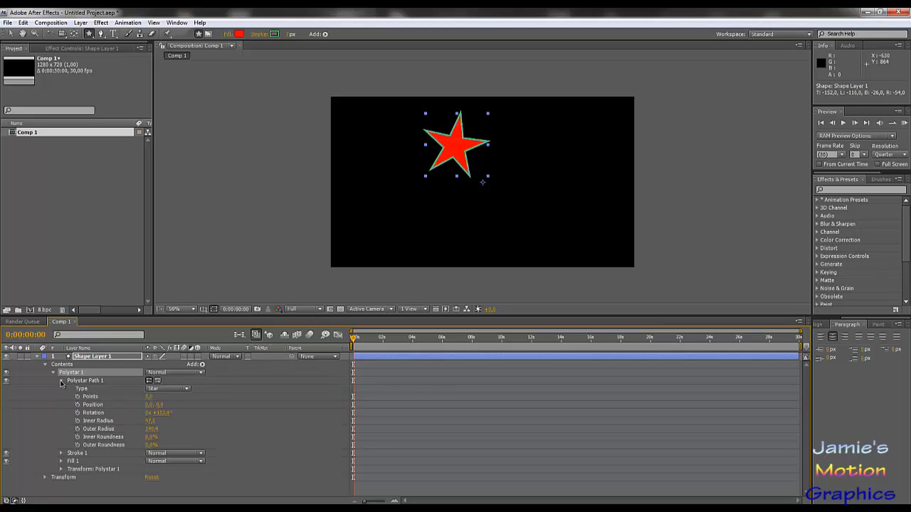
# Step: Draw a larger star-shaped mask on the shape layer near the composition's centre and expand its mask properties
pyautogui.click(208, 34)
pyautogui.moveTo(510, 194); pyautogui.dragTo(555, 233)
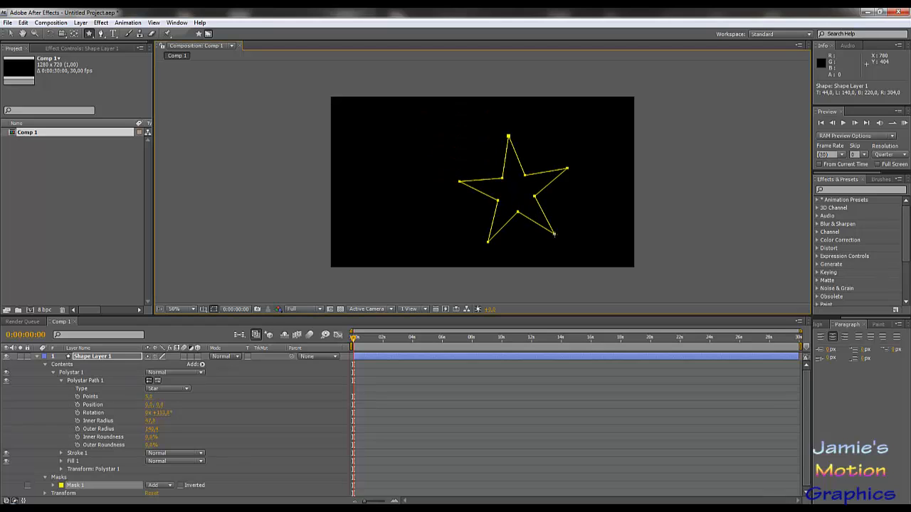
pyautogui.click(53, 488)
pyautogui.click(54, 486)
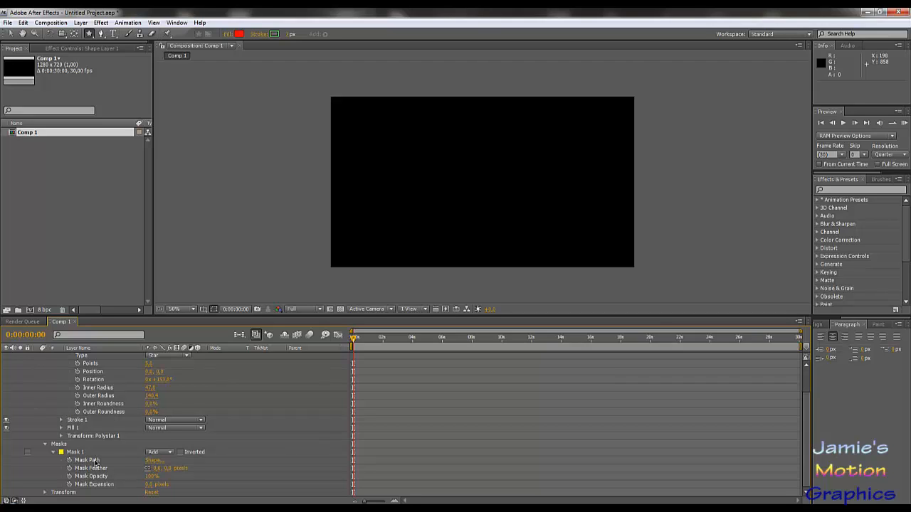
pyautogui.click(95, 462)
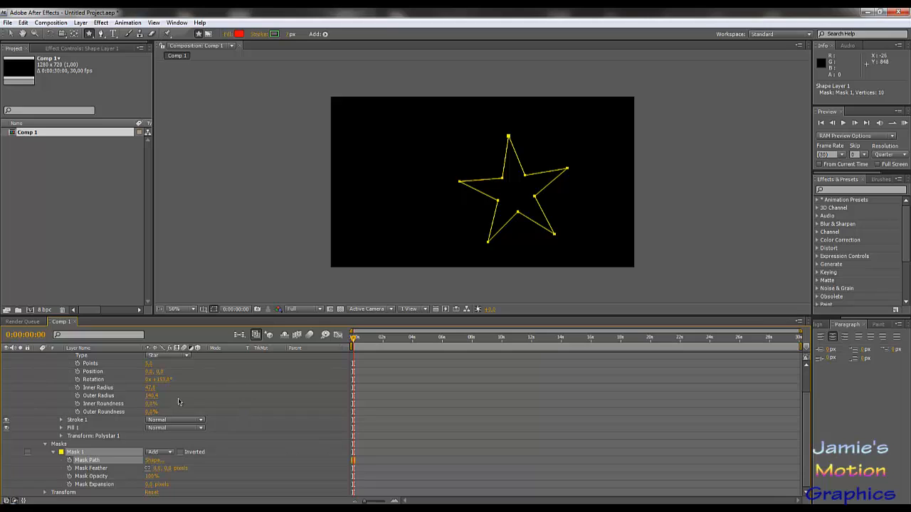
# Step: Set the number of points of the star path to 10
pyautogui.scroll(2, 135, 407)
pyautogui.click(73, 380)
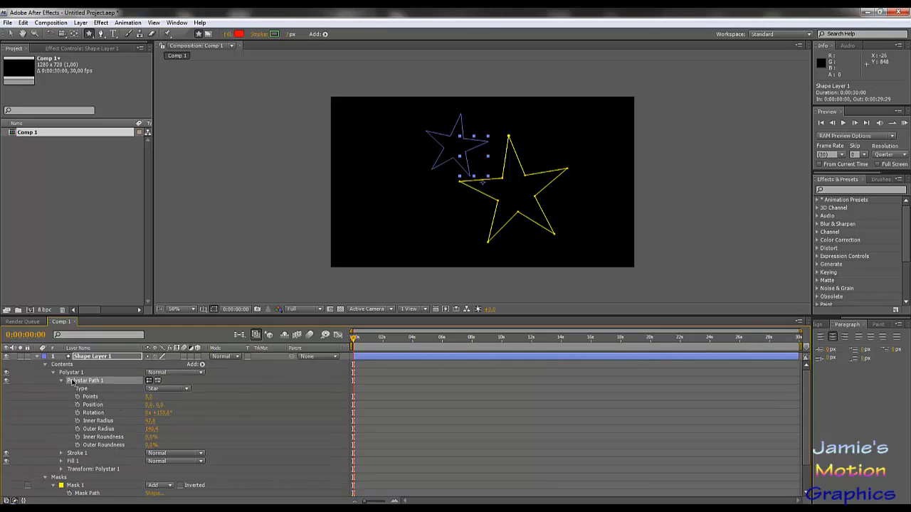
pyautogui.click(90, 396)
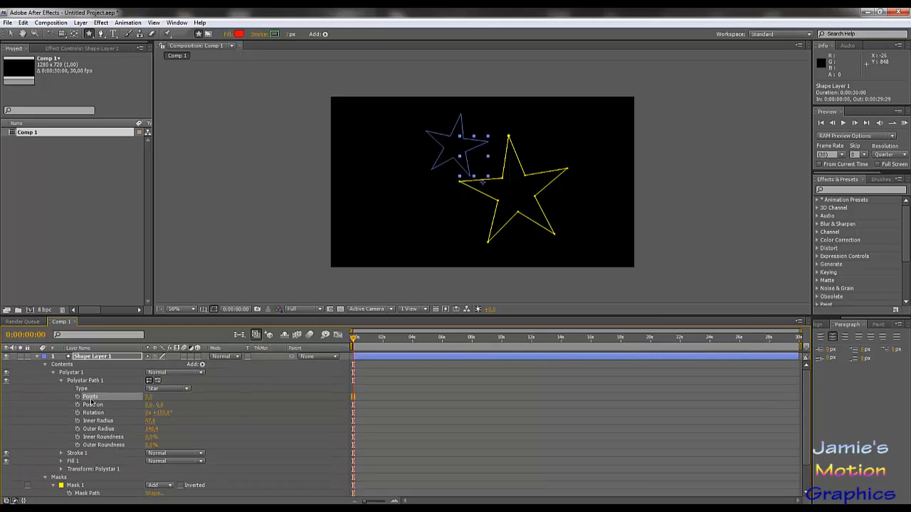
pyautogui.click(149, 397)
pyautogui.moveTo(150, 397); pyautogui.dragTo(153, 397)
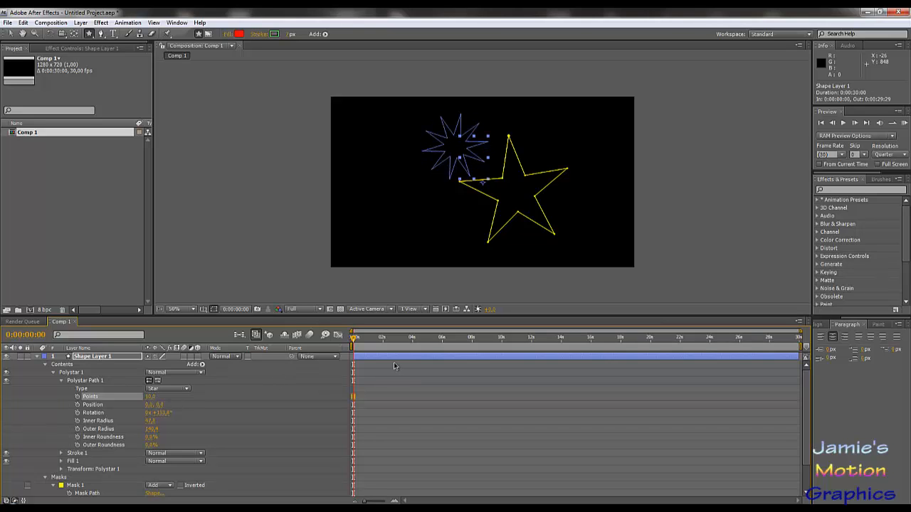
# Step: Switch to the Selection tool and delete the star-shaped mask from the shape layer
pyautogui.click(78, 373)
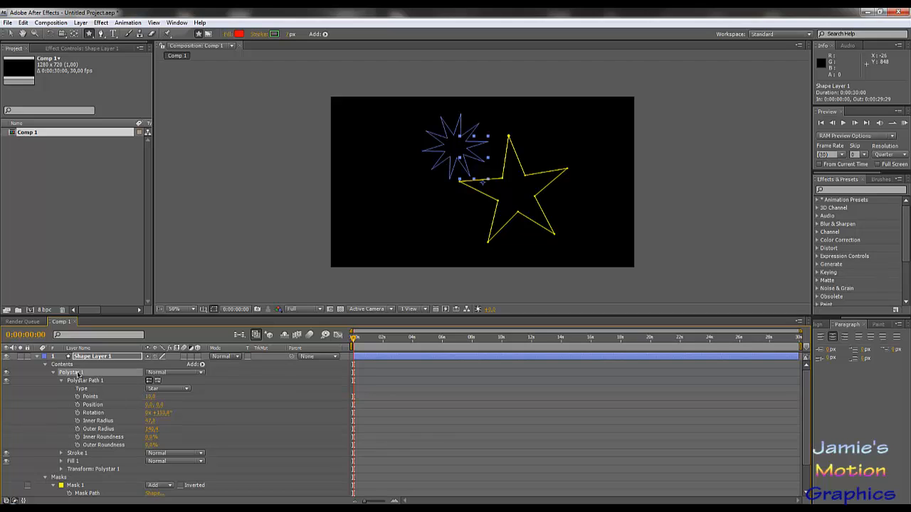
pyautogui.click(379, 355)
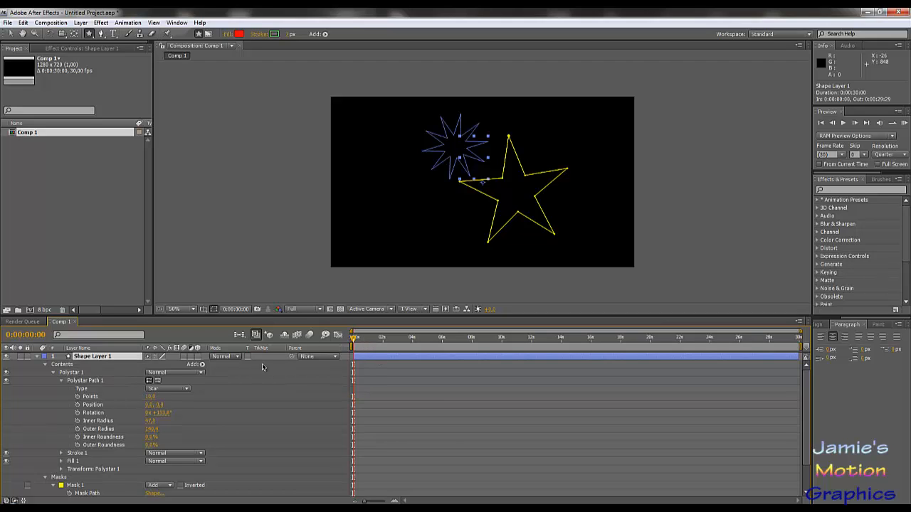
pyautogui.click(11, 33)
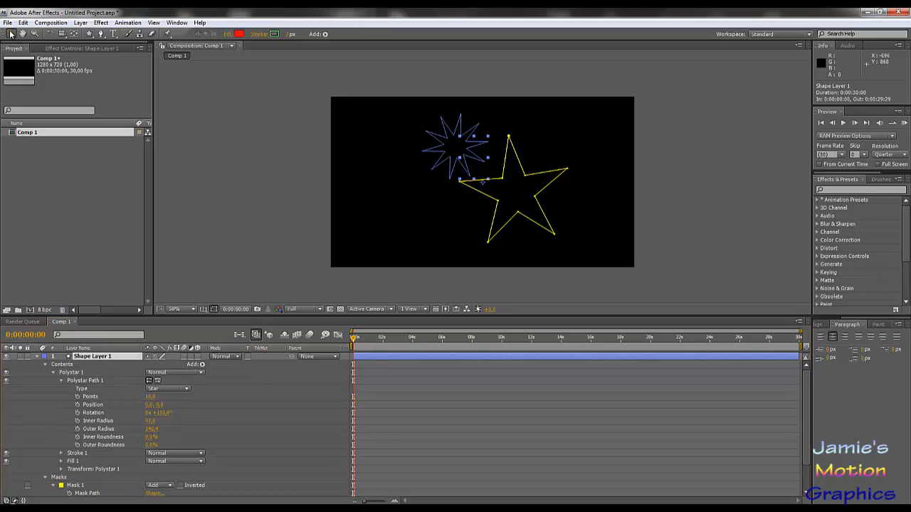
pyautogui.click(399, 357)
pyautogui.click(70, 372)
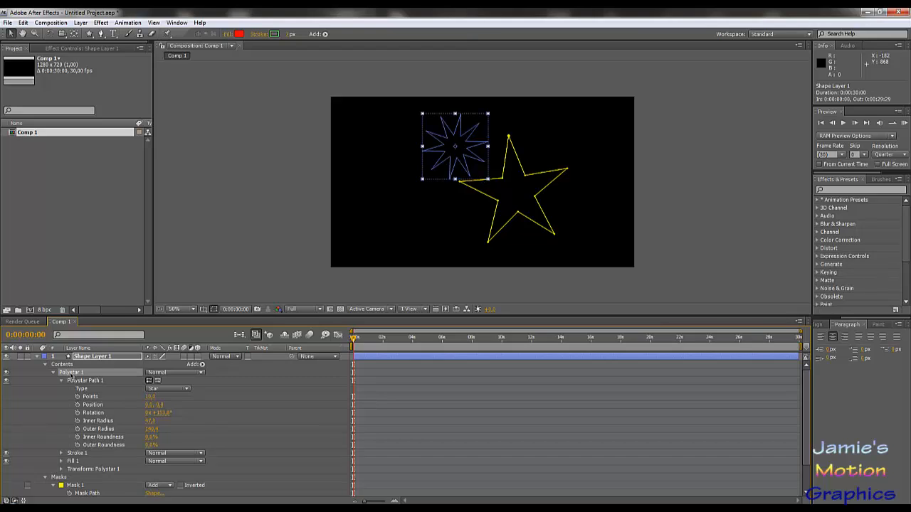
pyautogui.click(93, 405)
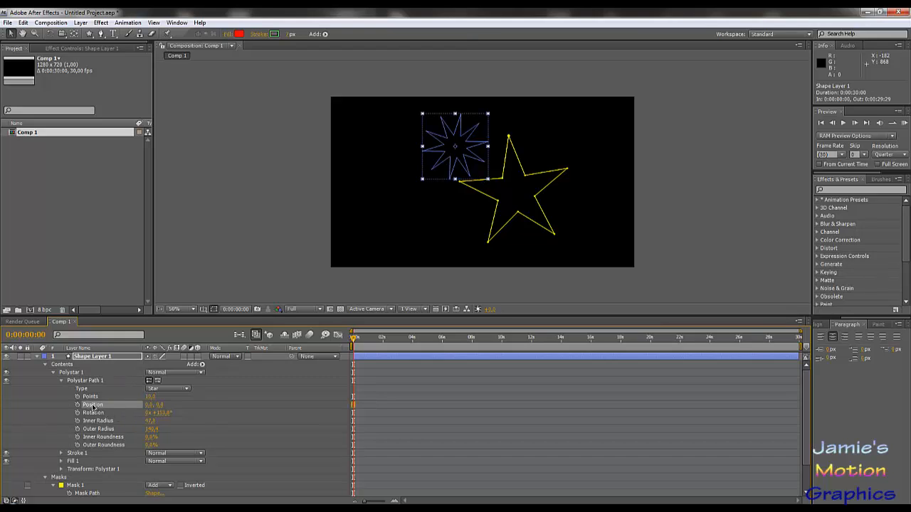
pyautogui.click(74, 487)
pyautogui.press('Delete')
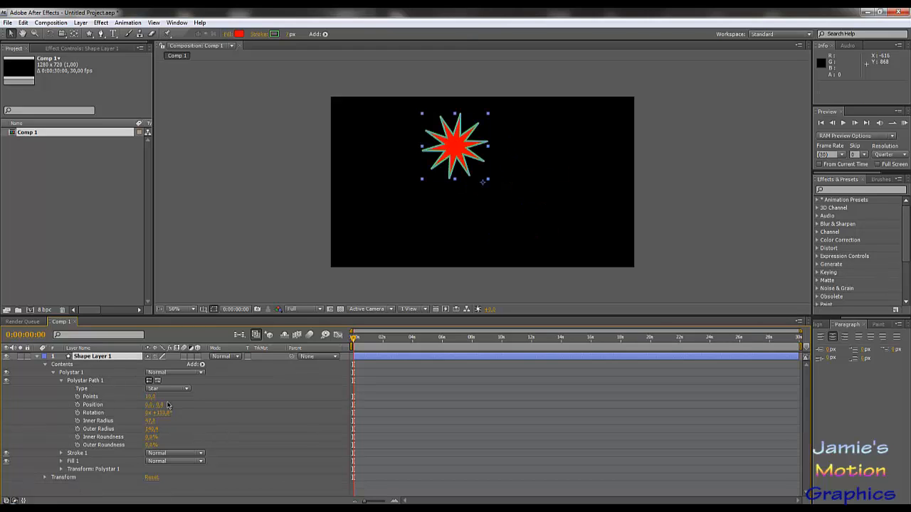
# Step: Give the star path 6 points, an inner radius of 67 and an outer radius of 144.4
pyautogui.moveTo(150, 397)
pyautogui.mouseDown()
pyautogui.moveTo(160, 398)
pyautogui.moveTo(153, 402)
pyautogui.mouseUp()
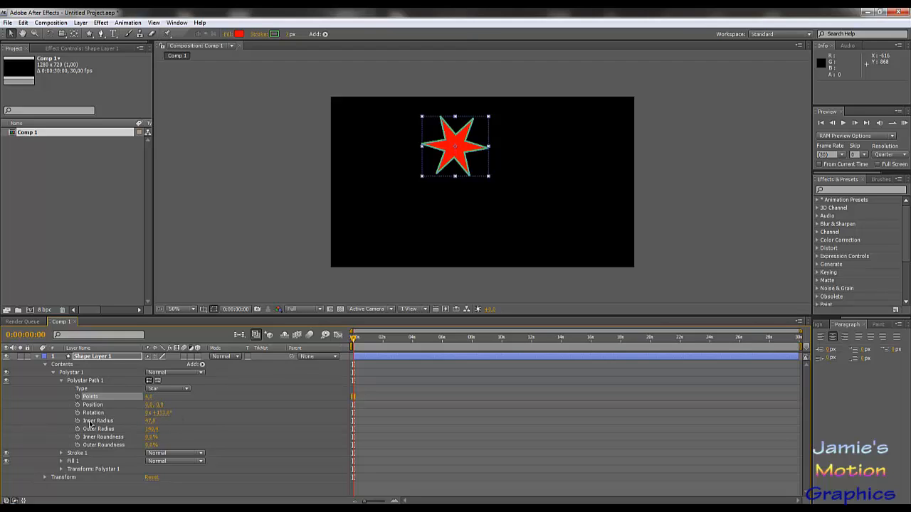
pyautogui.moveTo(149, 420)
pyautogui.mouseDown()
pyautogui.moveTo(159, 420)
pyautogui.moveTo(133, 418)
pyautogui.moveTo(156, 420)
pyautogui.moveTo(153, 429)
pyautogui.mouseUp()
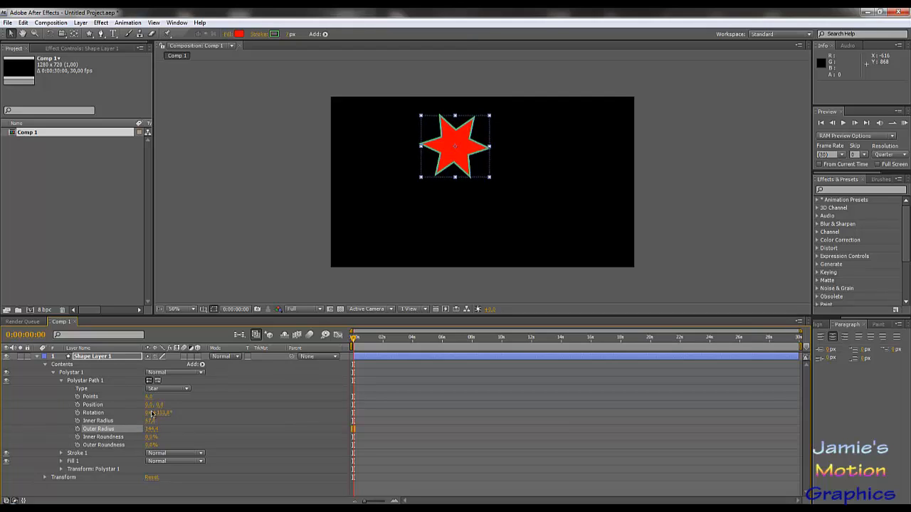
pyautogui.click(222, 425)
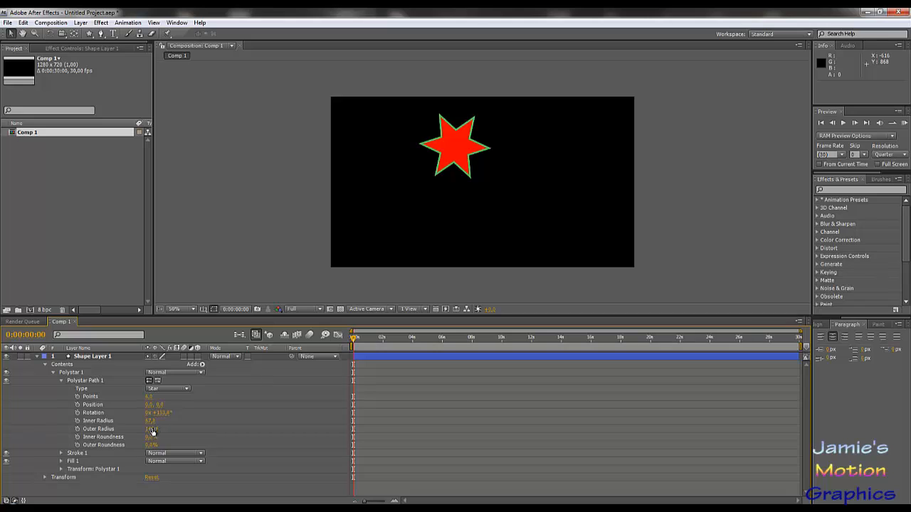
# Step: Scale the star group down to 34% and move the shape layer slightly right and up, to position 742, 328
pyautogui.click(61, 469)
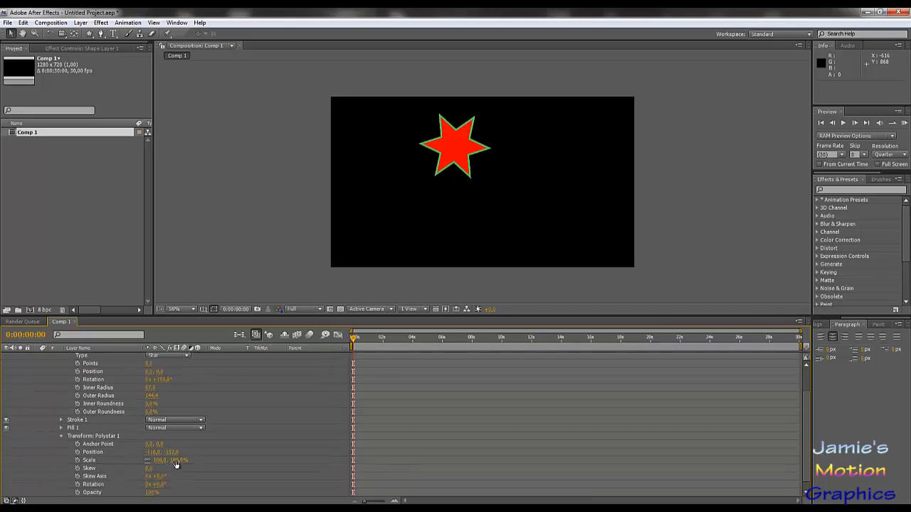
pyautogui.moveTo(176, 461); pyautogui.dragTo(147, 461)
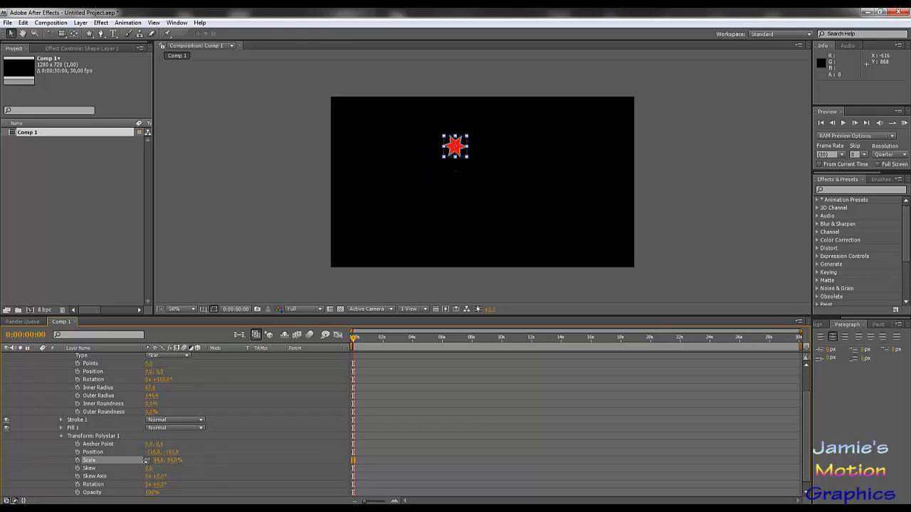
pyautogui.click(276, 379)
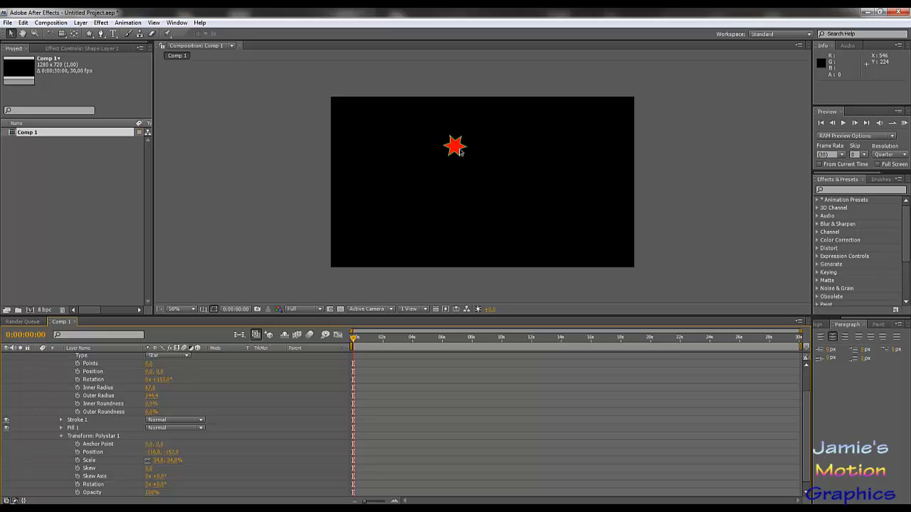
pyautogui.moveTo(456, 150)
pyautogui.mouseDown()
pyautogui.moveTo(481, 175)
pyautogui.moveTo(480, 142)
pyautogui.mouseUp()
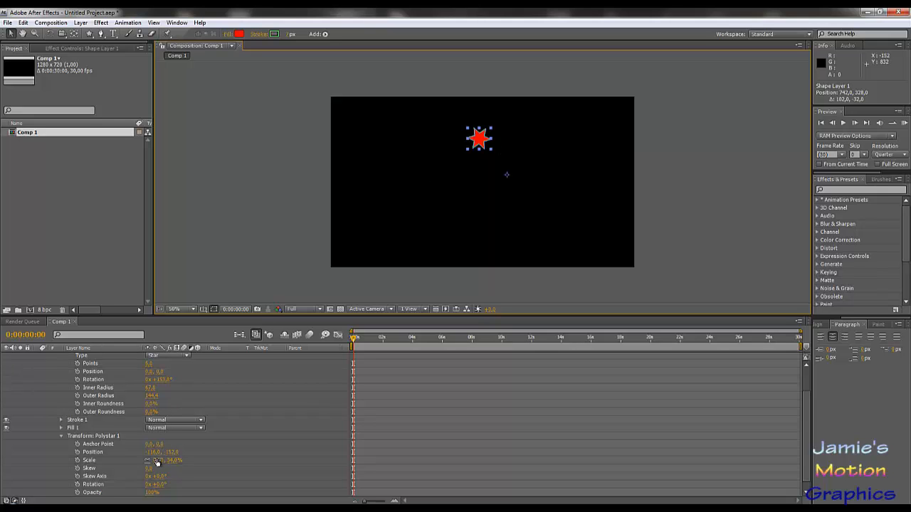
# Step: Collapse the star group's transform properties and add a Repeater to the shape layer
pyautogui.scroll(2, 211, 387)
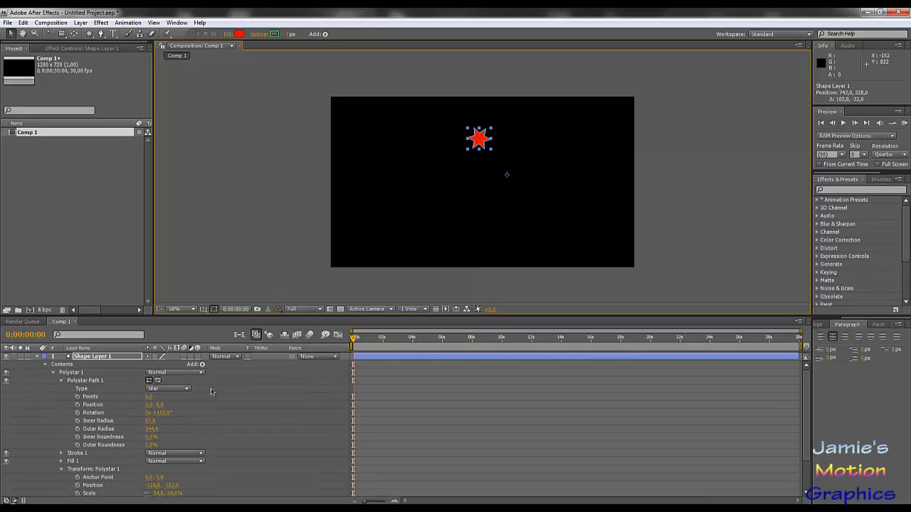
pyautogui.click(61, 469)
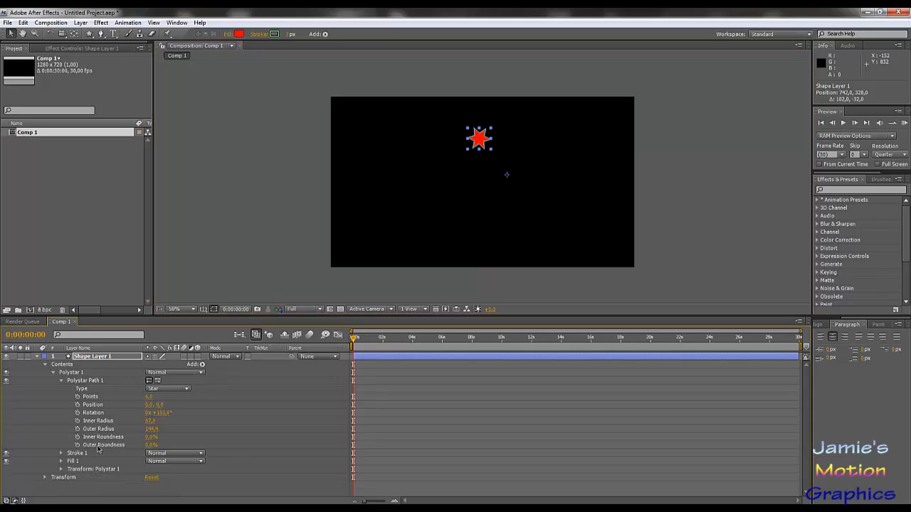
pyautogui.click(202, 365)
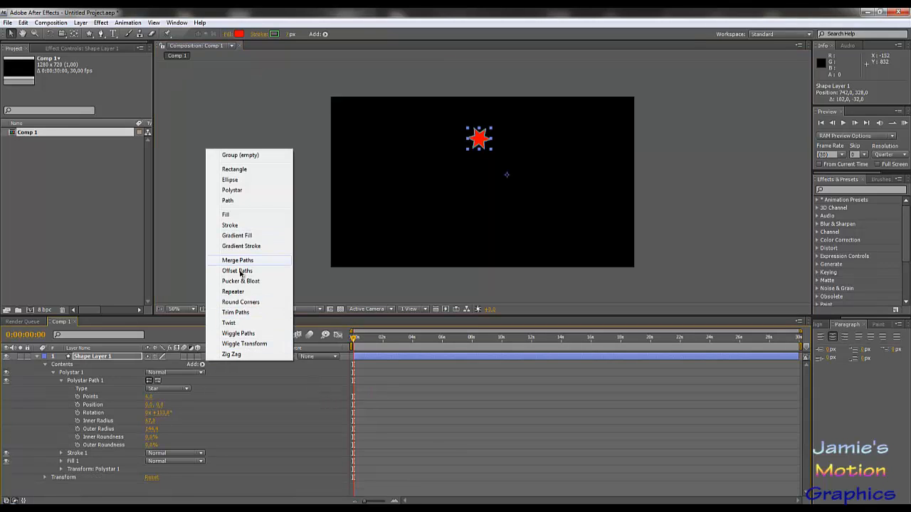
pyautogui.click(235, 293)
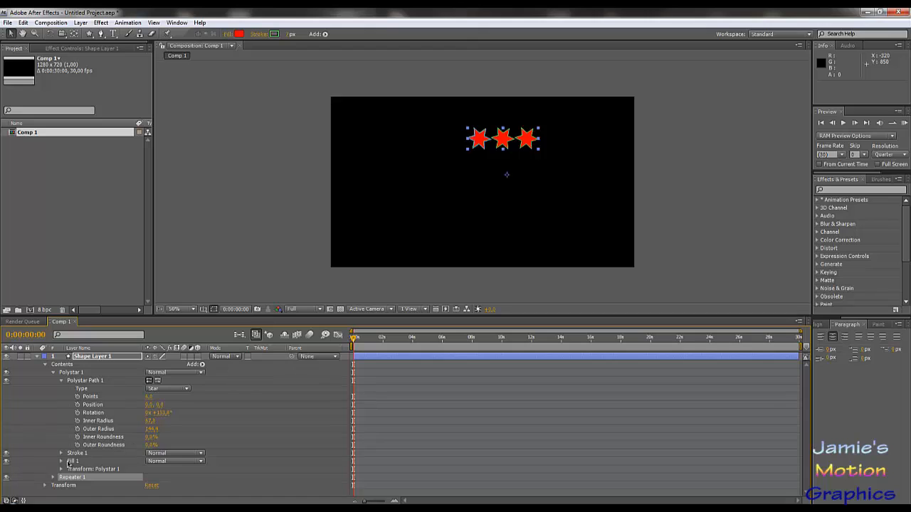
# Step: Set the horizontal position in the Repeater's transform to 0
pyautogui.click(53, 478)
pyautogui.scroll(-1, 65, 480)
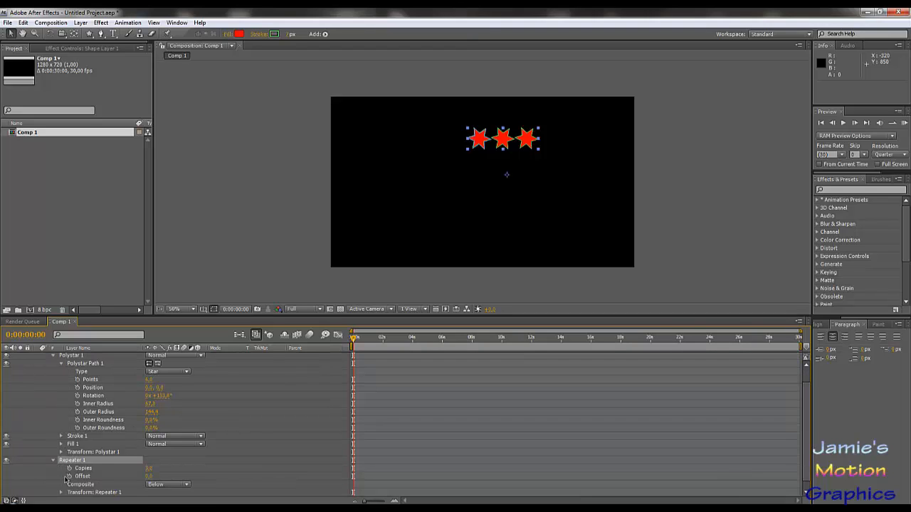
pyautogui.scroll(-1, 68, 482)
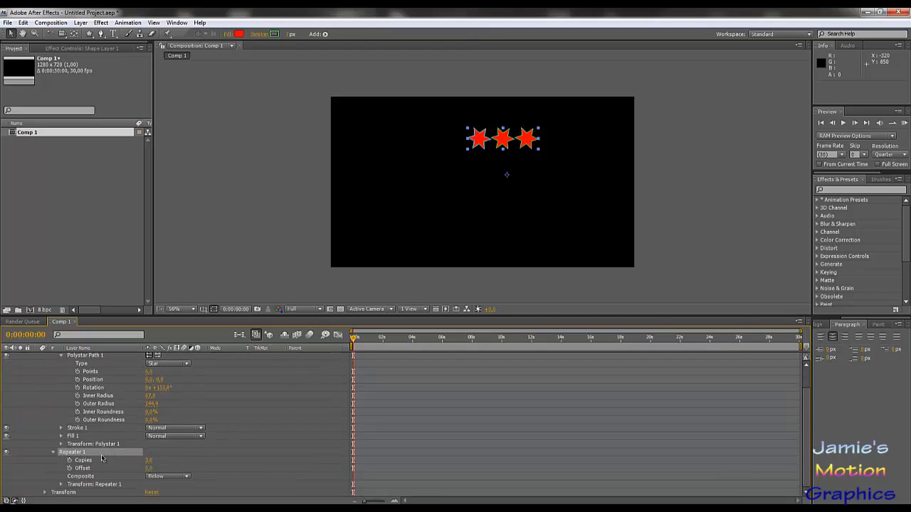
pyautogui.click(61, 485)
pyautogui.scroll(-3, 64, 484)
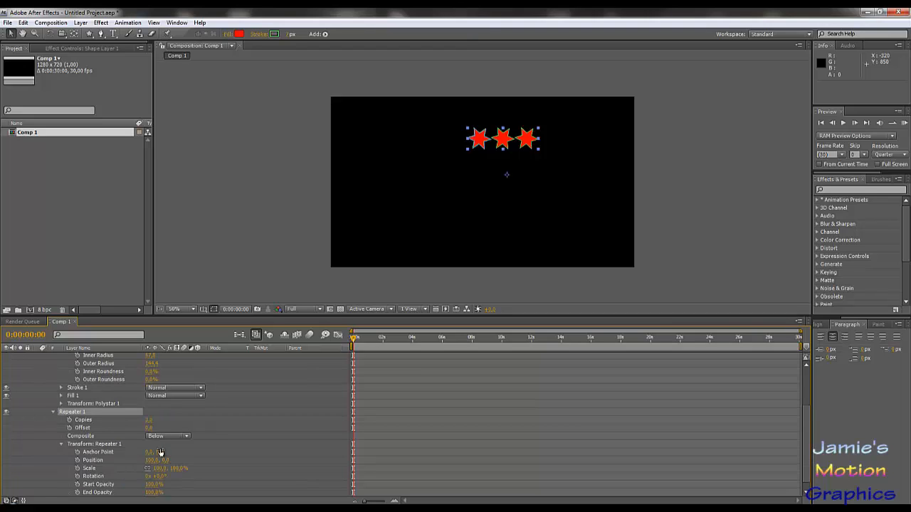
pyautogui.scroll(-1, 87, 483)
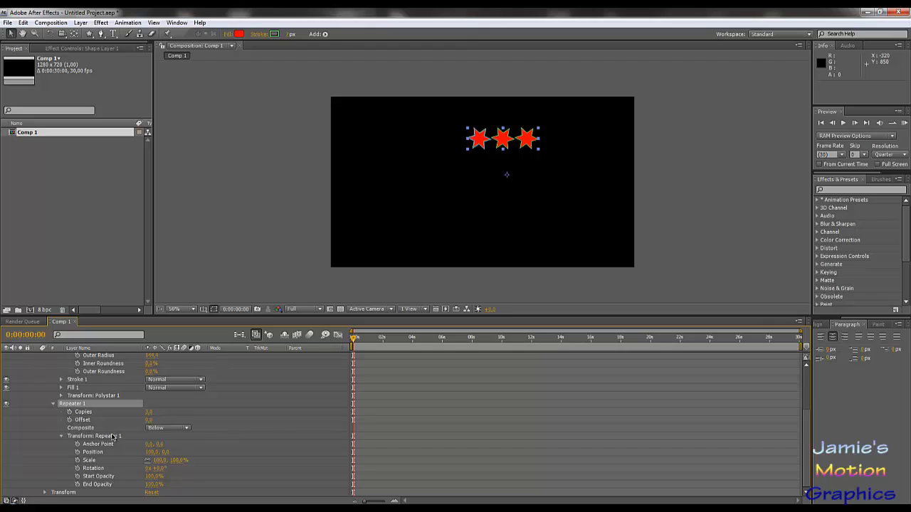
pyautogui.click(152, 451)
pyautogui.write('0')
pyautogui.press('Return')
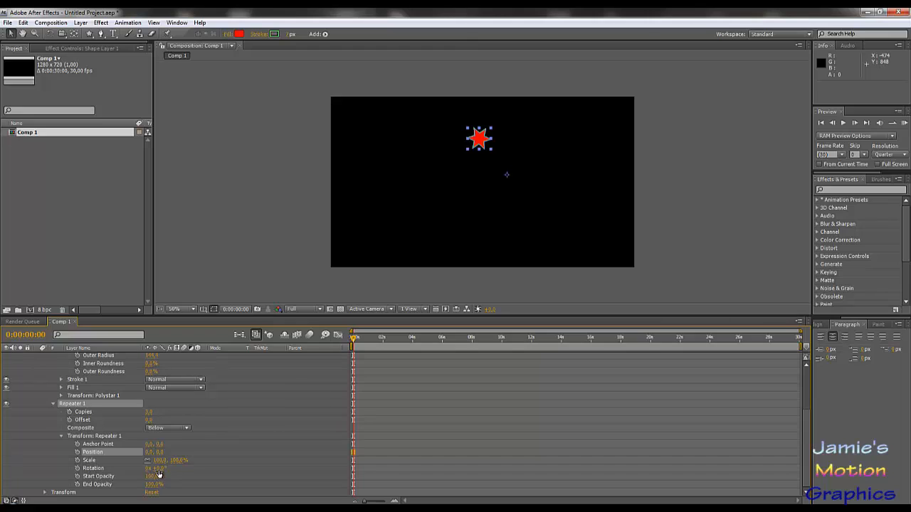
# Step: Set the Repeater's transform rotation to 30° and its number of copies to 12
pyautogui.moveTo(158, 474); pyautogui.dragTo(163, 470)
pyautogui.click(161, 470)
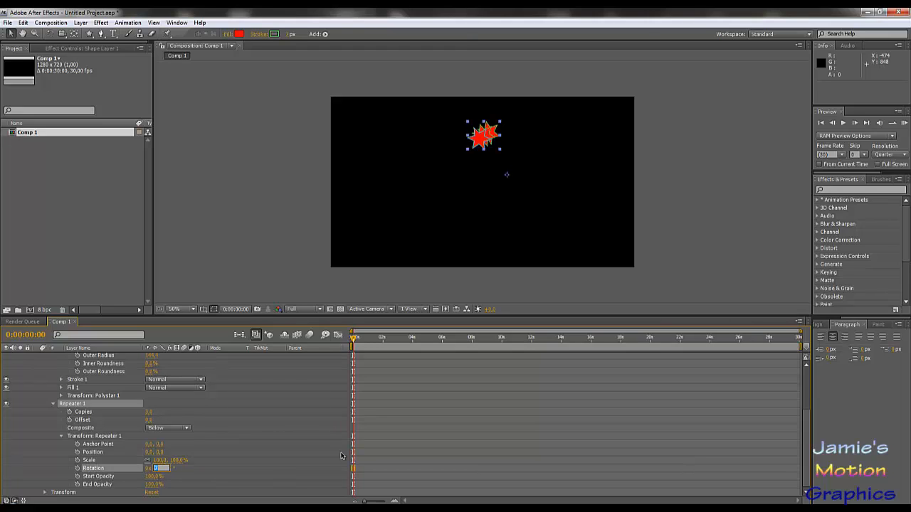
pyautogui.write('120')
pyautogui.press('Return')
pyautogui.click(152, 412)
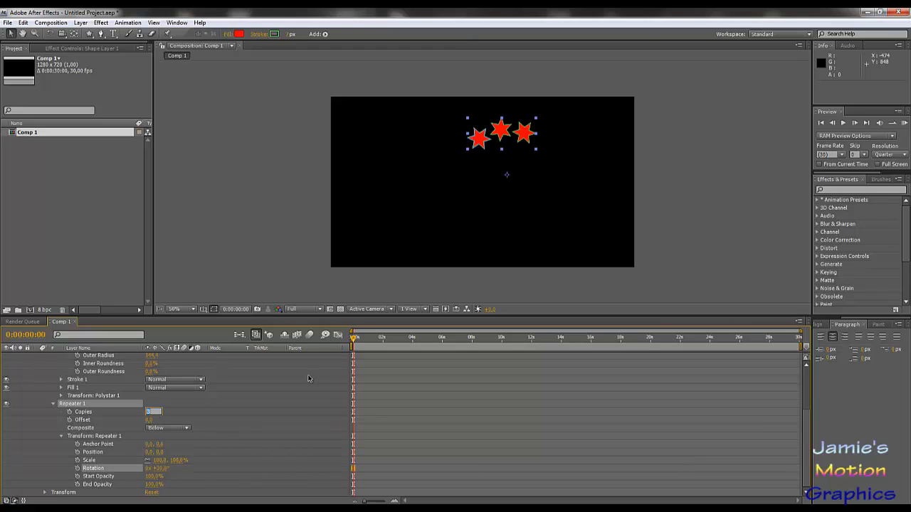
pyautogui.write('12')
pyautogui.press('Return')
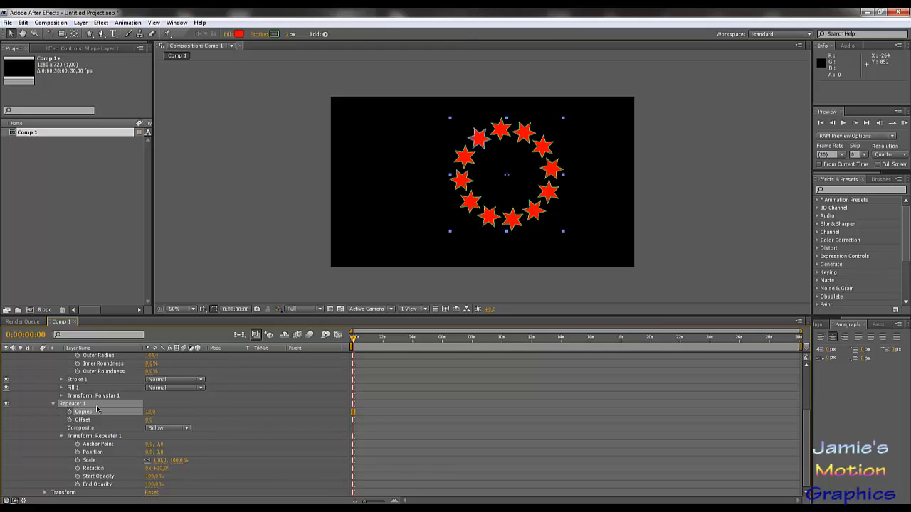
# Step: Deselect the Repeater and set the rotation of the star path to 0°
pyautogui.click(210, 410)
pyautogui.scroll(3, 210, 422)
pyautogui.scroll(-1, 210, 422)
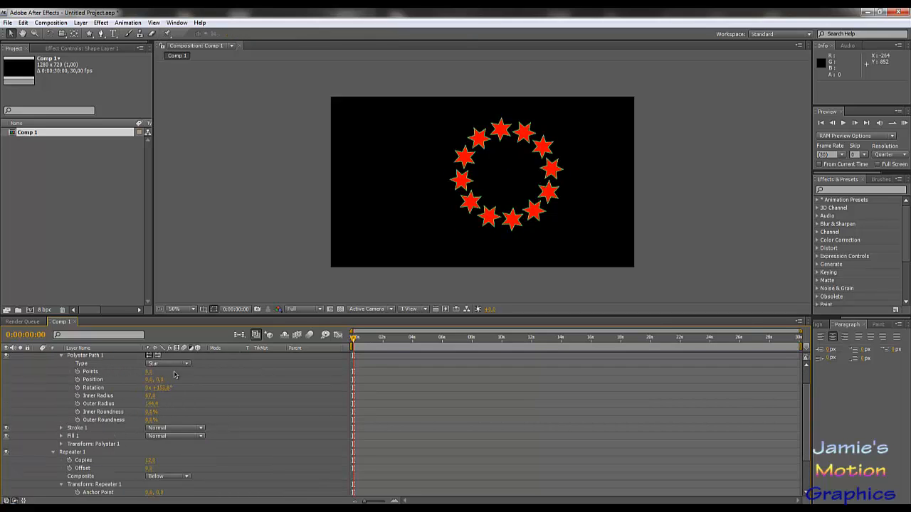
pyautogui.scroll(-1, 206, 382)
pyautogui.scroll(-1, 201, 403)
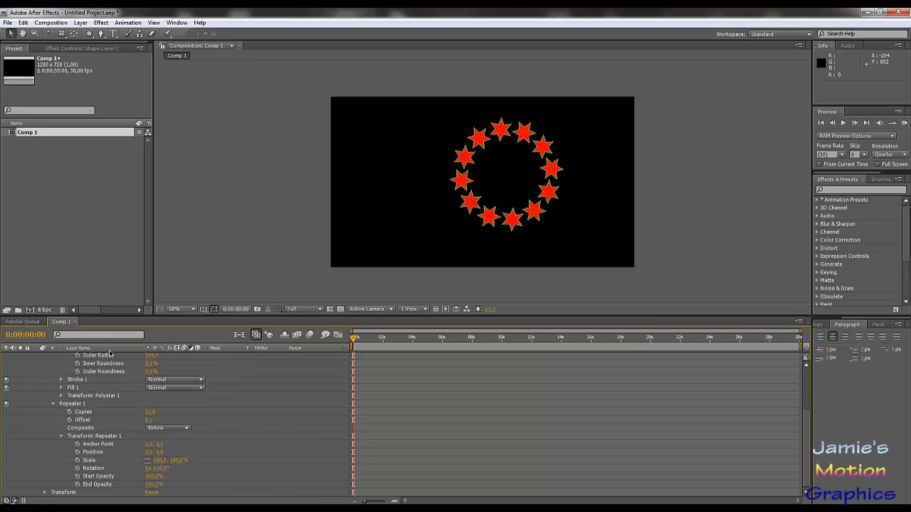
pyautogui.scroll(3, 243, 390)
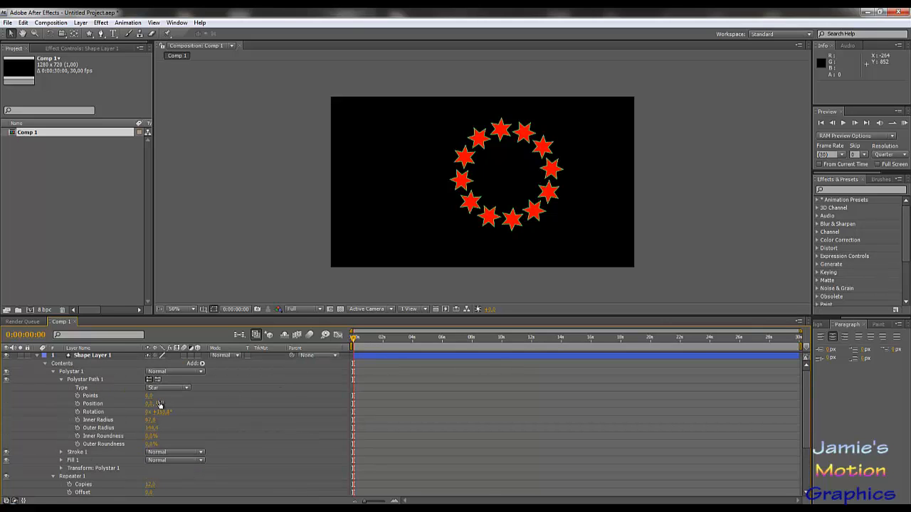
pyautogui.moveTo(147, 397)
pyautogui.mouseDown()
pyautogui.moveTo(185, 397)
pyautogui.moveTo(147, 396)
pyautogui.mouseUp()
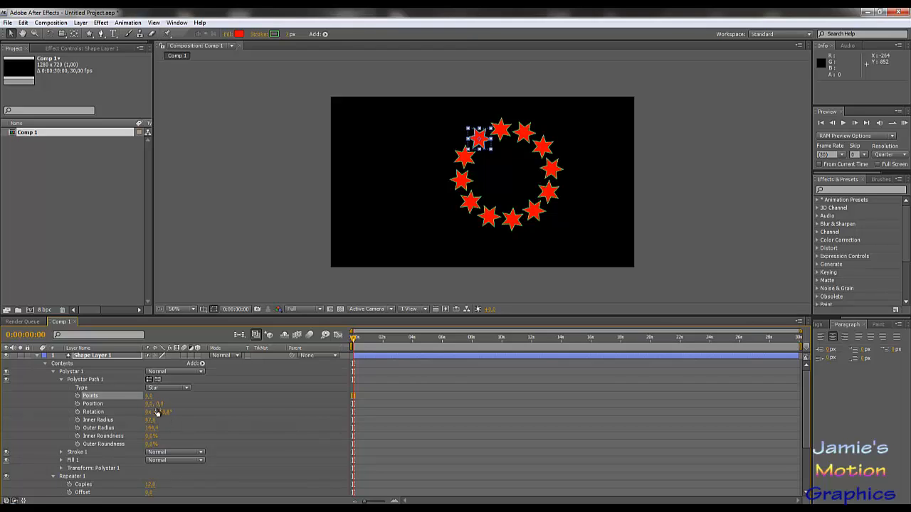
pyautogui.moveTo(157, 410); pyautogui.dragTo(165, 414)
pyautogui.write('0')
pyautogui.press('Return')
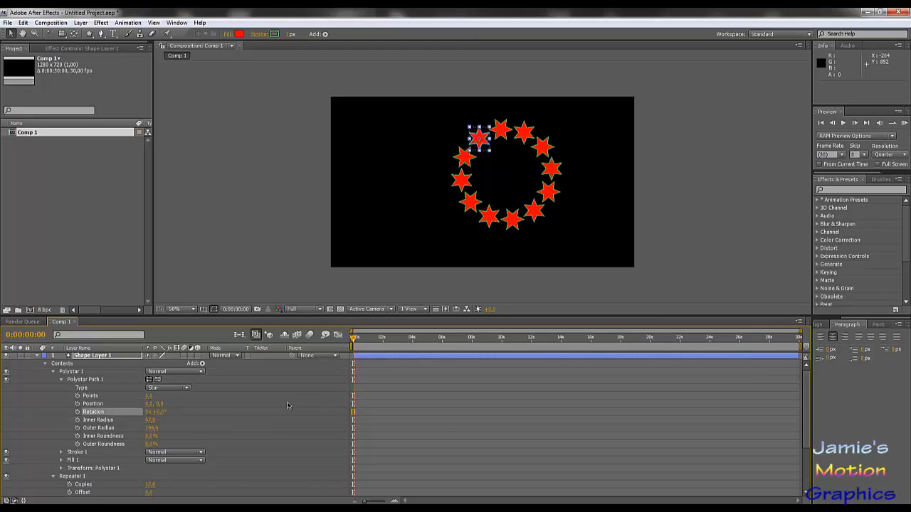
# Step: Rotate the star path to 15° and offset its path position to 293, -177
pyautogui.moveTo(161, 412); pyautogui.dragTo(235, 423)
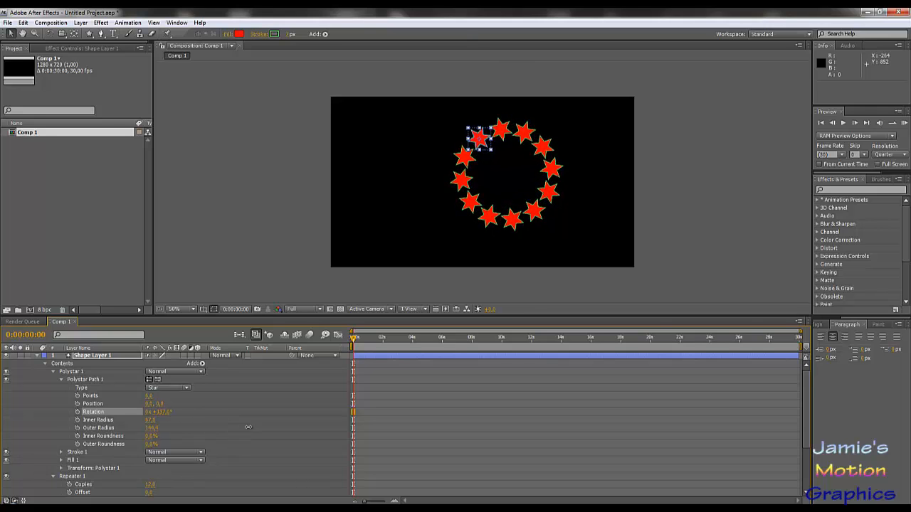
pyautogui.moveTo(171, 430)
pyautogui.mouseDown()
pyautogui.moveTo(143, 428)
pyautogui.moveTo(182, 430)
pyautogui.mouseUp()
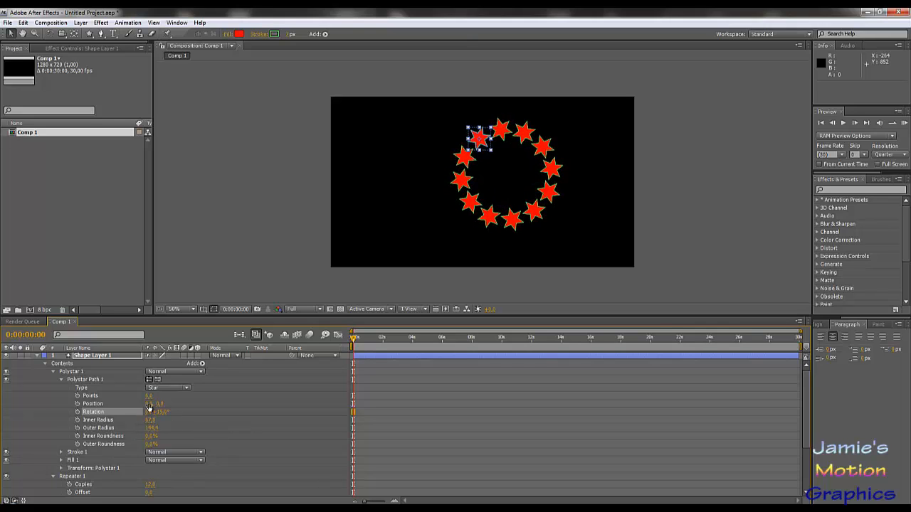
pyautogui.moveTo(161, 403); pyautogui.dragTo(222, 405)
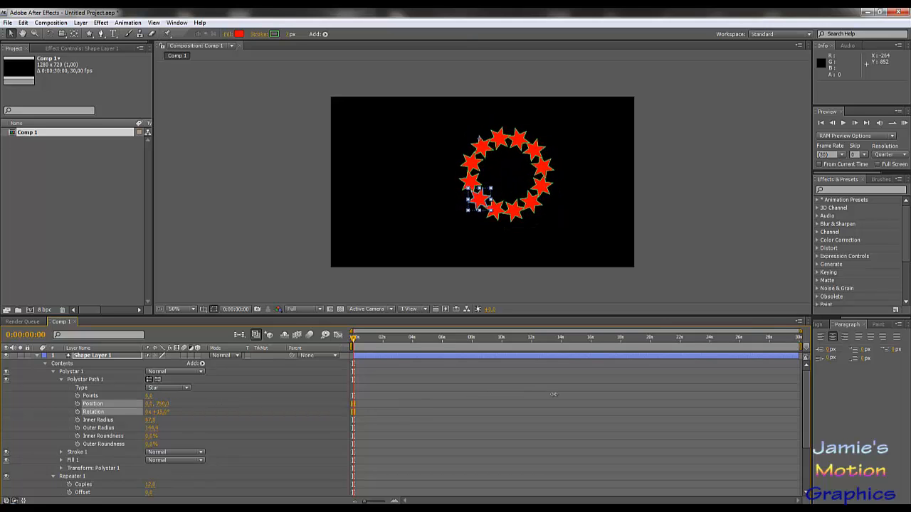
pyautogui.moveTo(677, 394); pyautogui.dragTo(510, 407)
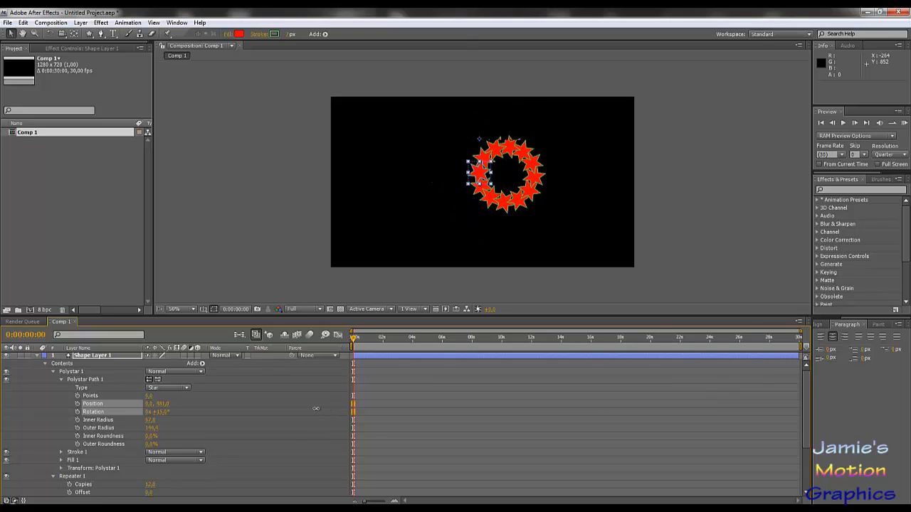
pyautogui.moveTo(315, 409); pyautogui.dragTo(87, 407)
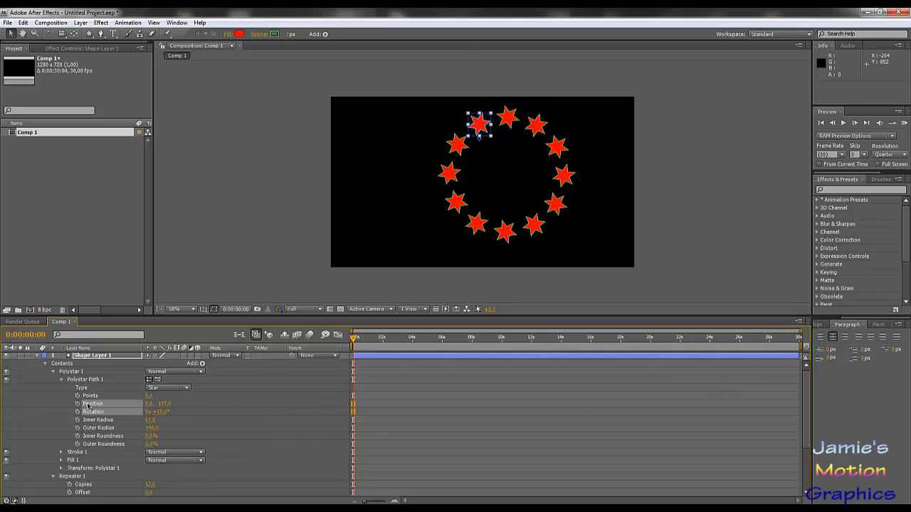
pyautogui.moveTo(149, 403); pyautogui.dragTo(291, 408)
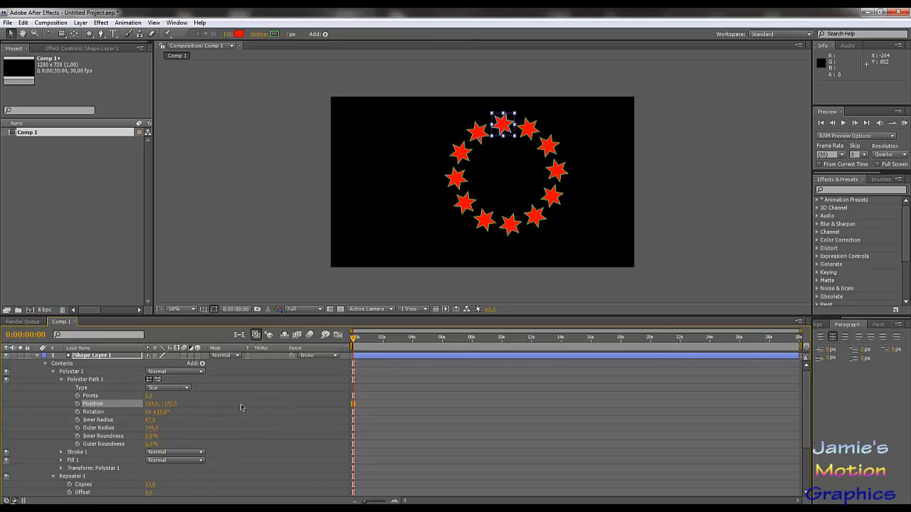
# Step: Set the Repeater's transform rotation to 0°, collapsing the ring of copies, and restore it to 30°
pyautogui.scroll(-3, 194, 440)
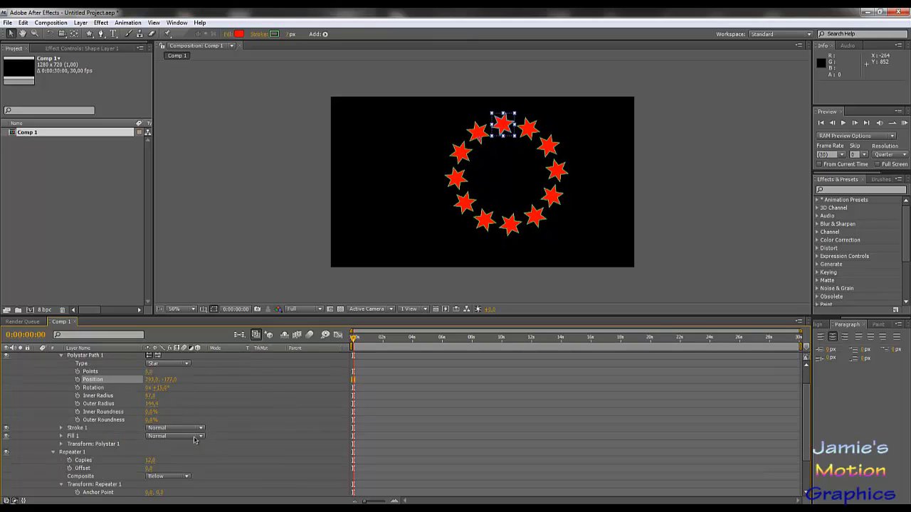
pyautogui.scroll(3, 194, 441)
pyautogui.scroll(-2, 150, 467)
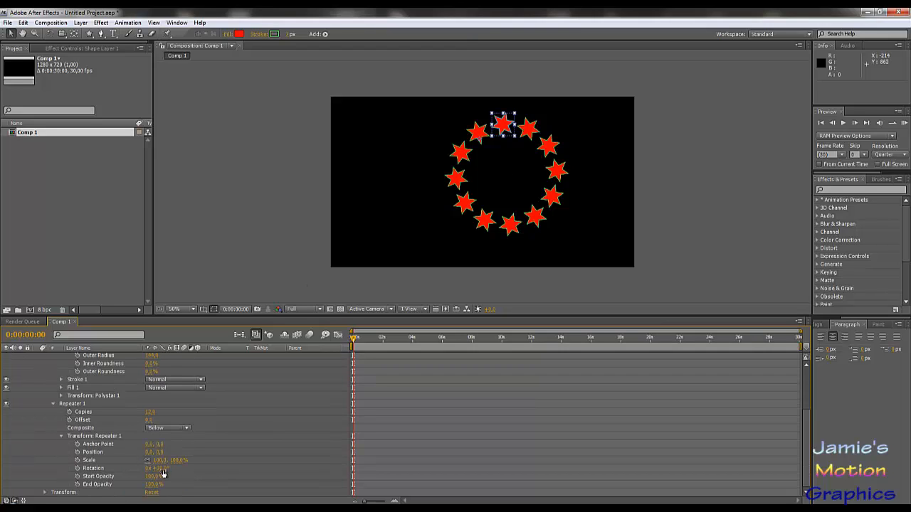
pyautogui.click(158, 469)
pyautogui.write('0')
pyautogui.press('Return')
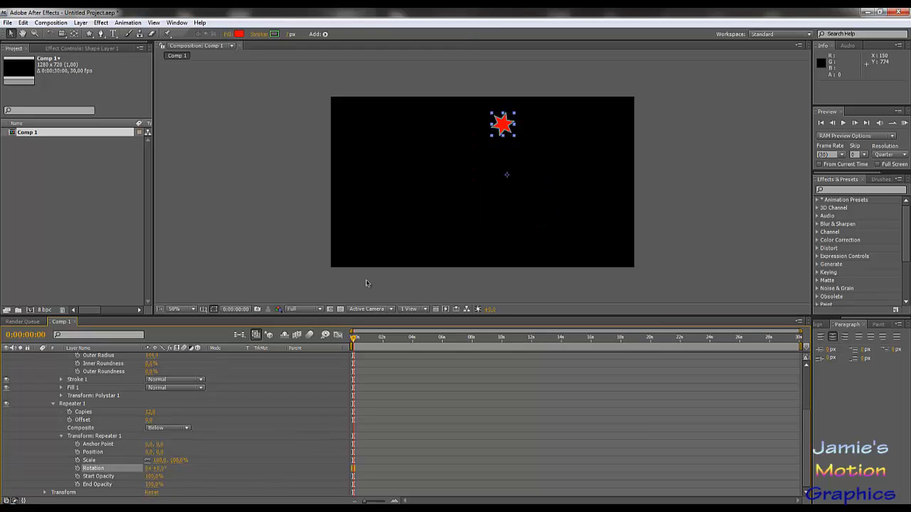
pyautogui.click(157, 470)
pyautogui.write('30')
pyautogui.press('Return')
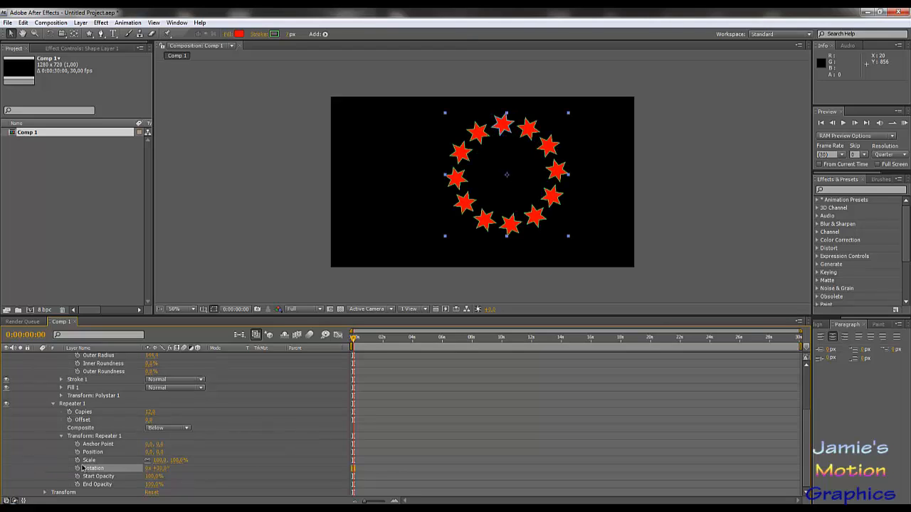
# Step: Expand the shape layer's own transform properties and set the layer position to 720, 360
pyautogui.click(44, 493)
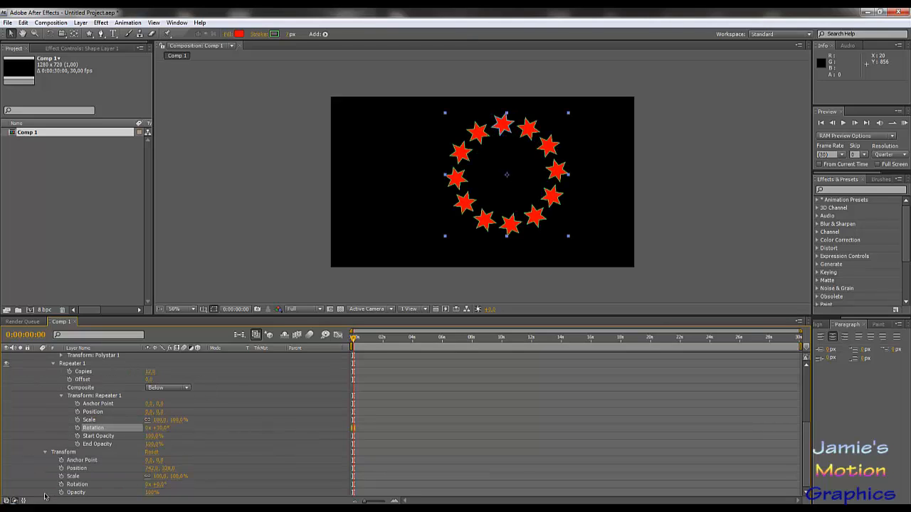
pyautogui.click(152, 469)
pyautogui.write('0')
pyautogui.press('Tab')
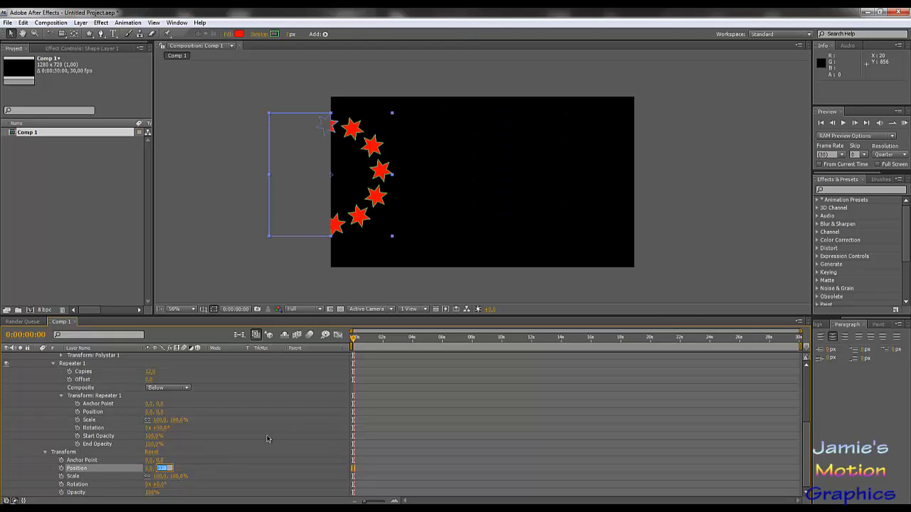
pyautogui.click(148, 469)
pyautogui.write('720')
pyautogui.press('Tab')
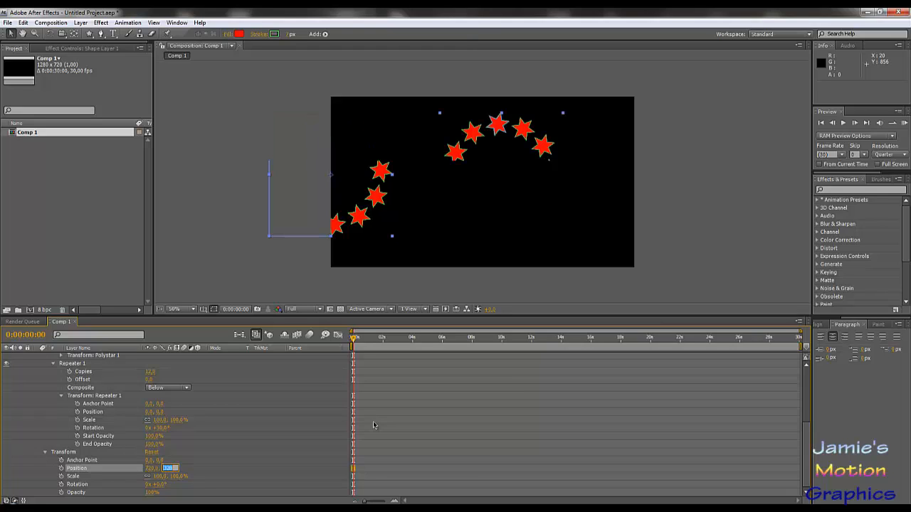
pyautogui.write('360')
pyautogui.press('Return')
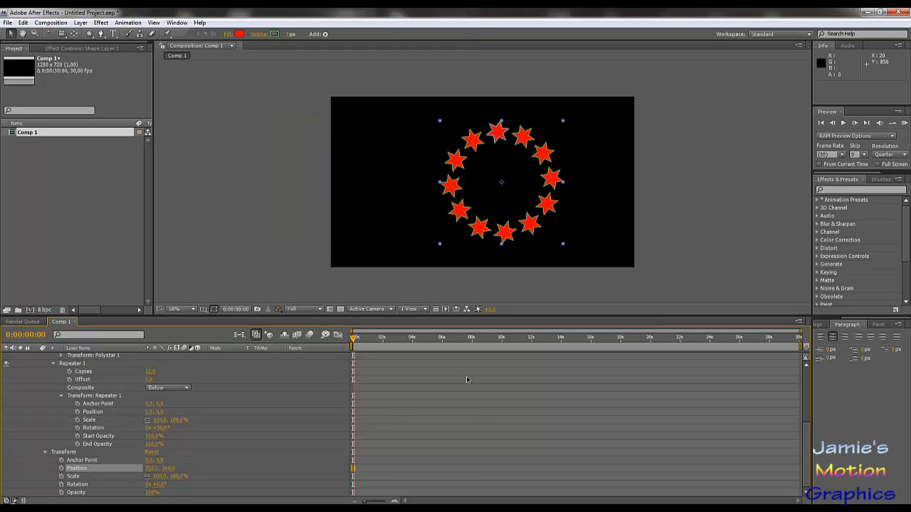
# Step: Reset the star path's position to 0, 0 and its rotation to 0°
pyautogui.scroll(4, 242, 424)
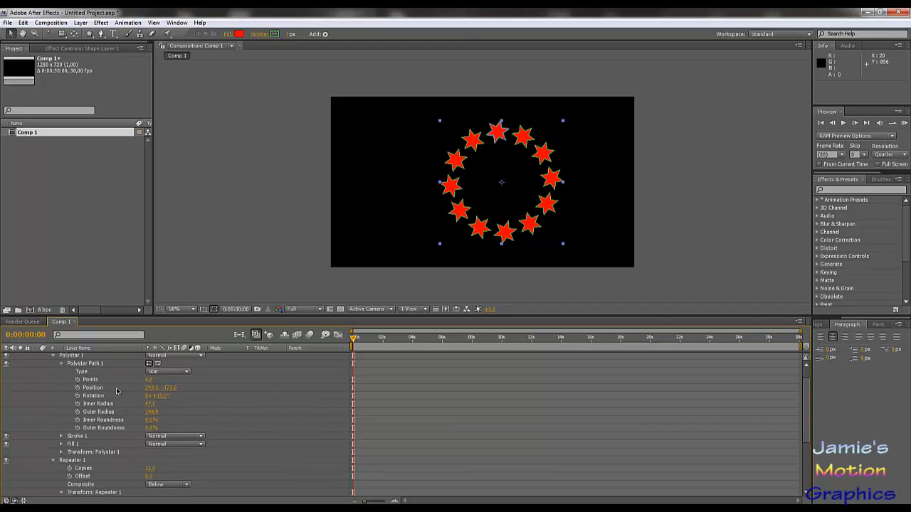
pyautogui.click(150, 388)
pyautogui.scroll(1, 271, 407)
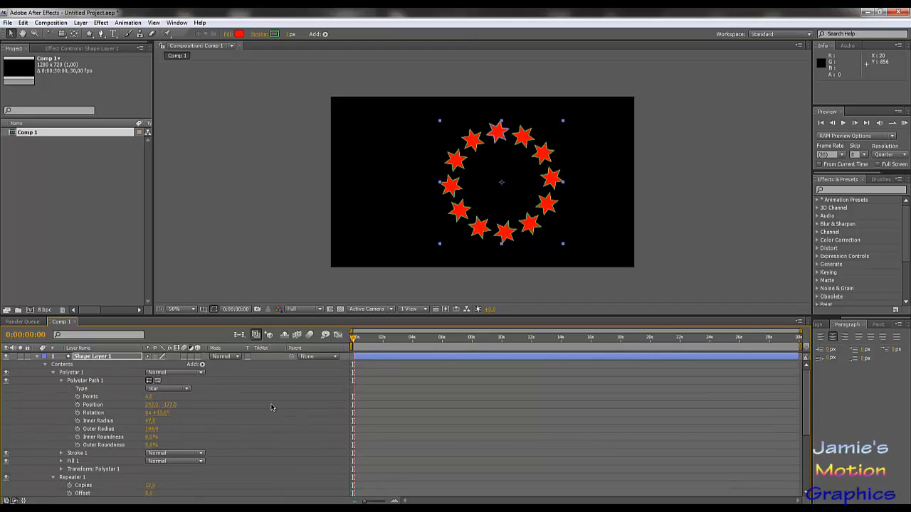
pyautogui.click(151, 404)
pyautogui.write('0')
pyautogui.press('Tab')
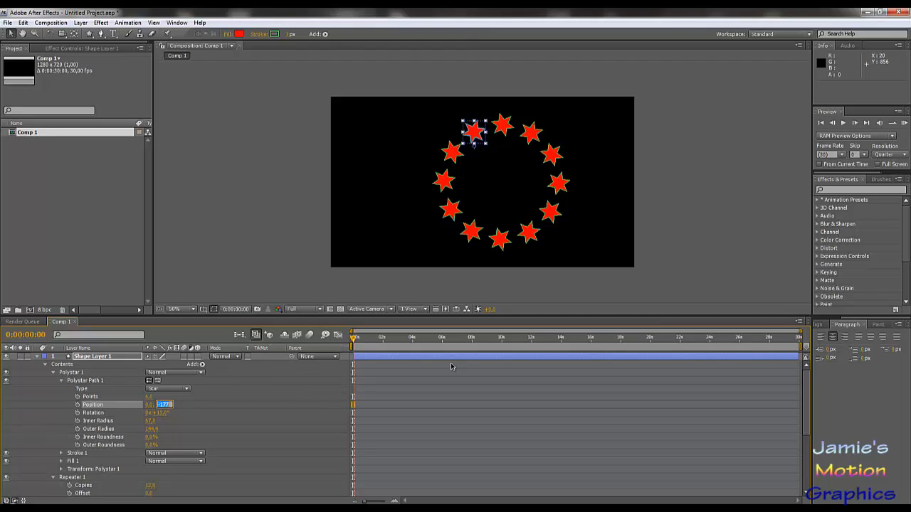
pyautogui.write('0')
pyautogui.press('Return')
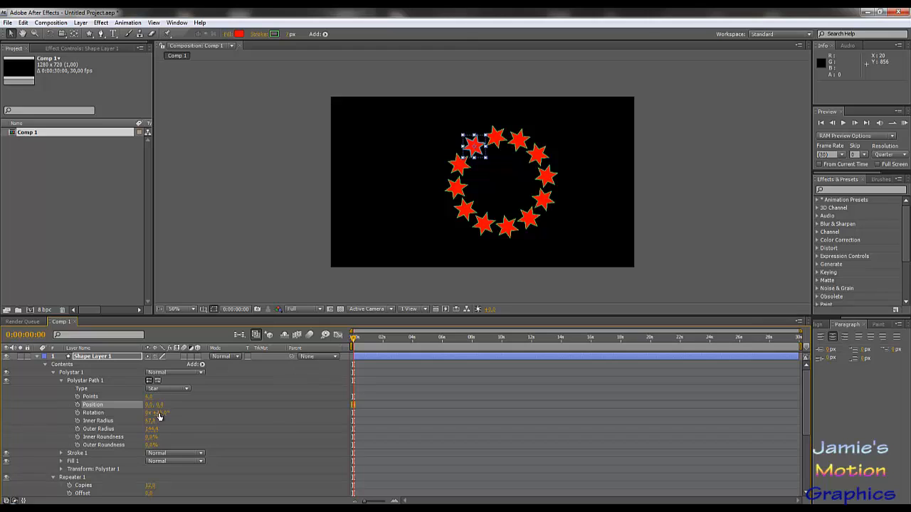
pyautogui.click(160, 412)
pyautogui.write('0')
pyautogui.press('Return')
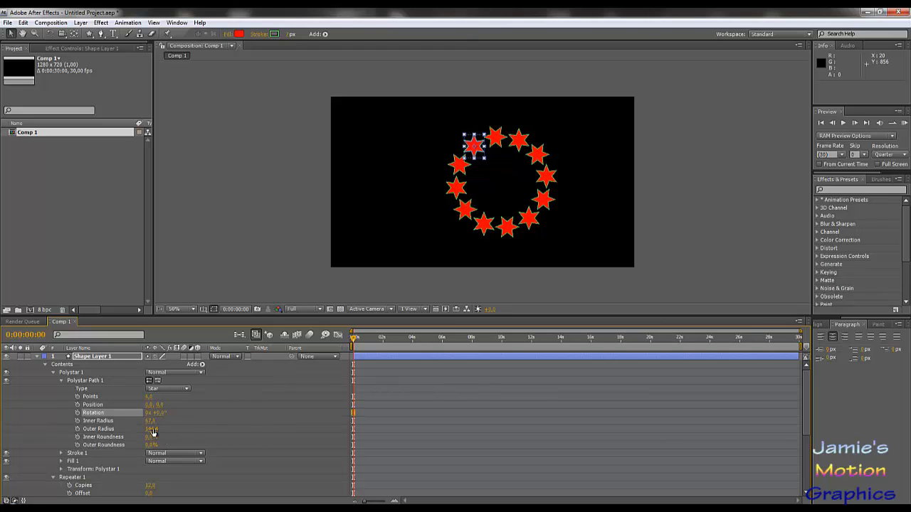
# Step: Reduce the star path's outer radius to 138.4 and move the original star up and right in the composition, widening the ring
pyautogui.scroll(-3, 191, 446)
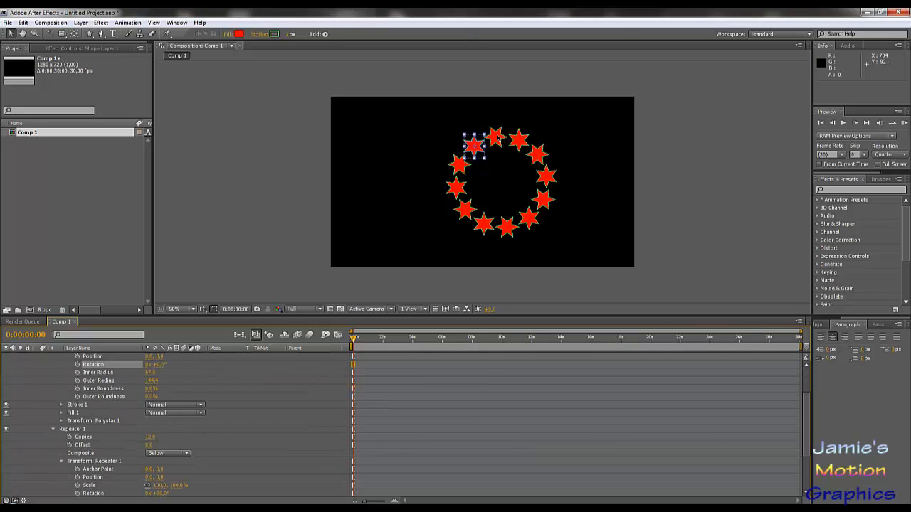
pyautogui.scroll(-3, 166, 443)
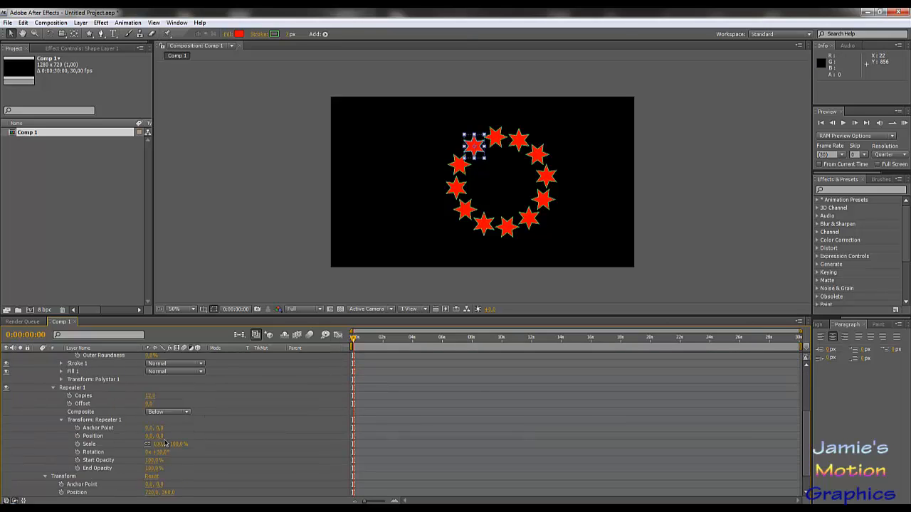
pyautogui.scroll(5, 166, 442)
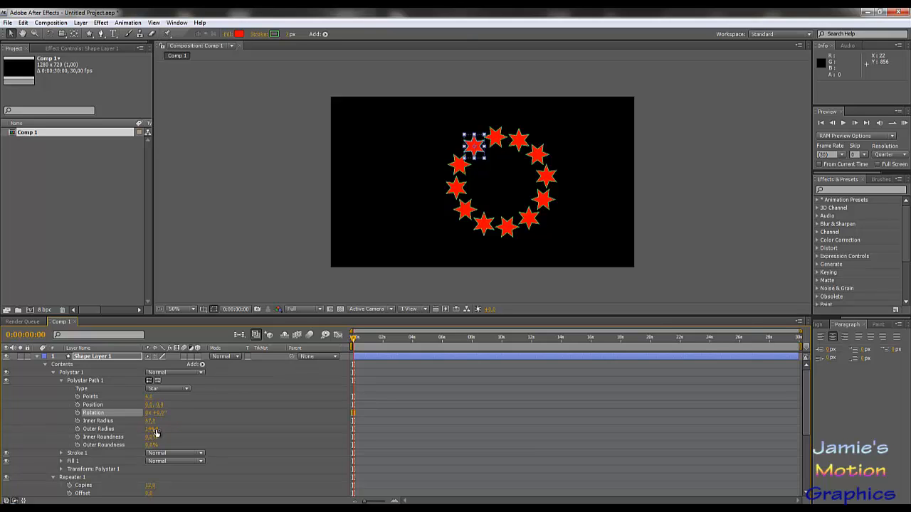
pyautogui.moveTo(155, 429)
pyautogui.mouseDown()
pyautogui.moveTo(135, 429)
pyautogui.moveTo(153, 435)
pyautogui.mouseUp()
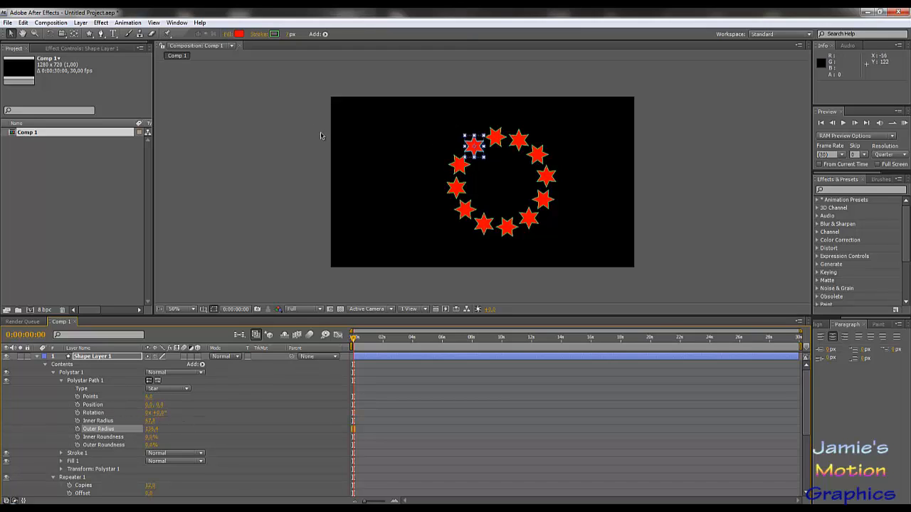
pyautogui.moveTo(464, 144); pyautogui.dragTo(494, 127)
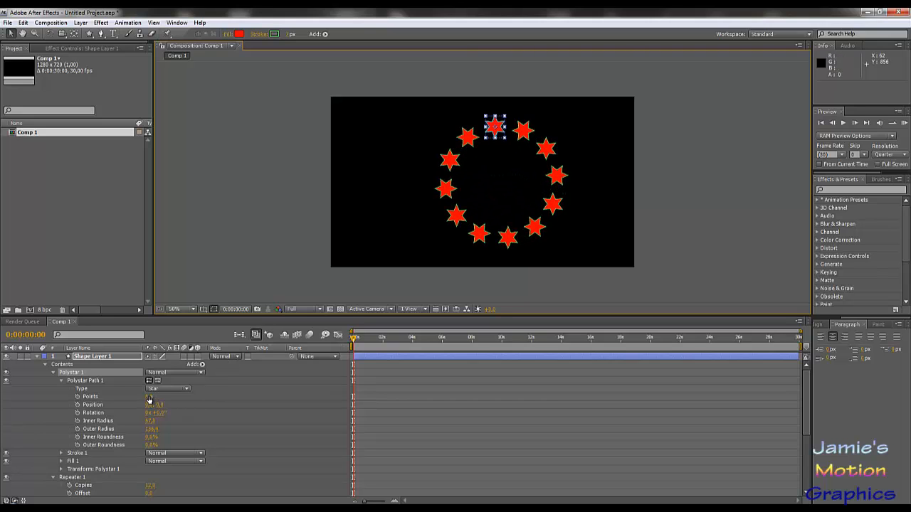
# Step: Increase the star path's points to 13 and inspect the repeated stars up close
pyautogui.moveTo(149, 397)
pyautogui.mouseDown()
pyautogui.moveTo(174, 397)
pyautogui.moveTo(134, 396)
pyautogui.moveTo(153, 397)
pyautogui.mouseUp()
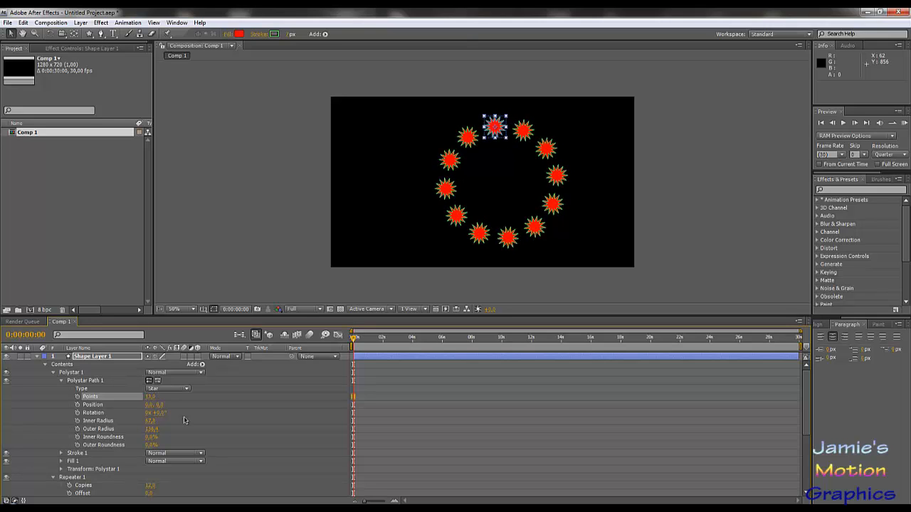
pyautogui.scroll(2, 504, 145)
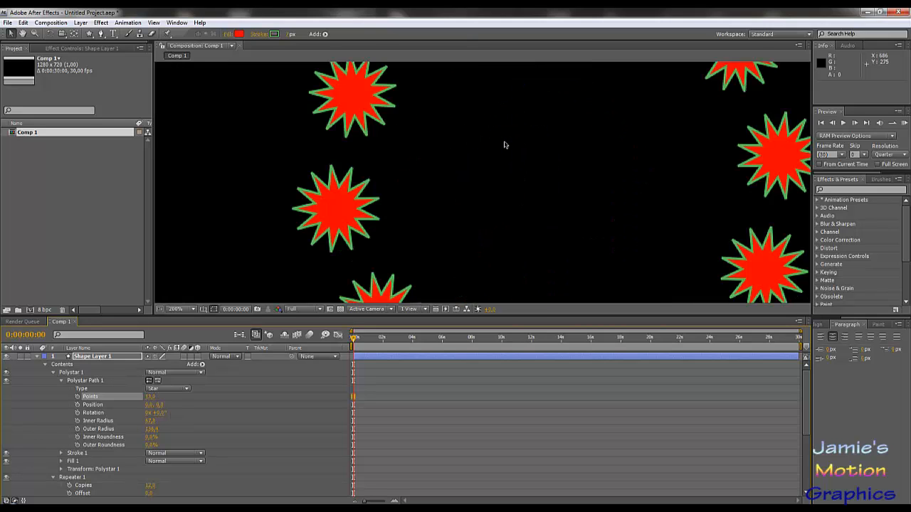
pyautogui.scroll(-2, 505, 145)
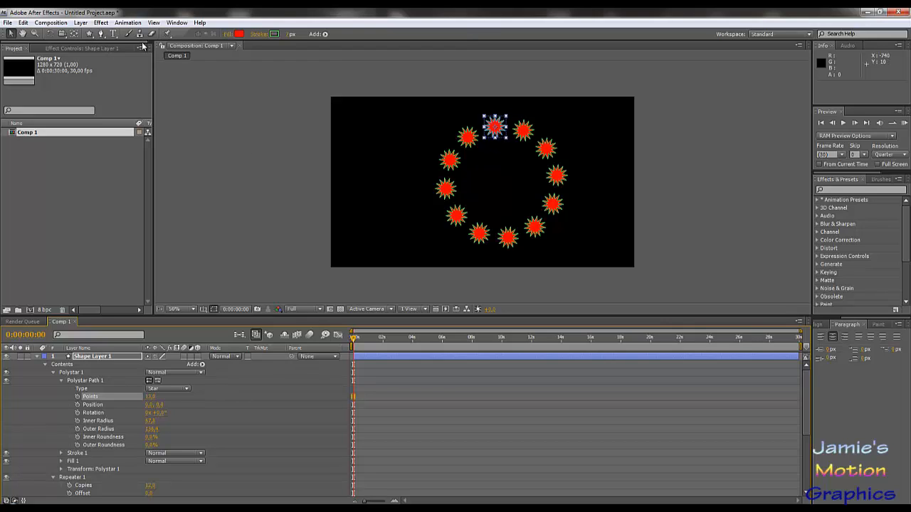
# Step: Try adding a filled ellipse to the shape layer, centred on the star ring, and undo it
pyautogui.click(92, 357)
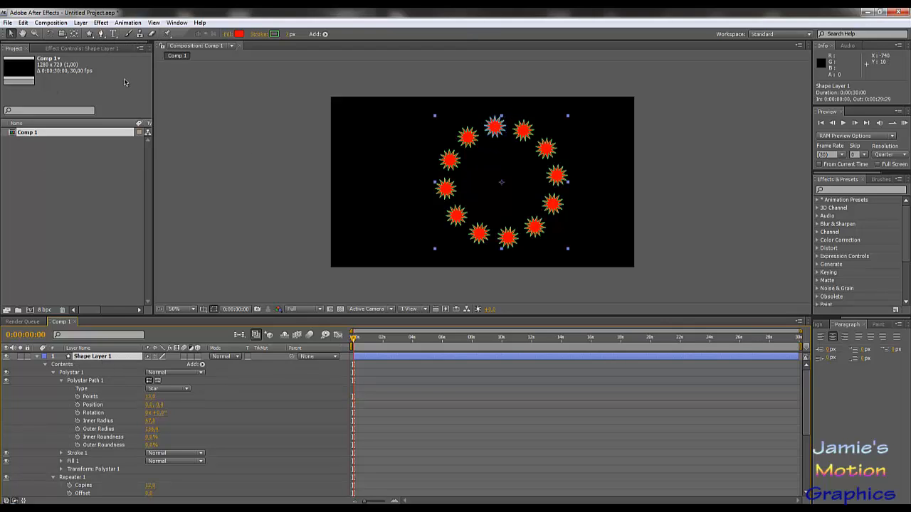
pyautogui.moveTo(87, 39); pyautogui.dragTo(123, 53)
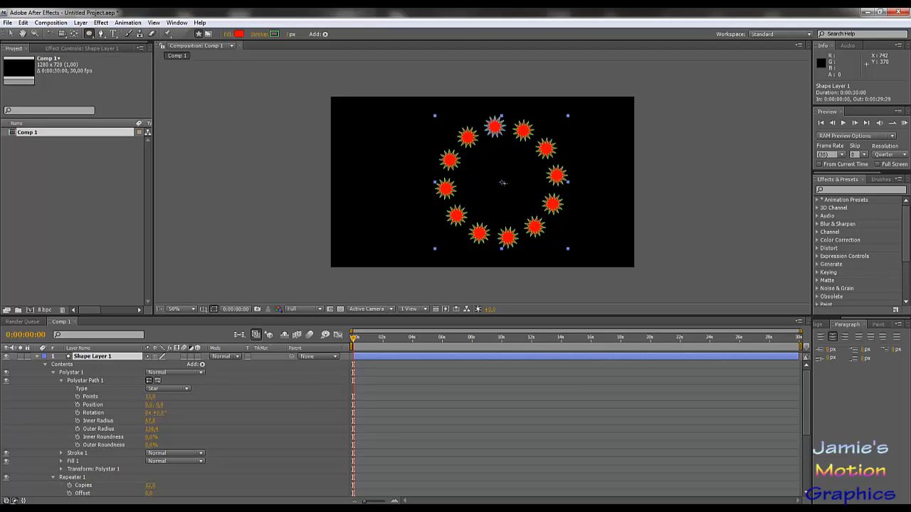
pyautogui.moveTo(501, 183); pyautogui.dragTo(564, 245)
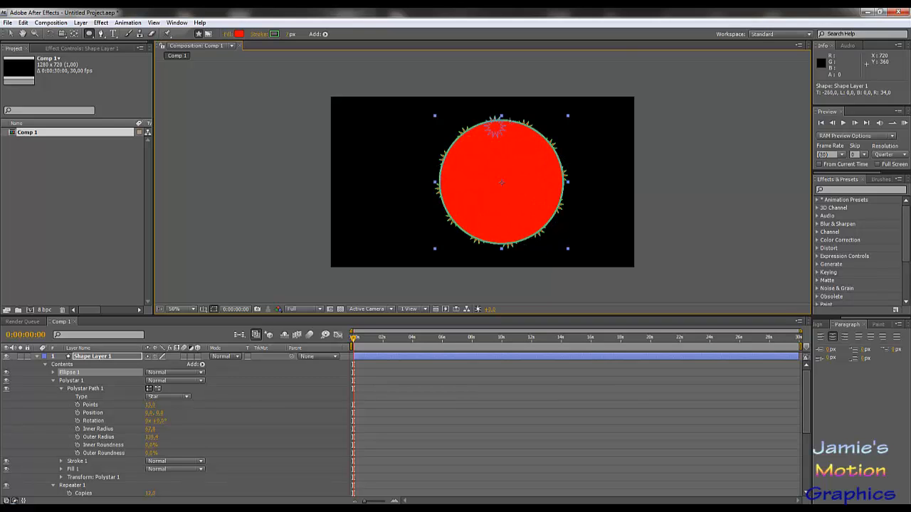
pyautogui.hotkey('ctrl', 'z')
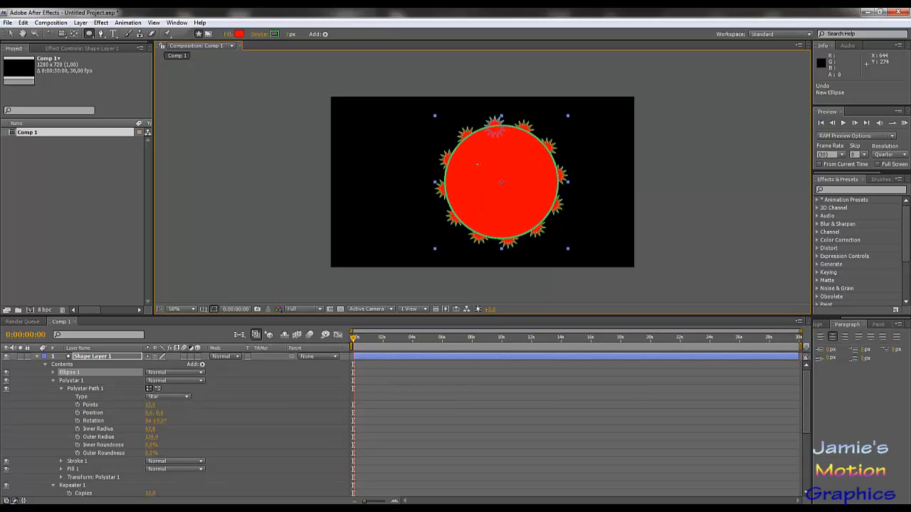
# Step: Switch the Ellipse tool to mask creation and draw a circular mask from the ring's centre across the stars
pyautogui.click(208, 33)
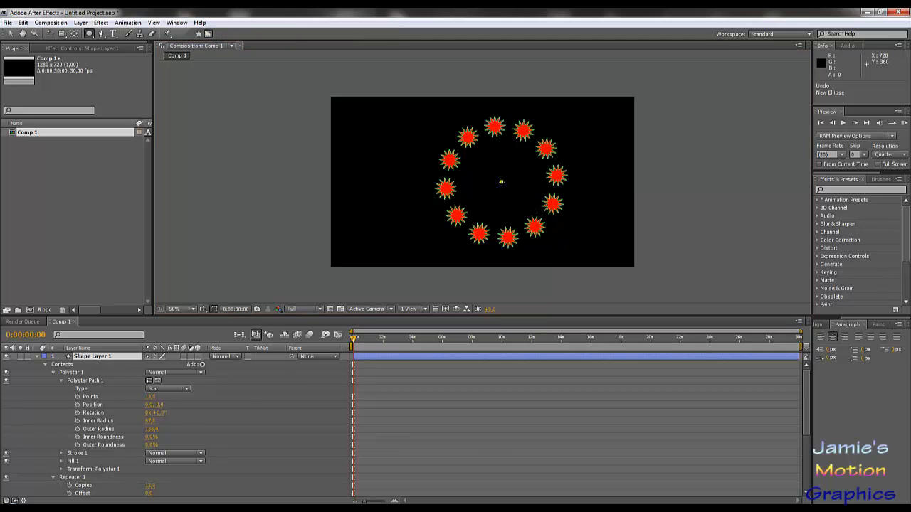
pyautogui.moveTo(501, 181); pyautogui.dragTo(503, 129)
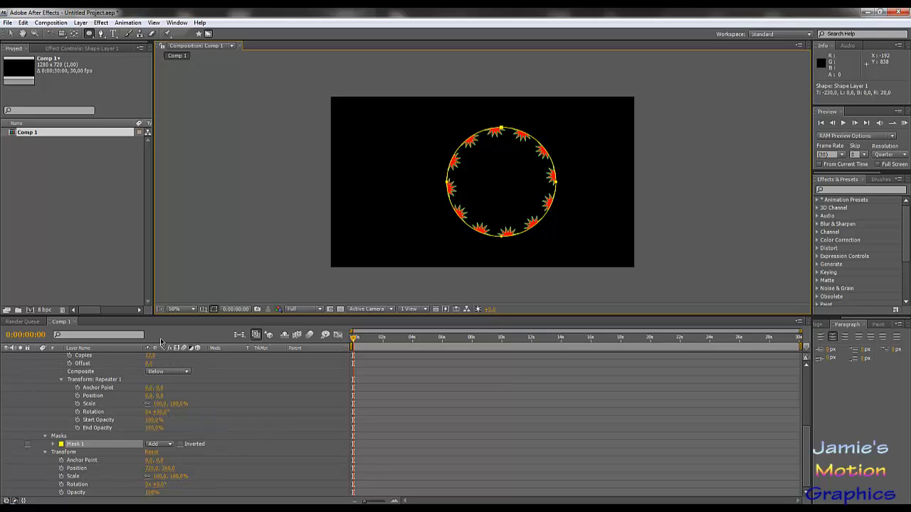
pyautogui.click(161, 343)
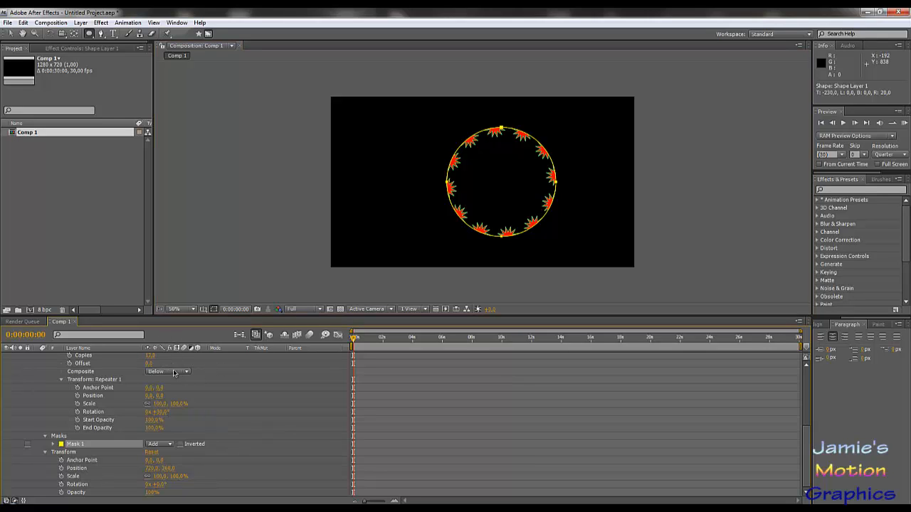
pyautogui.click(58, 437)
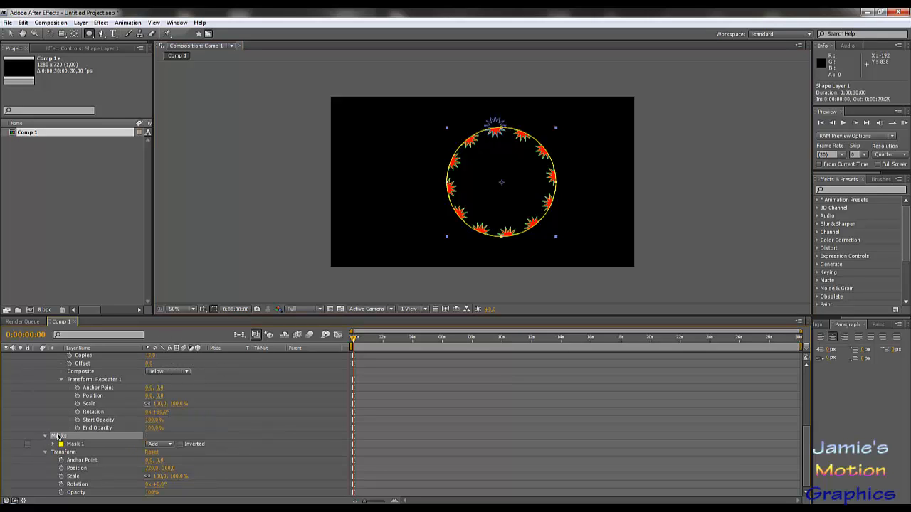
pyautogui.click(261, 418)
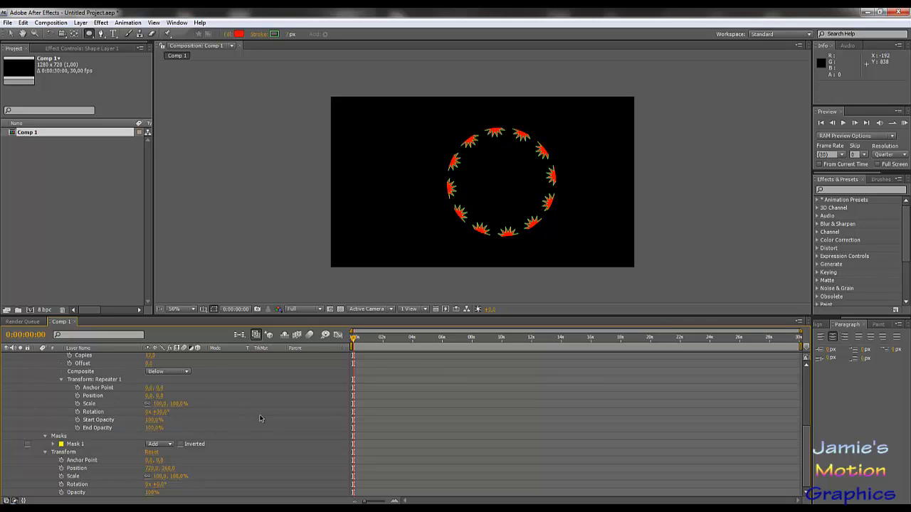
# Step: Try a different number of Repeater copies, and set the copies back to 12
pyautogui.scroll(2, 201, 397)
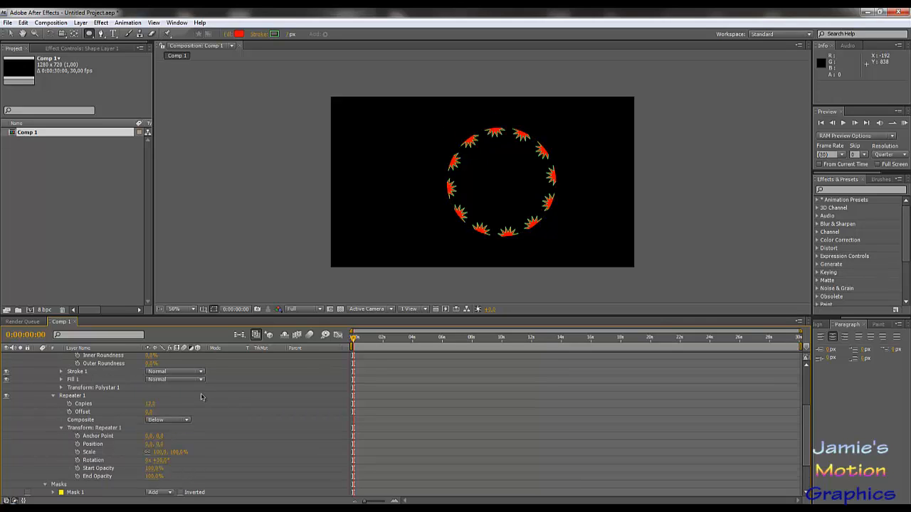
pyautogui.click(157, 406)
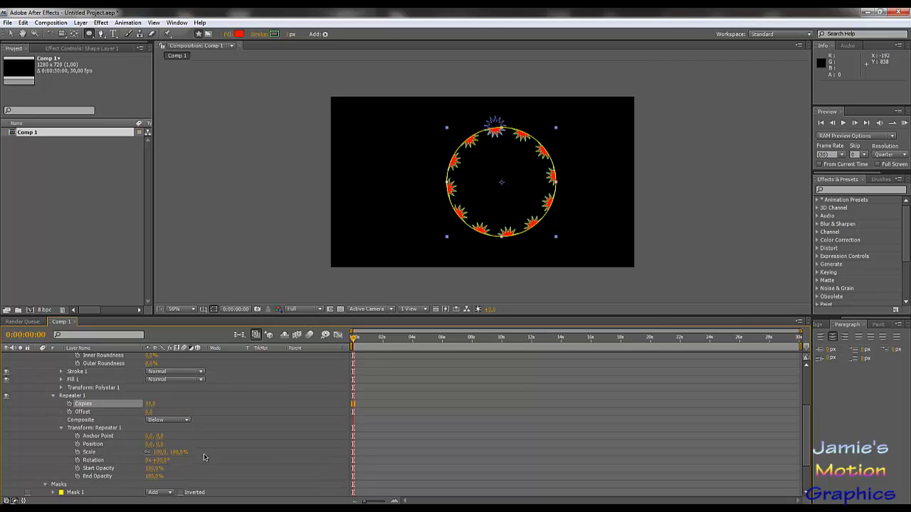
pyautogui.click(151, 403)
pyautogui.write('12')
pyautogui.press('Return')
# Step: Collapse the star path and Repeater property groups in the shape layer
pyautogui.scroll(4, 326, 394)
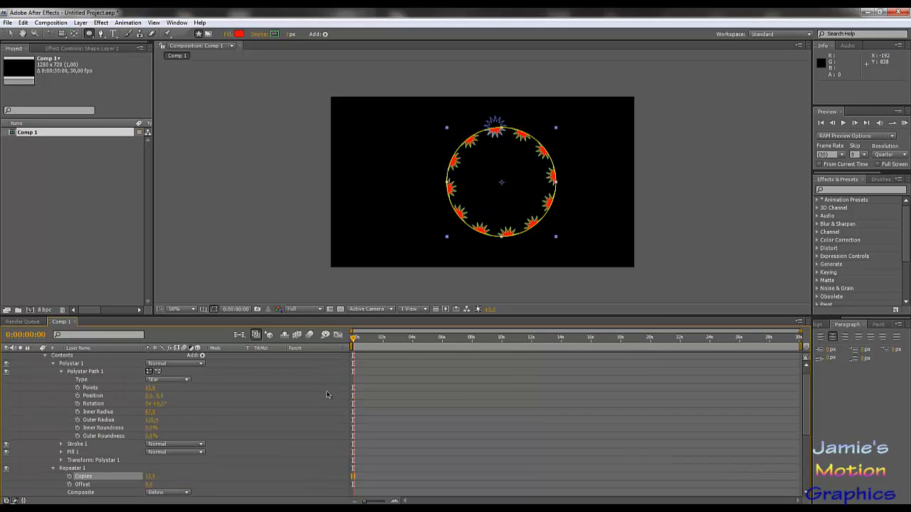
pyautogui.scroll(1, 60, 425)
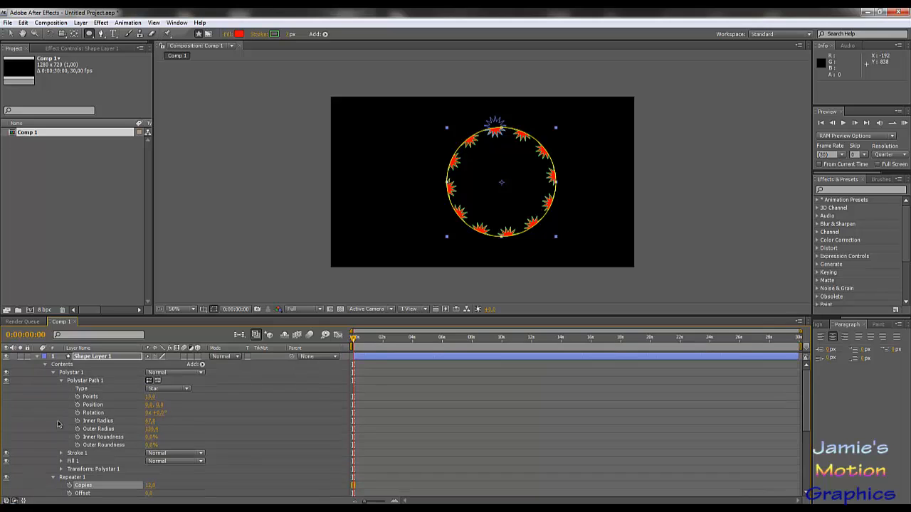
pyautogui.scroll(-6, 213, 406)
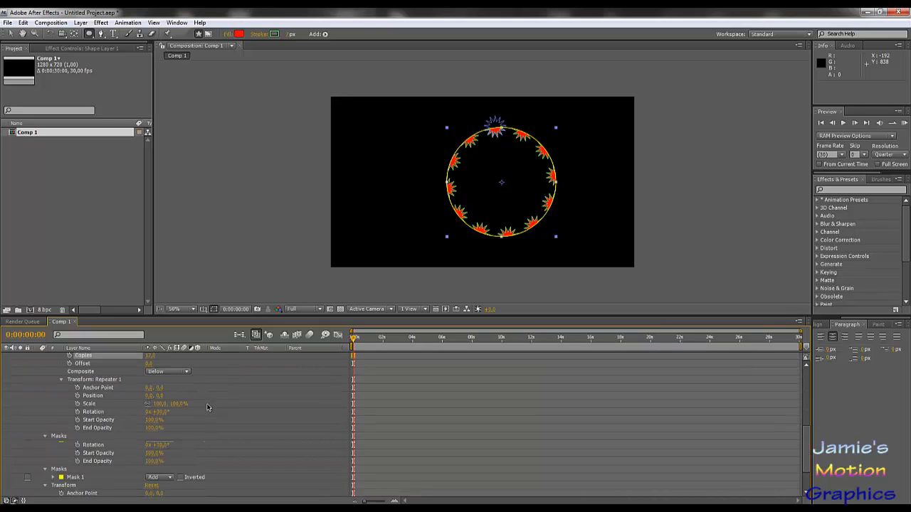
pyautogui.scroll(6, 207, 408)
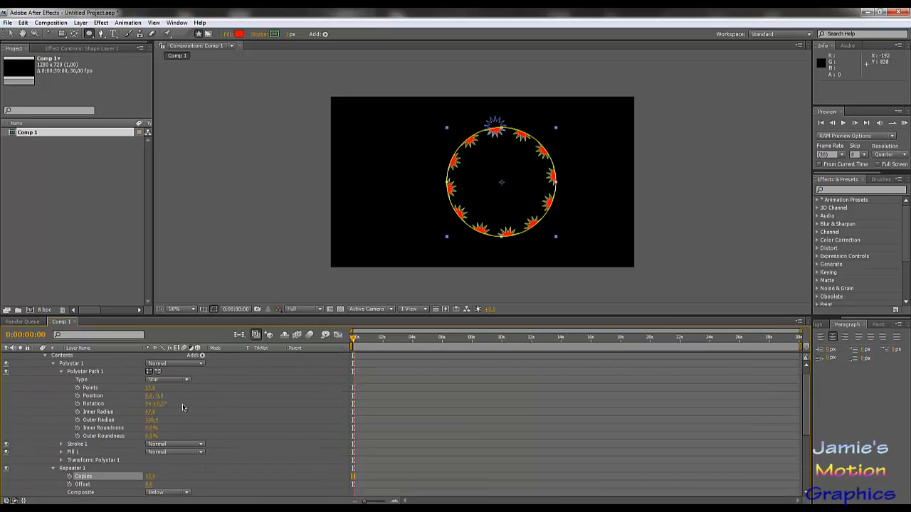
pyautogui.click(62, 381)
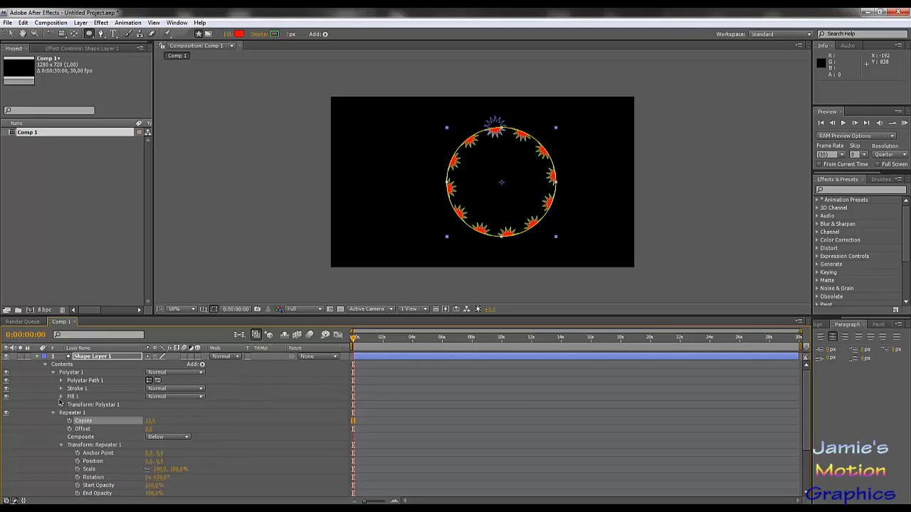
pyautogui.click(52, 413)
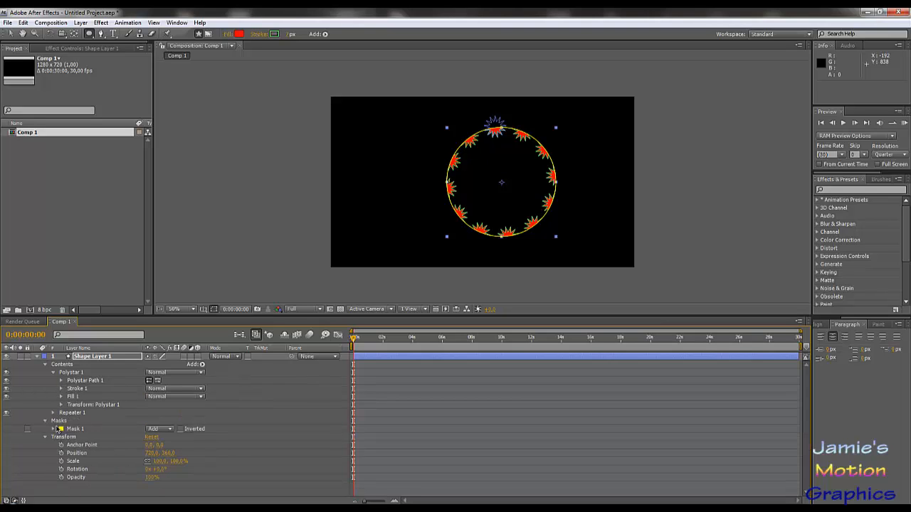
# Step: Delete Mask 1 and the Repeater from the shape layer
pyautogui.click(46, 422)
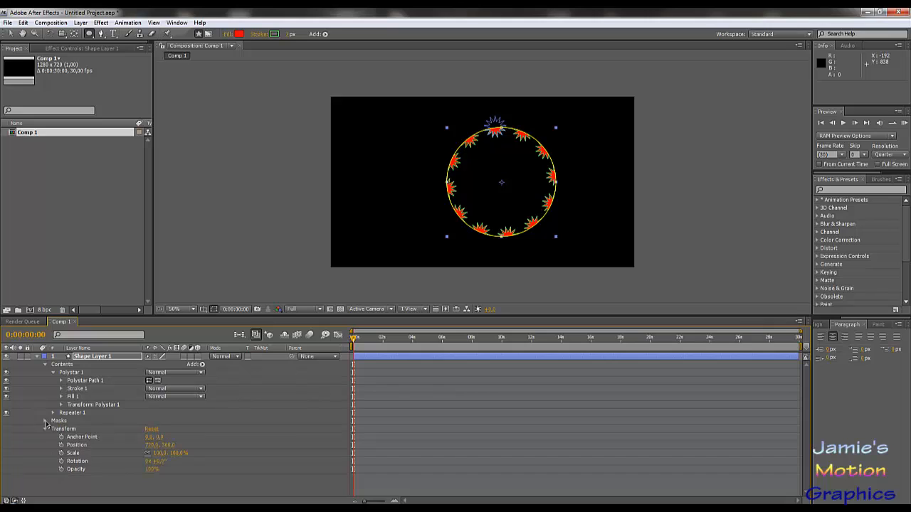
pyautogui.click(45, 421)
pyautogui.click(74, 429)
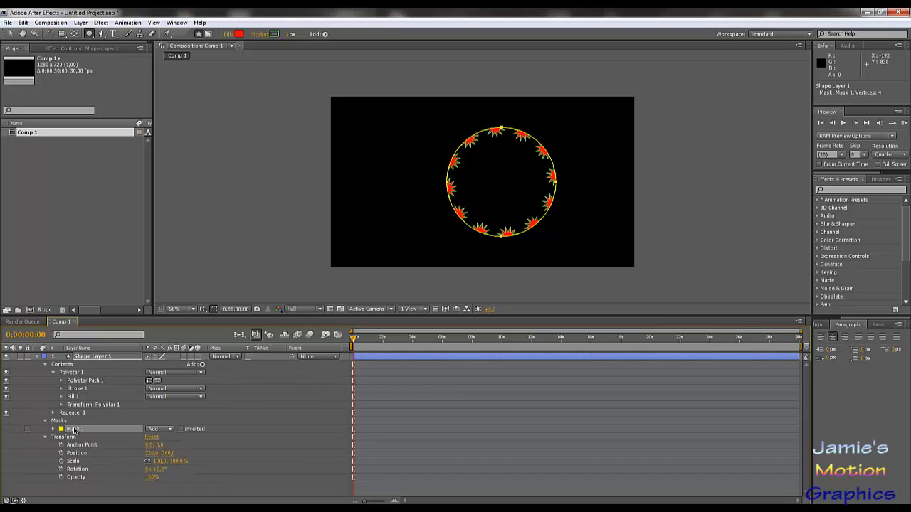
pyautogui.press('Delete')
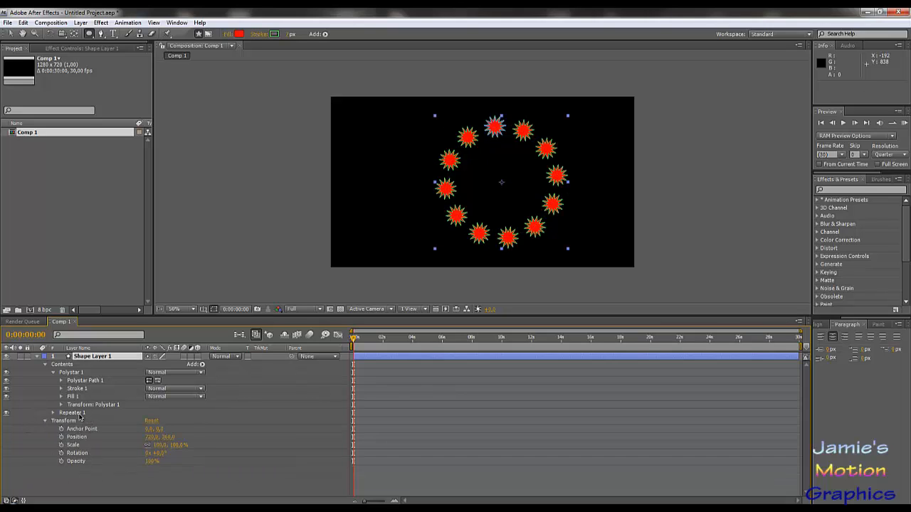
pyautogui.click(77, 414)
pyautogui.press('Delete')
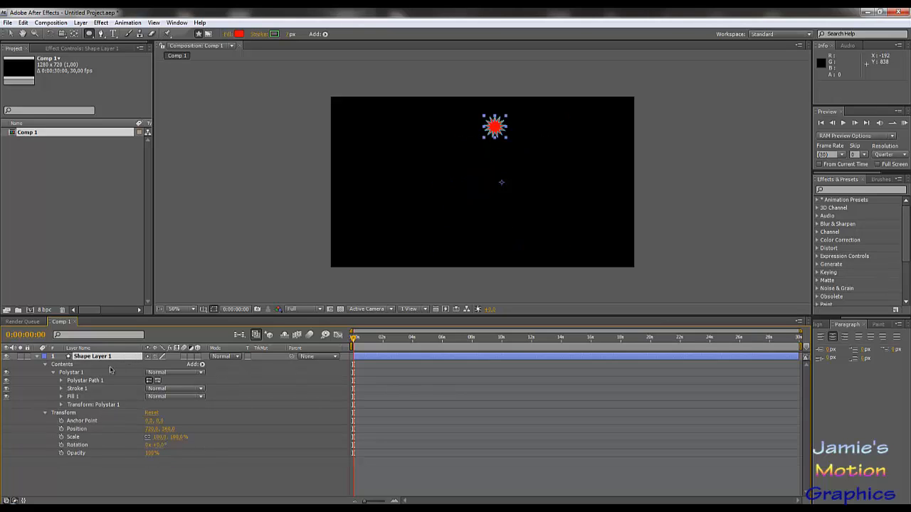
# Step: Set the star path's points to 5 and collapse its properties
pyautogui.click(61, 380)
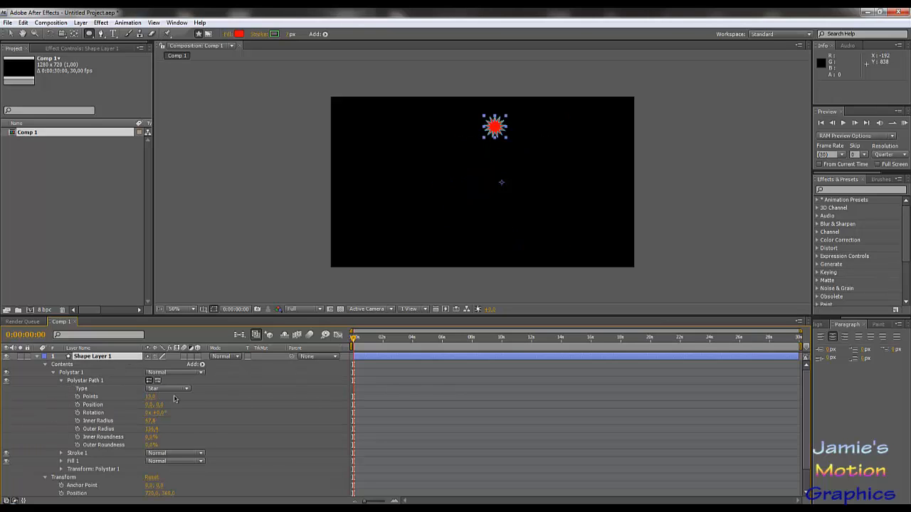
pyautogui.click(152, 396)
pyautogui.write('5')
pyautogui.press('Return')
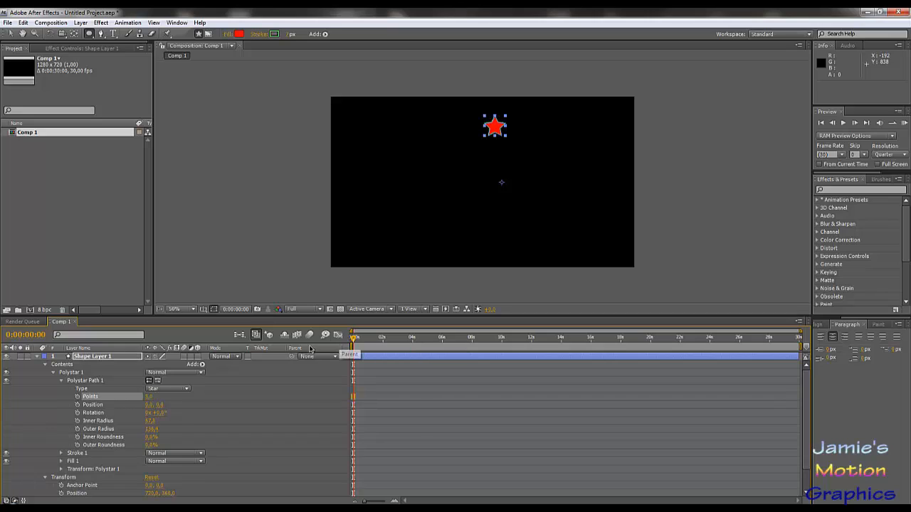
pyautogui.click(61, 381)
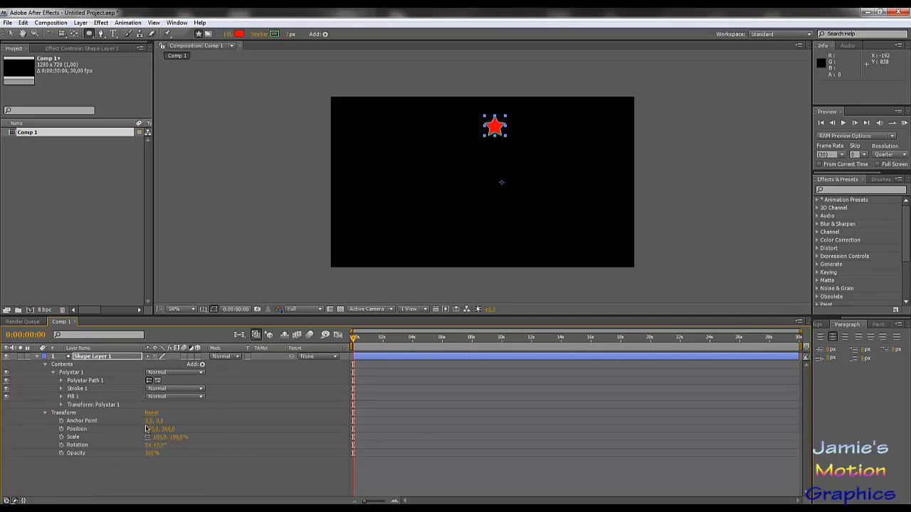
# Step: Zoom in on the star, expand its stroke properties and increase the stroke width to 15
pyautogui.click(77, 389)
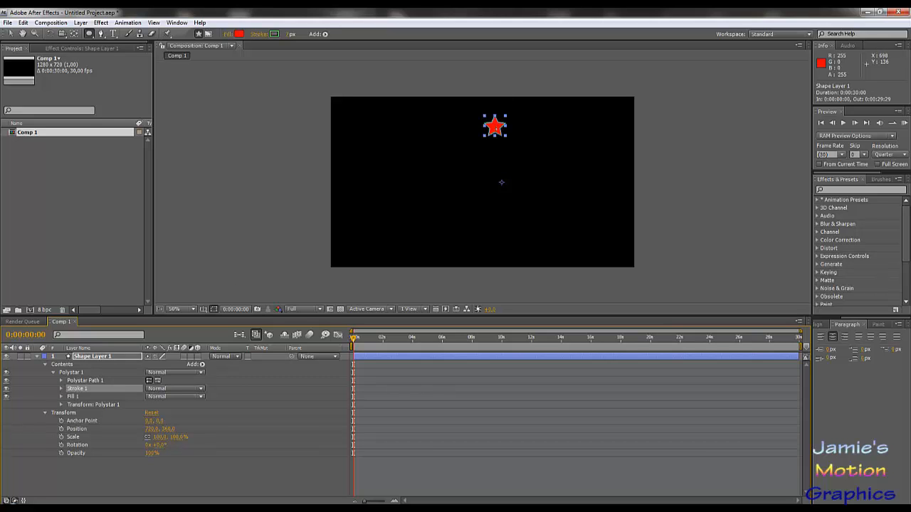
pyautogui.scroll(3, 496, 111)
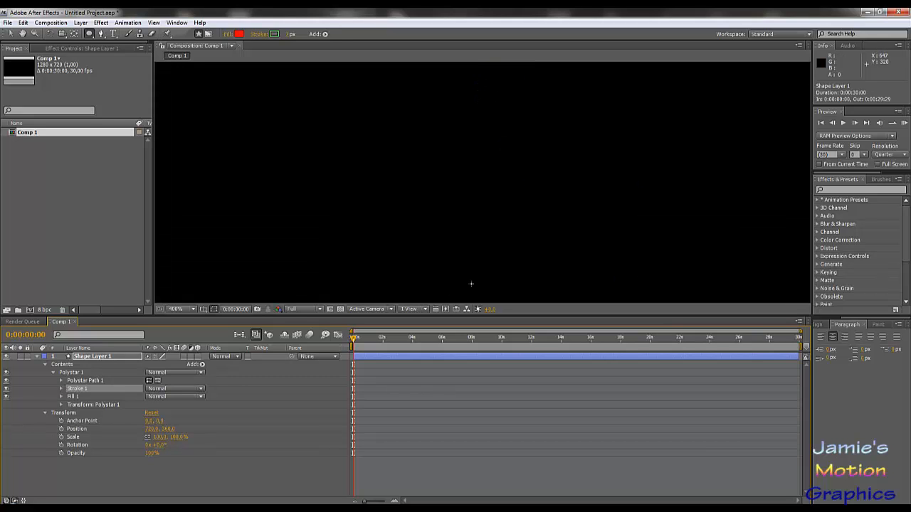
pyautogui.scroll(5, 471, 284)
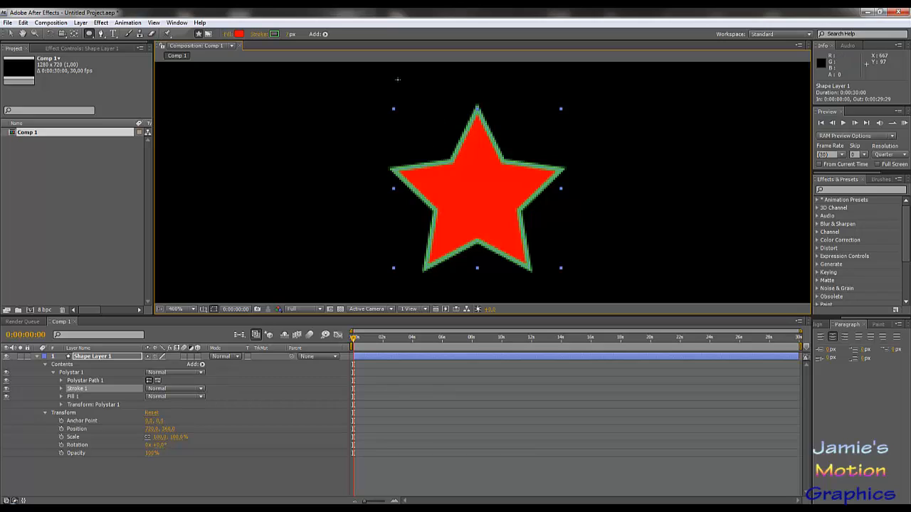
pyautogui.click(63, 391)
pyautogui.click(62, 389)
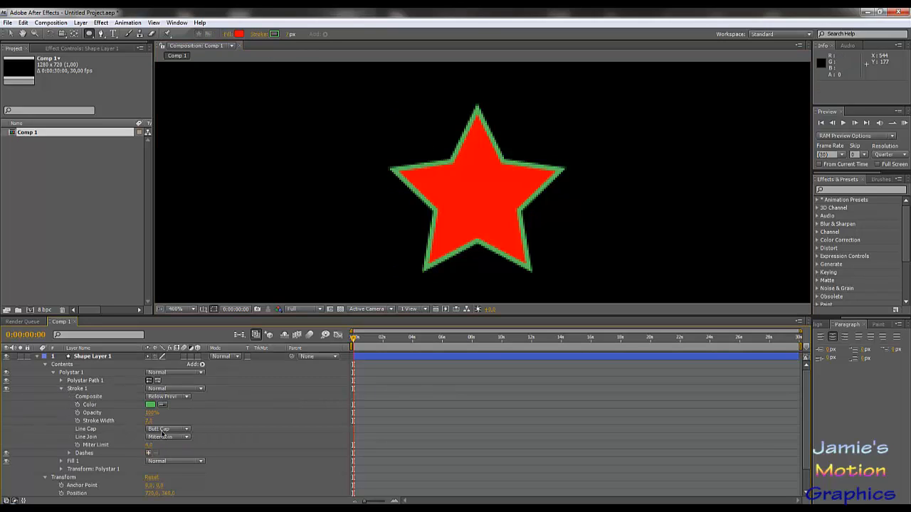
pyautogui.moveTo(150, 424); pyautogui.dragTo(156, 424)
# Step: Change the star's stroke color from green to blue
pyautogui.click(150, 404)
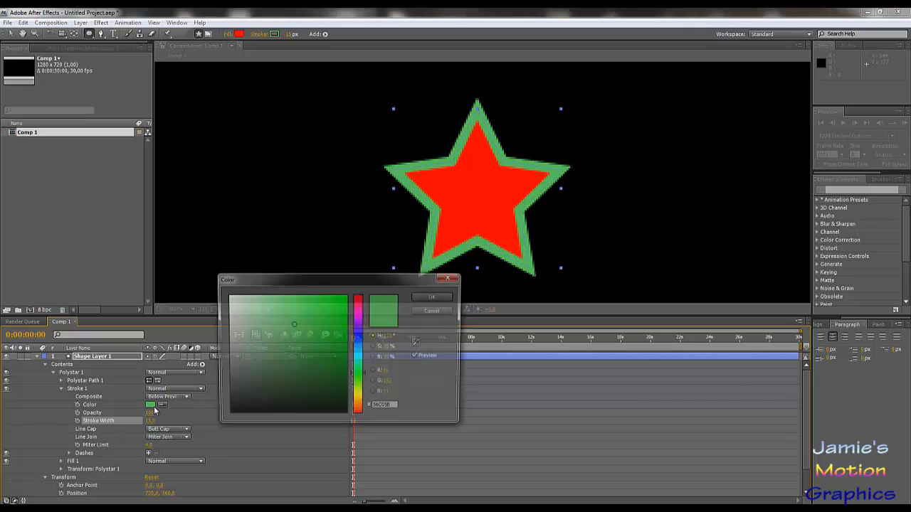
pyautogui.click(359, 335)
pyautogui.click(430, 296)
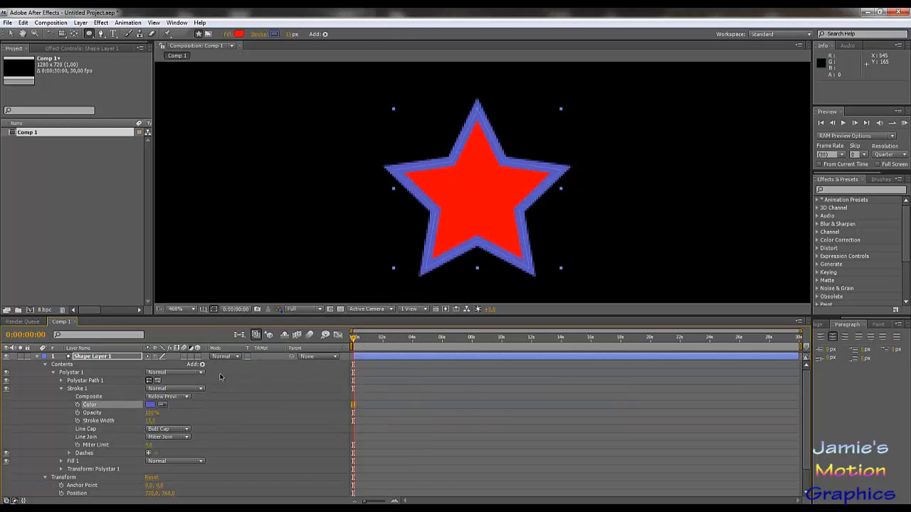
# Step: Enlarge the star by increasing the inner radius and outer radius of its polystar path
pyautogui.scroll(-1, 141, 442)
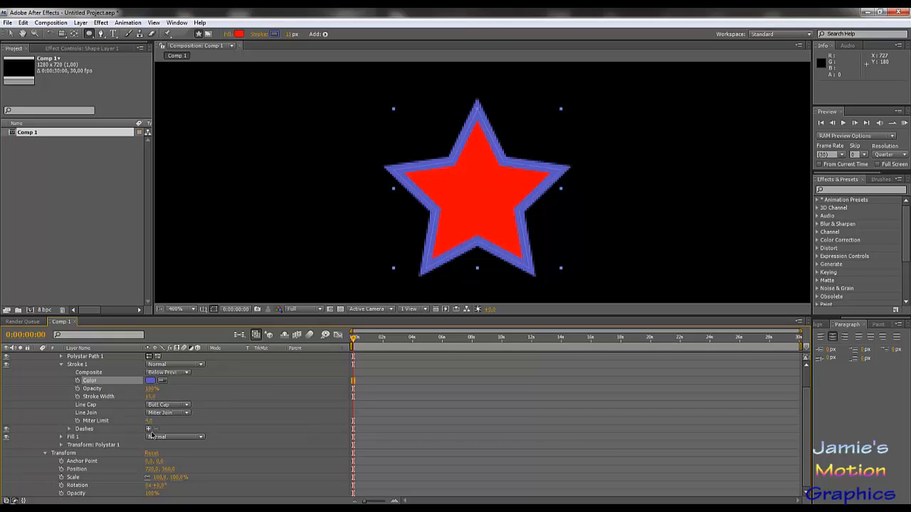
pyautogui.scroll(-3, 489, 209)
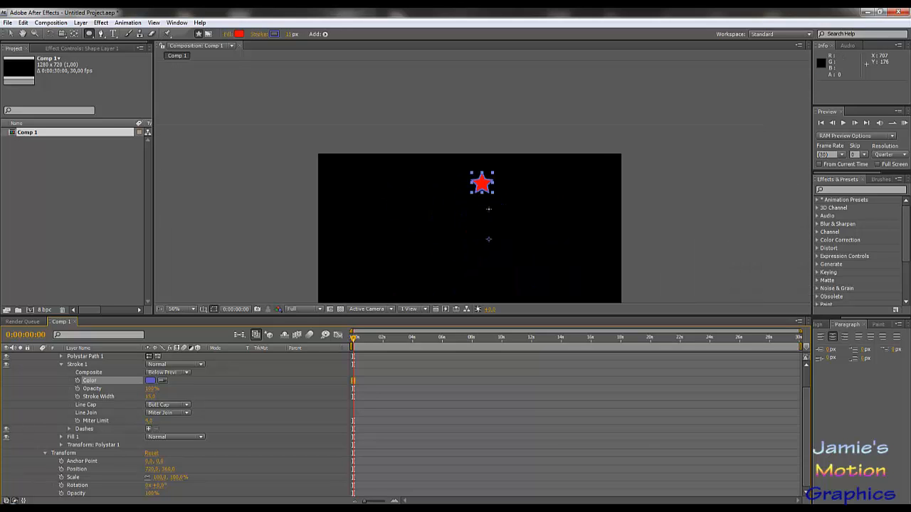
pyautogui.scroll(1, 489, 209)
pyautogui.moveTo(489, 208); pyautogui.dragTo(529, 110)
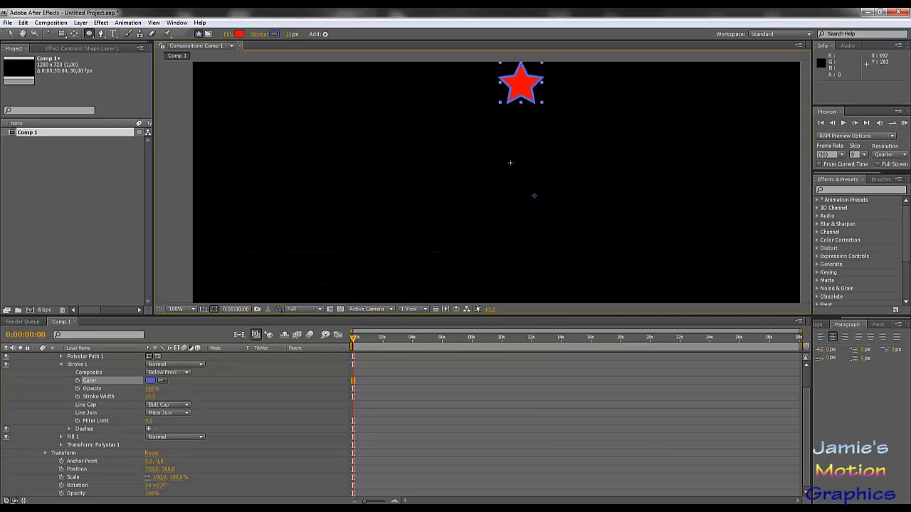
pyautogui.scroll(1, 166, 387)
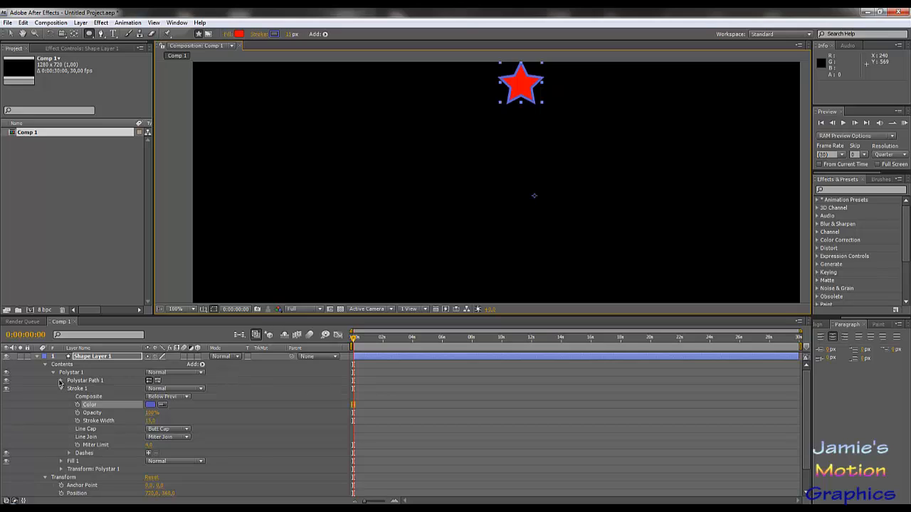
pyautogui.click(62, 382)
pyautogui.click(148, 396)
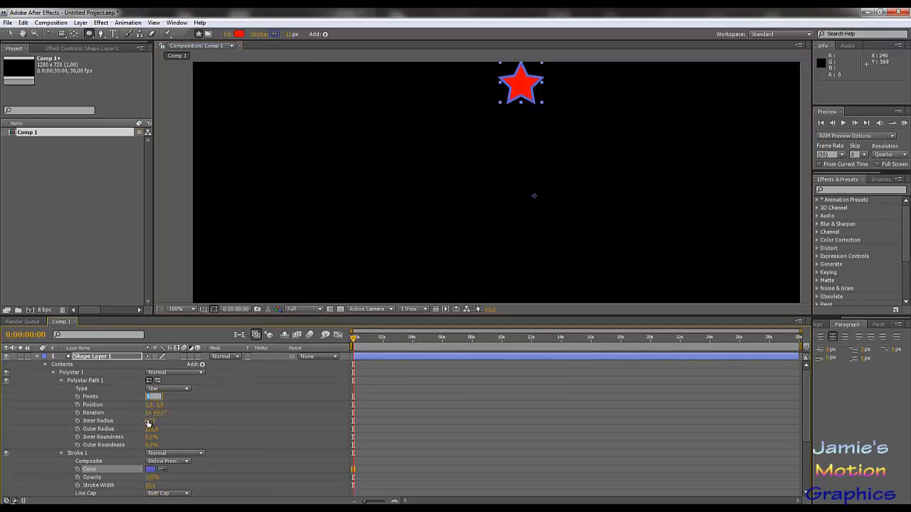
pyautogui.press('Return')
pyautogui.moveTo(151, 422); pyautogui.dragTo(329, 429)
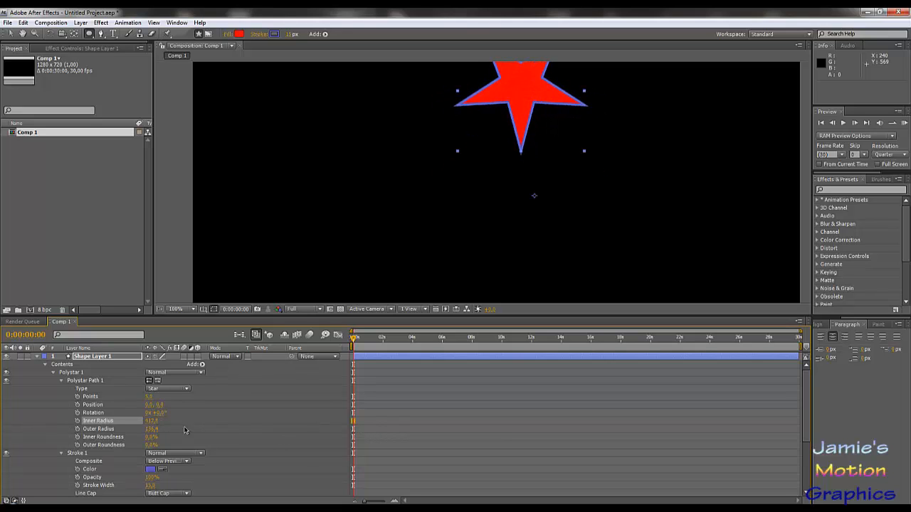
pyautogui.moveTo(152, 429); pyautogui.dragTo(523, 444)
# Step: Move the enlarged star to the middle of the composition and collapse its path properties
pyautogui.press('v')
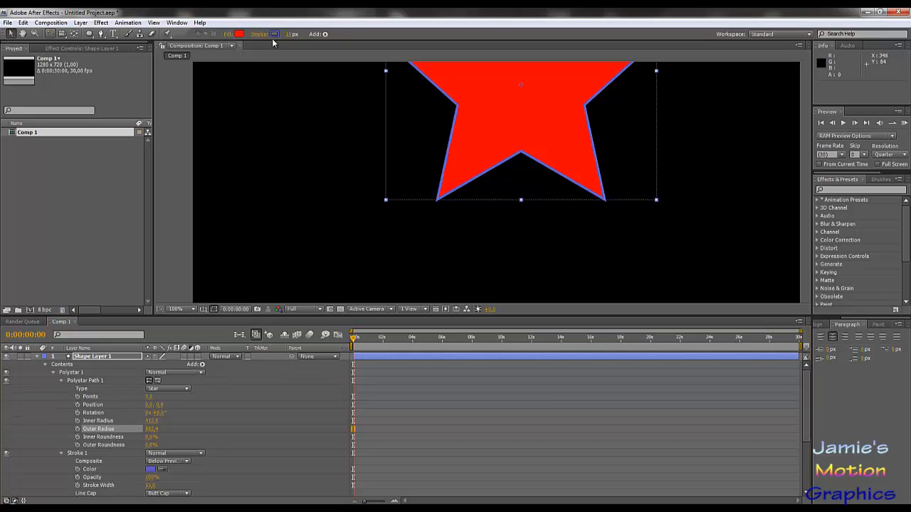
pyautogui.moveTo(524, 87); pyautogui.dragTo(514, 191)
pyautogui.press(',')
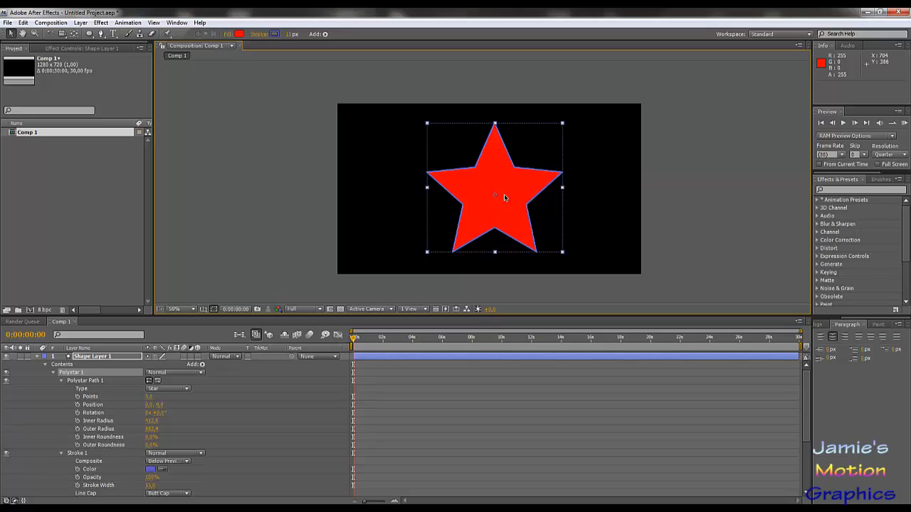
pyautogui.press('.')
pyautogui.press(',')
pyautogui.click(61, 381)
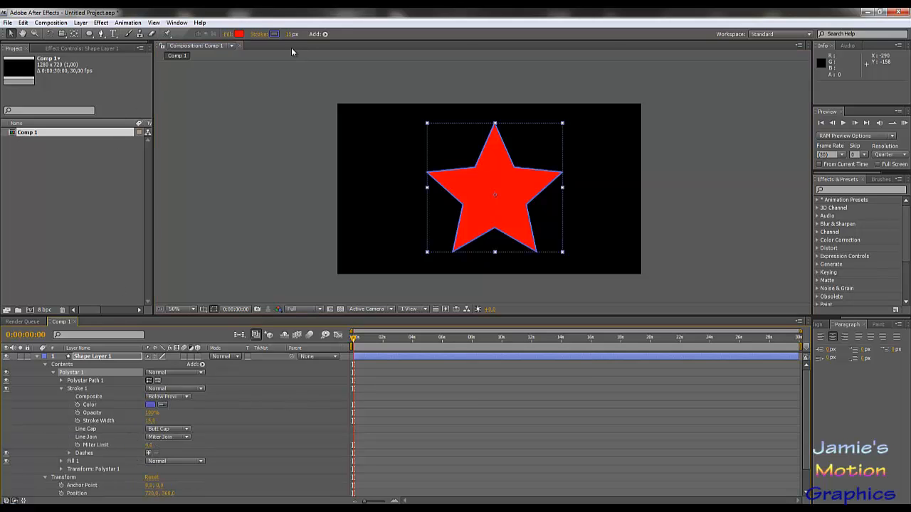
# Step: Change the star's stroke color to white and hide Fill 1 so only the outline shows
pyautogui.click(150, 405)
pyautogui.moveTo(240, 319); pyautogui.dragTo(226, 295)
pyautogui.click(434, 297)
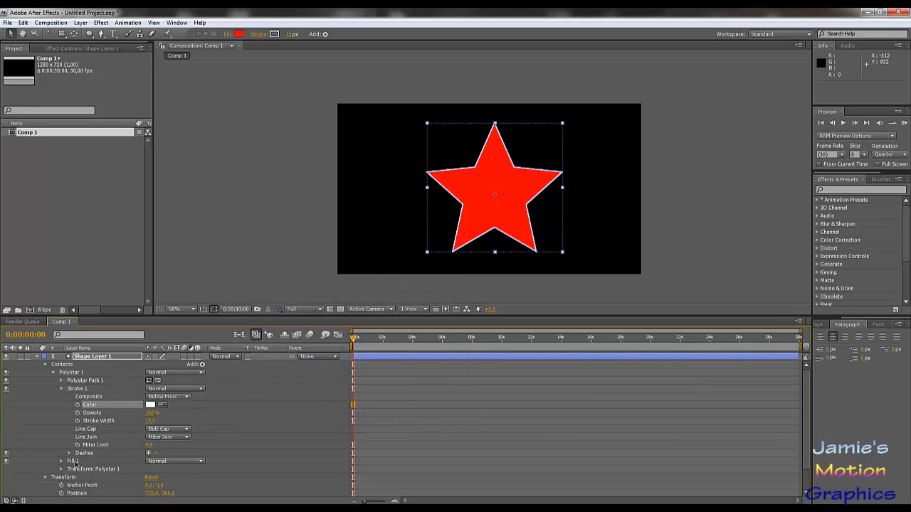
pyautogui.click(6, 461)
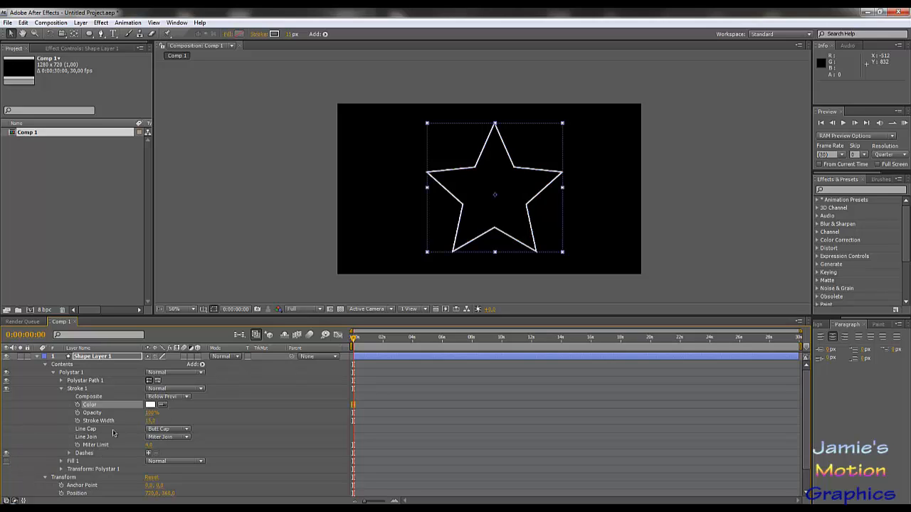
# Step: Add a dash to the star's stroke and increase the dash length
pyautogui.click(166, 432)
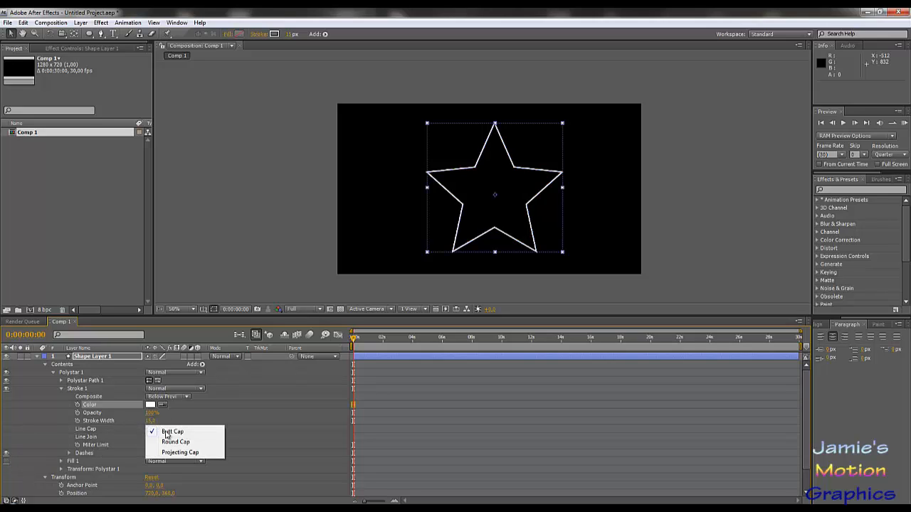
pyautogui.click(236, 417)
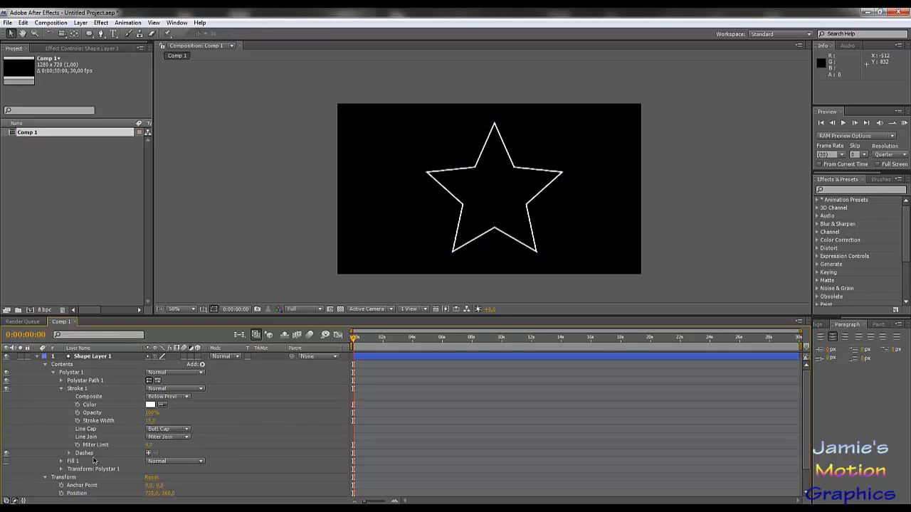
pyautogui.click(70, 454)
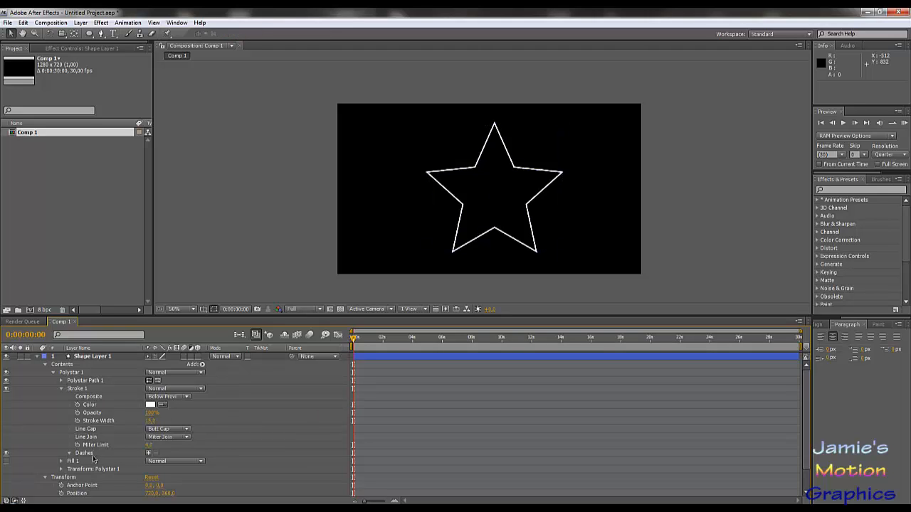
pyautogui.click(149, 454)
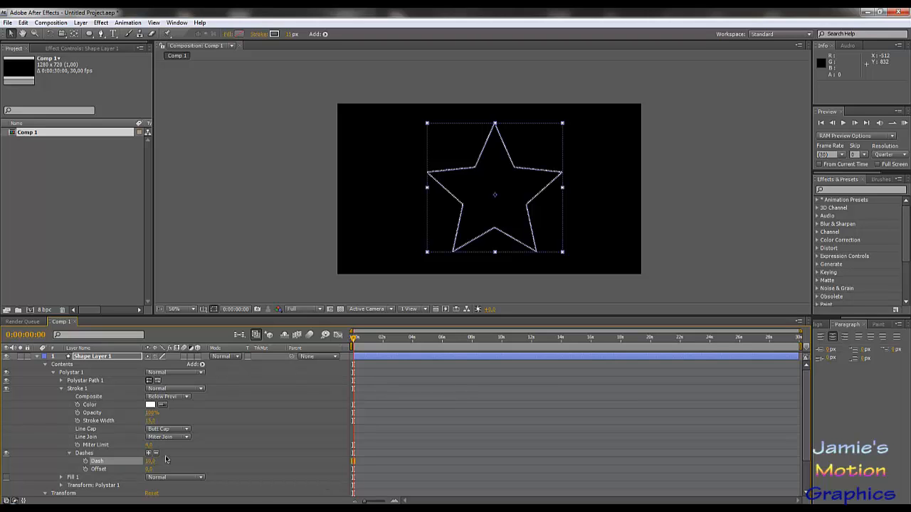
pyautogui.press('.')
pyautogui.press('.')
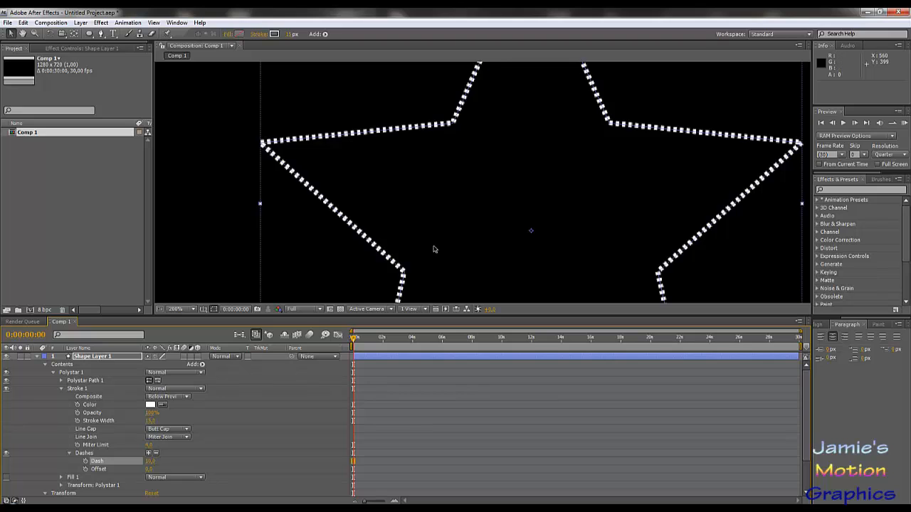
pyautogui.scroll(-1, 435, 249)
pyautogui.moveTo(528, 254); pyautogui.dragTo(486, 239)
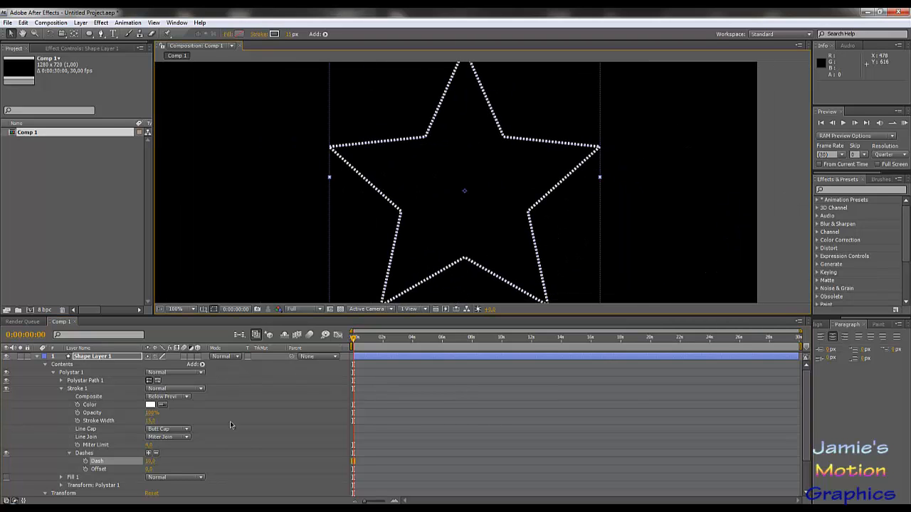
pyautogui.moveTo(148, 461); pyautogui.dragTo(175, 459)
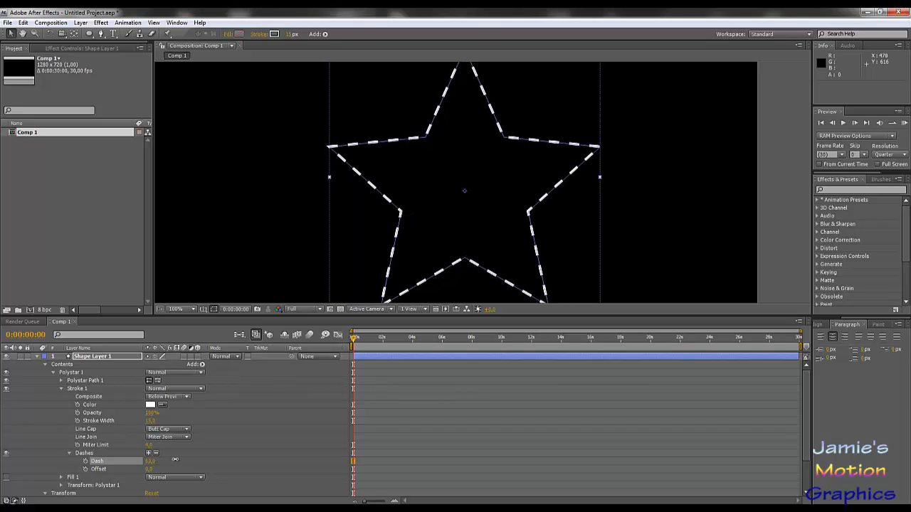
pyautogui.moveTo(174, 460)
pyautogui.mouseDown()
pyautogui.moveTo(149, 460)
pyautogui.moveTo(174, 459)
pyautogui.mouseUp()
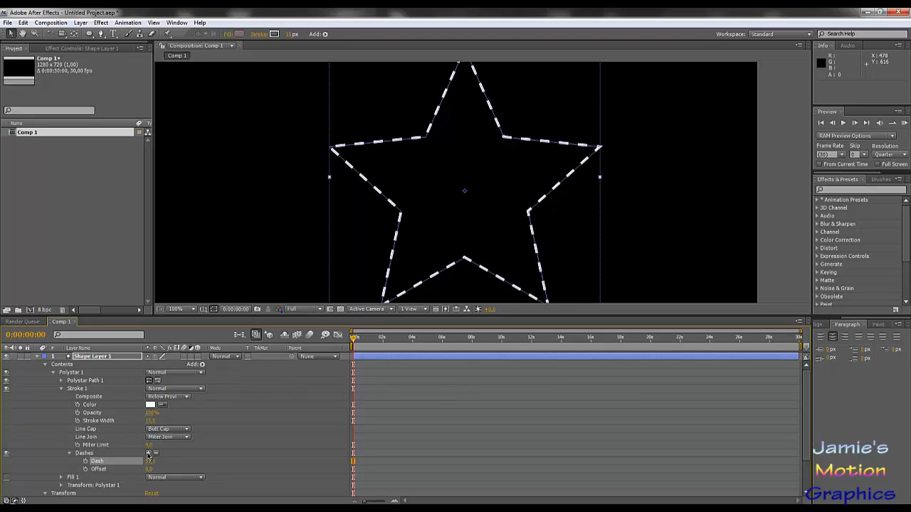
# Step: Try adding a gap to the stroke's dashes and widening it, and remove the gap again
pyautogui.click(148, 453)
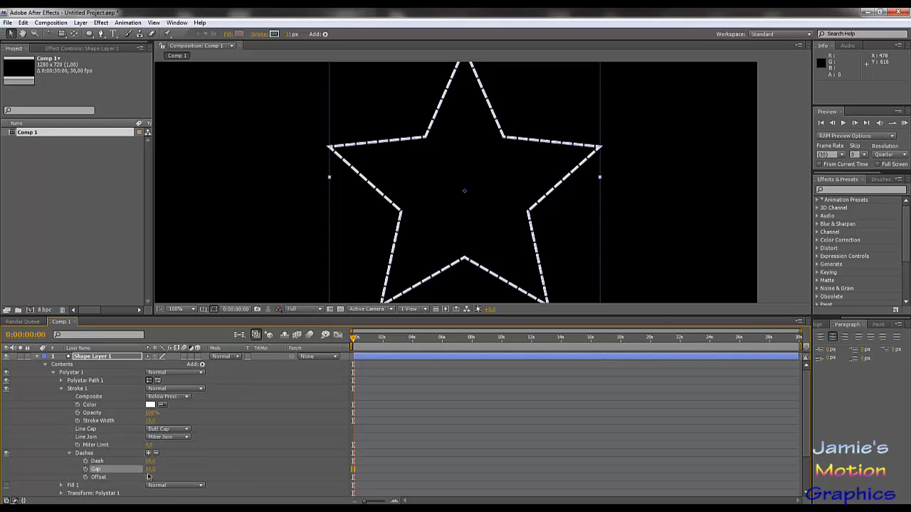
pyautogui.moveTo(150, 470); pyautogui.dragTo(291, 475)
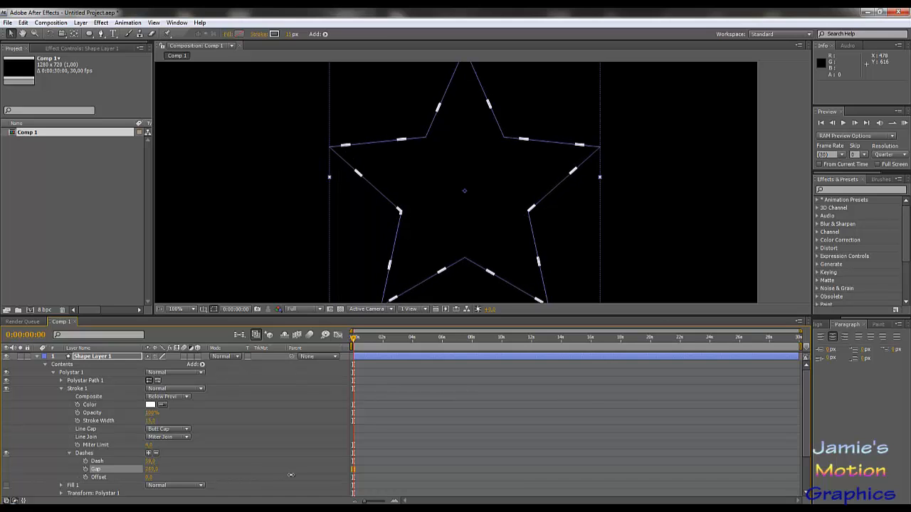
pyautogui.click(156, 453)
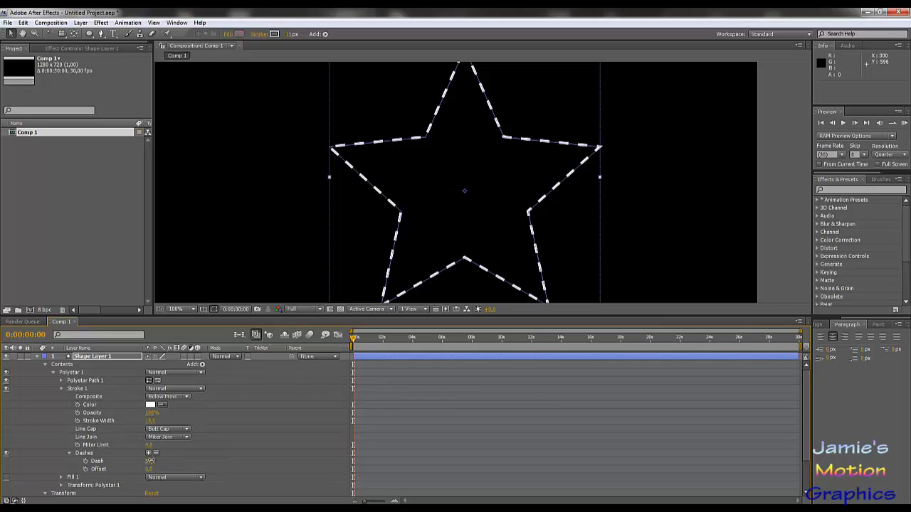
# Step: Add a gap to the stroke's dashes, widen it, and set the dash length to 62
pyautogui.moveTo(150, 461); pyautogui.dragTo(171, 459)
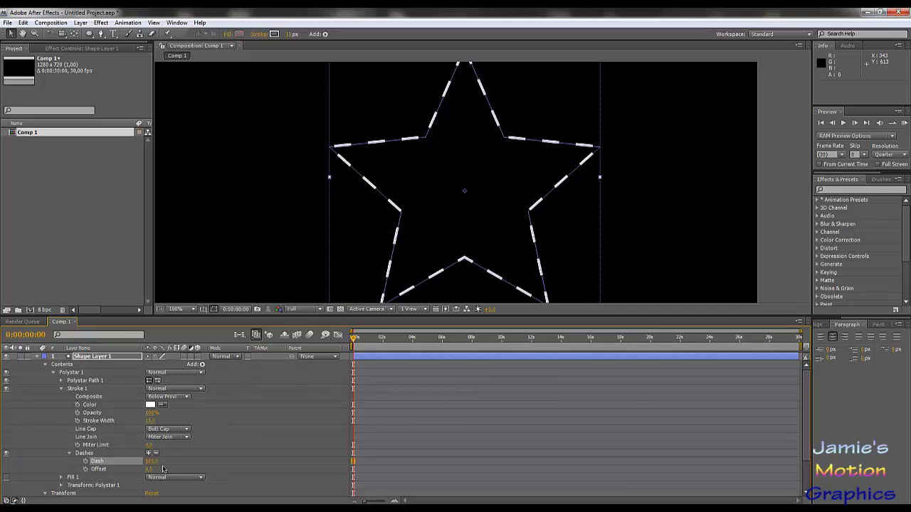
pyautogui.moveTo(151, 463); pyautogui.dragTo(121, 466)
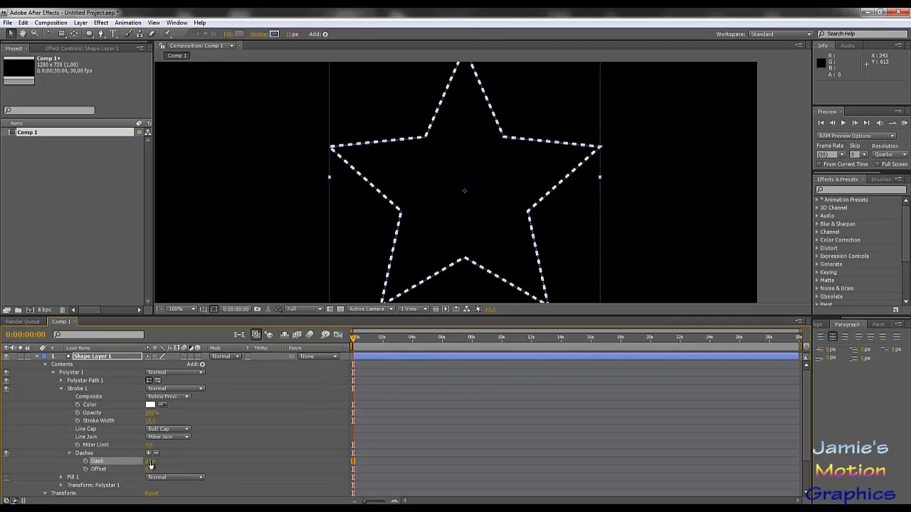
pyautogui.click(148, 453)
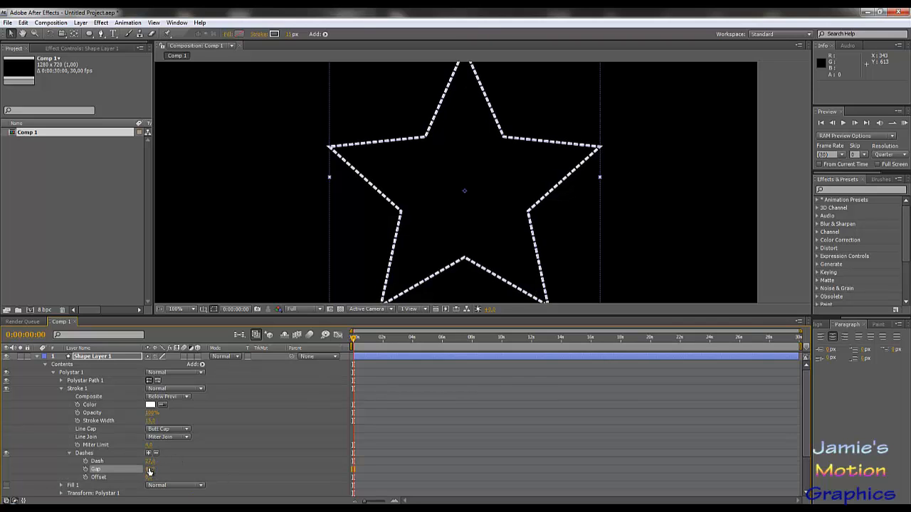
pyautogui.moveTo(150, 470); pyautogui.dragTo(189, 469)
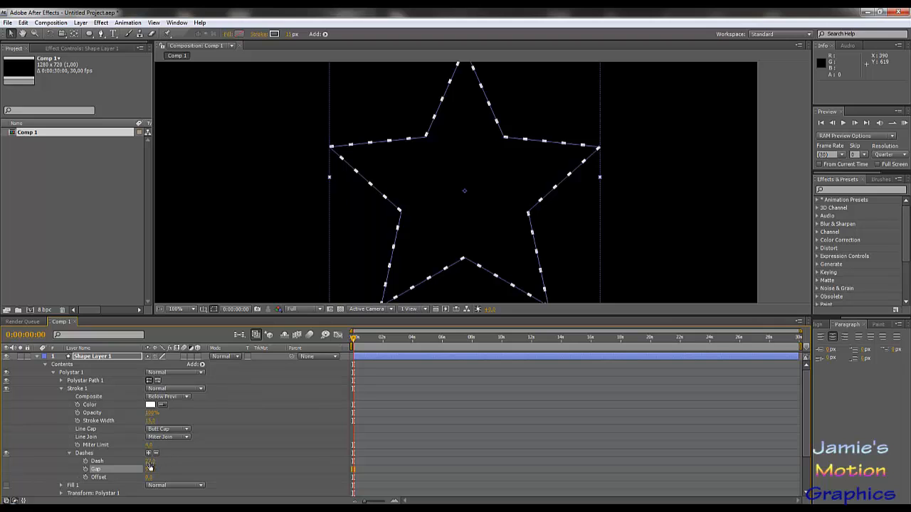
pyautogui.moveTo(149, 461); pyautogui.dragTo(174, 462)
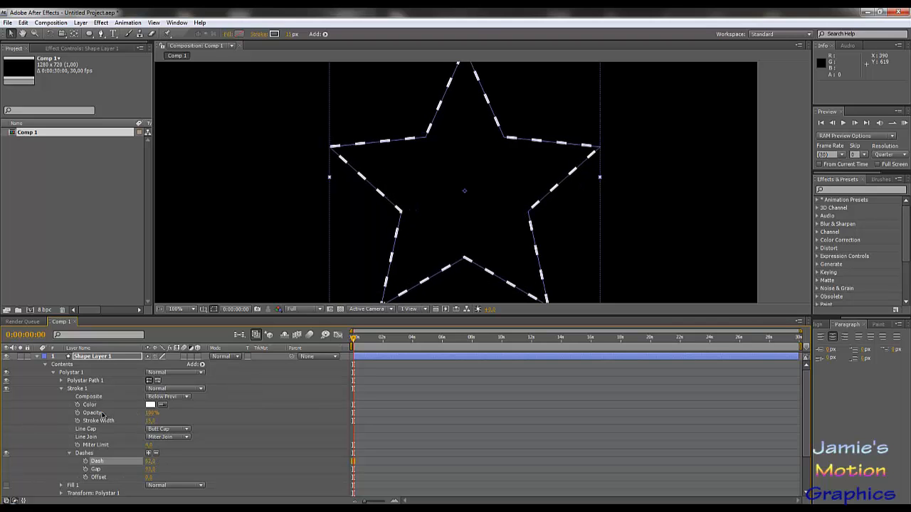
# Step: Try the Projecting Cap line cap on the dashed stroke and inspect the dash ends up close
pyautogui.click(179, 432)
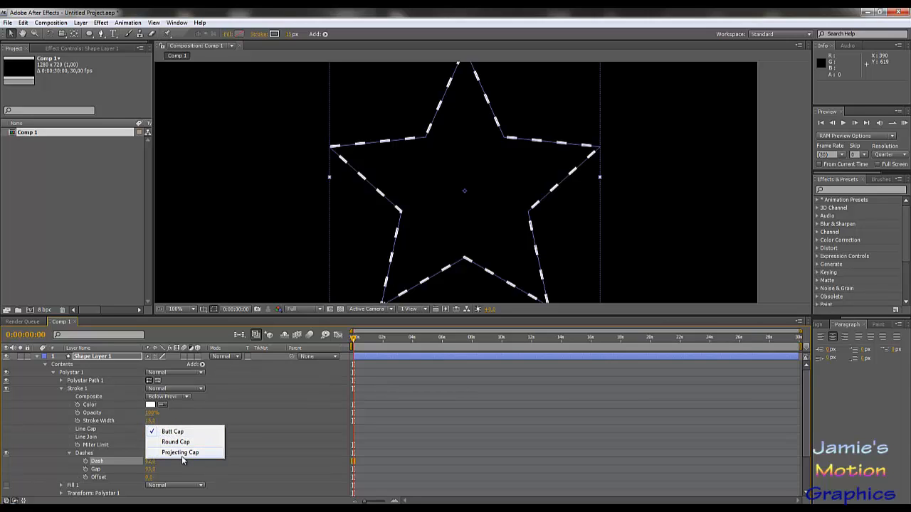
pyautogui.click(181, 453)
pyautogui.scroll(2, 315, 235)
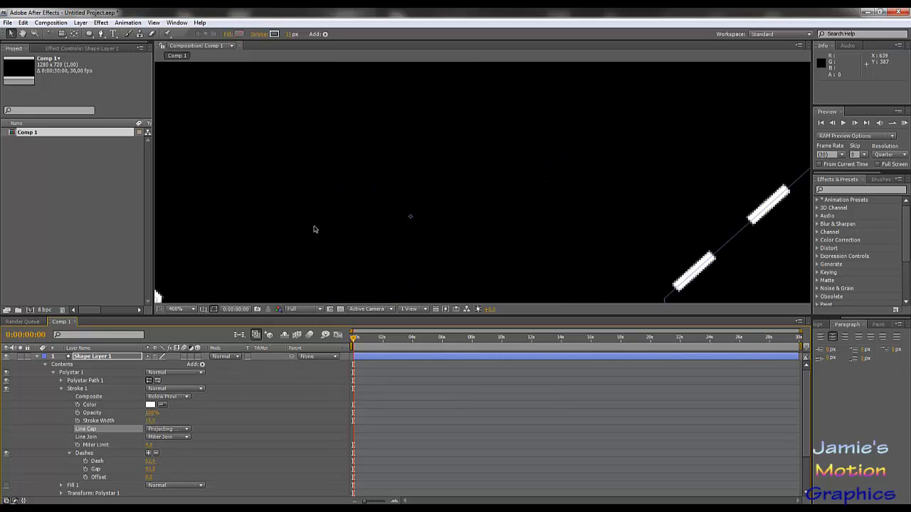
pyautogui.moveTo(250, 246); pyautogui.dragTo(586, 206)
pyautogui.scroll(-1, 501, 219)
pyautogui.scroll(-3, 591, 220)
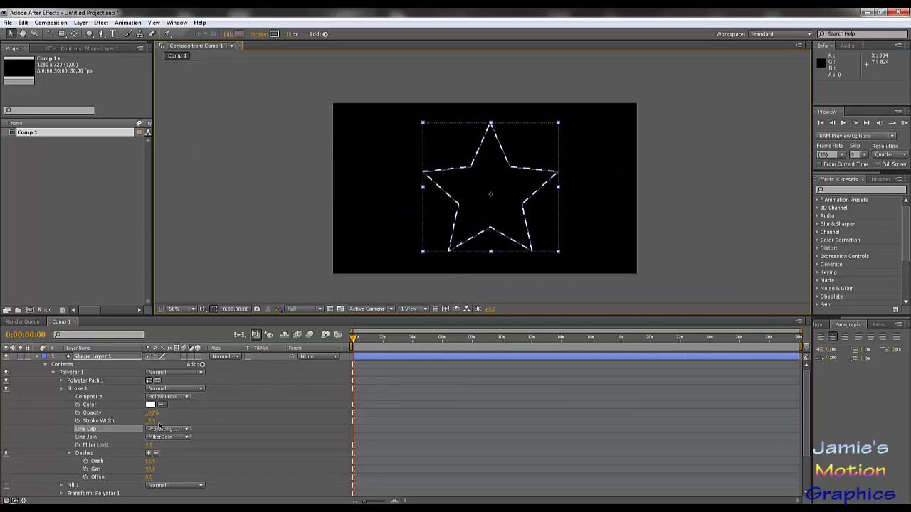
# Step: Increase the stroke width to thicken the dashes and set the line cap to Butt Cap
pyautogui.moveTo(153, 421); pyautogui.dragTo(178, 428)
pyautogui.scroll(1, 479, 219)
pyautogui.moveTo(439, 222)
pyautogui.mouseDown()
pyautogui.moveTo(493, 197)
pyautogui.moveTo(485, 196)
pyautogui.mouseUp()
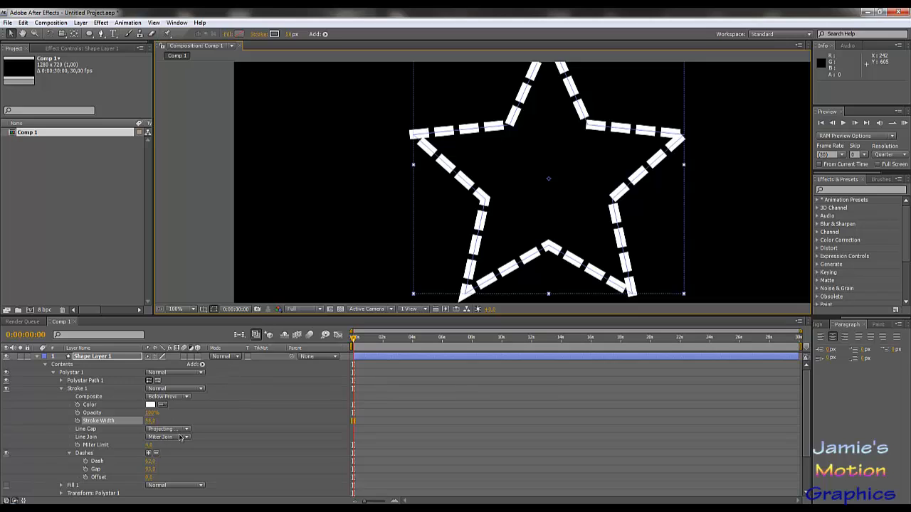
pyautogui.click(179, 430)
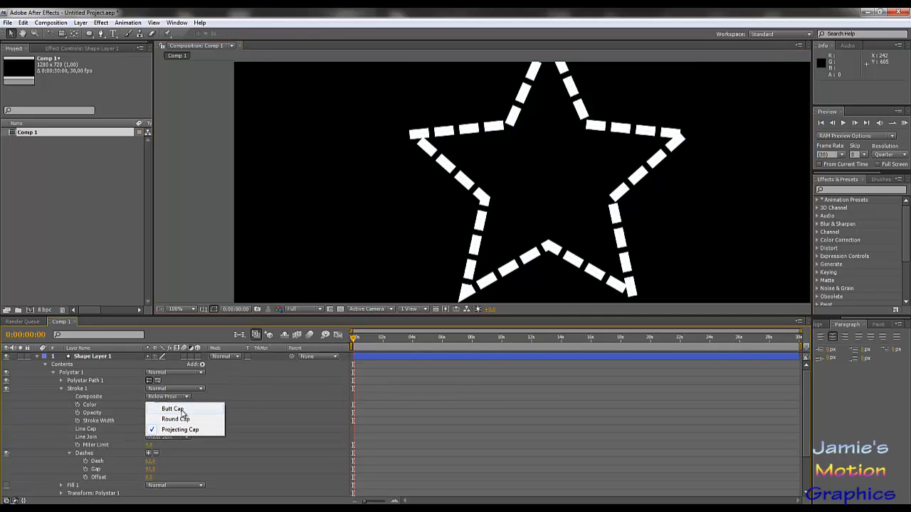
pyautogui.click(173, 409)
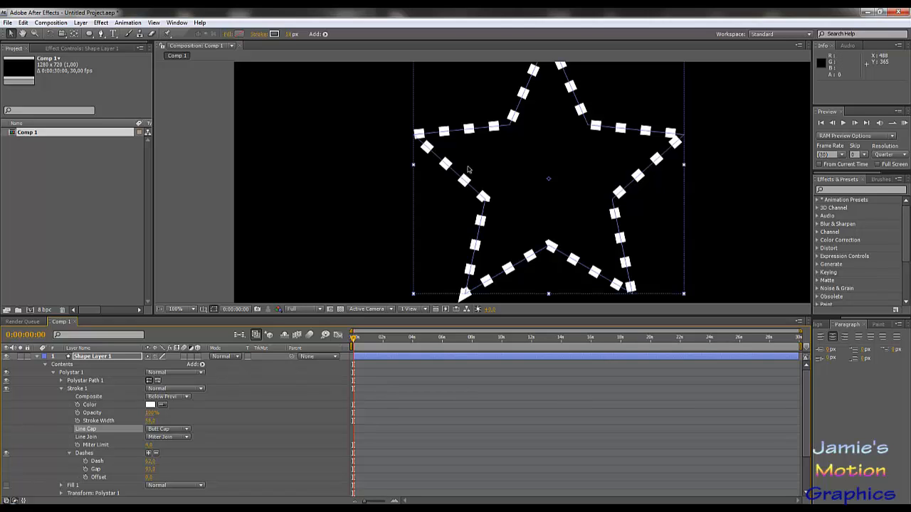
# Step: Try the Projecting Cap line cap on the dashed stroke, and set the line cap to Round Cap
pyautogui.click(160, 397)
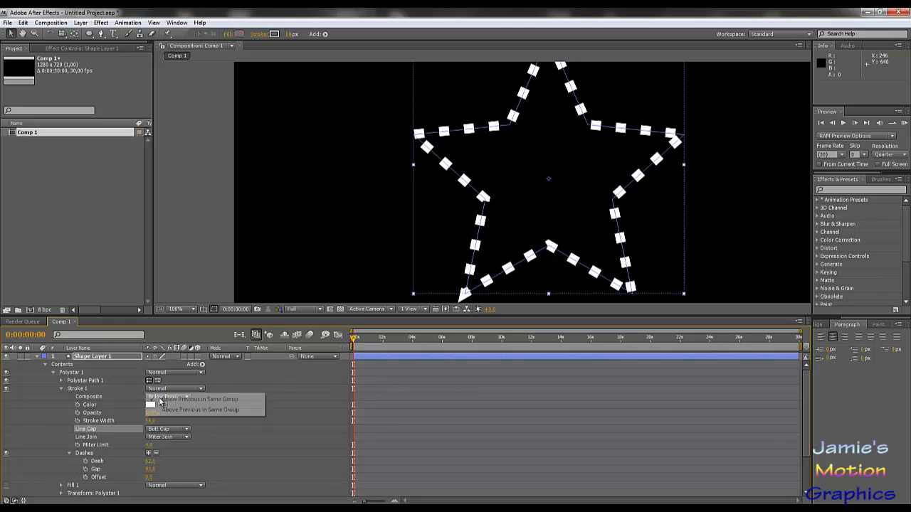
pyautogui.click(200, 435)
pyautogui.click(172, 430)
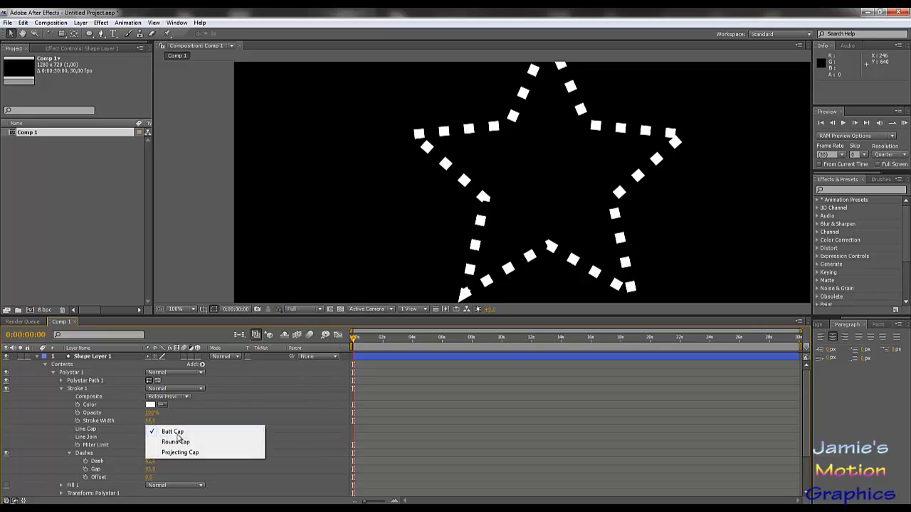
pyautogui.click(185, 451)
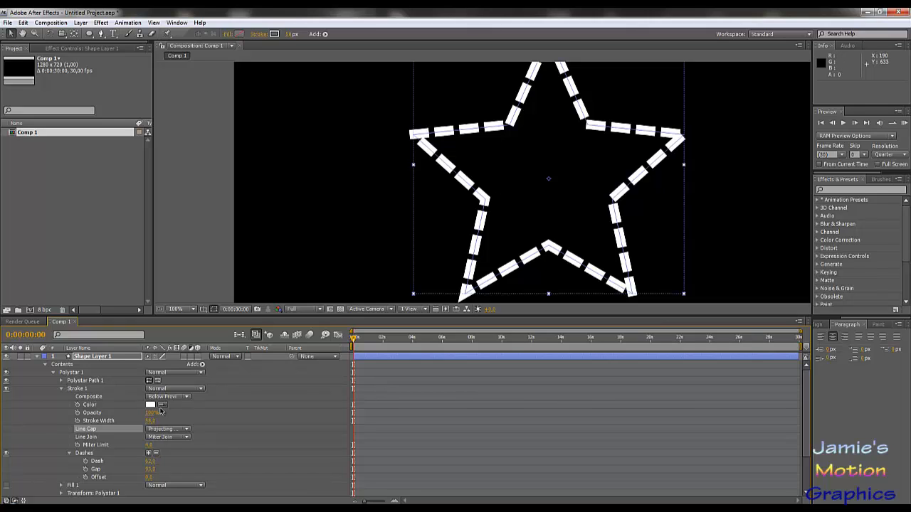
pyautogui.click(169, 431)
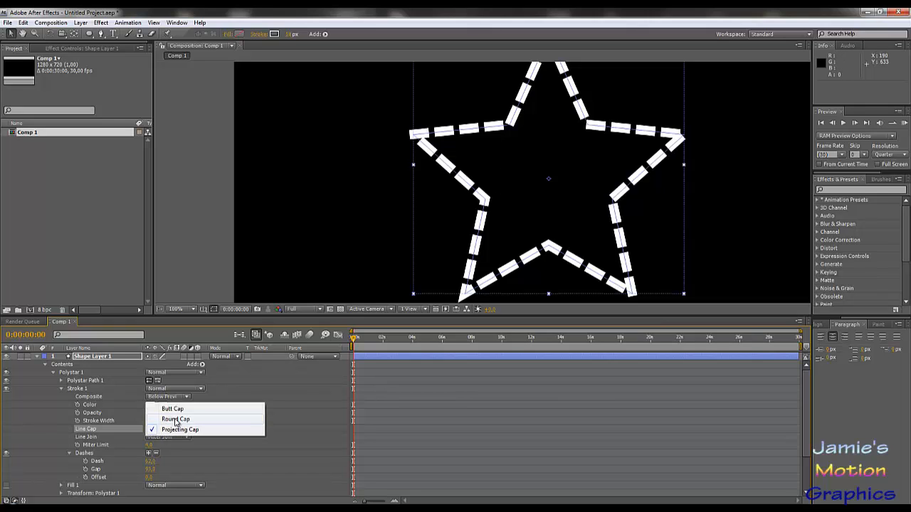
pyautogui.click(174, 421)
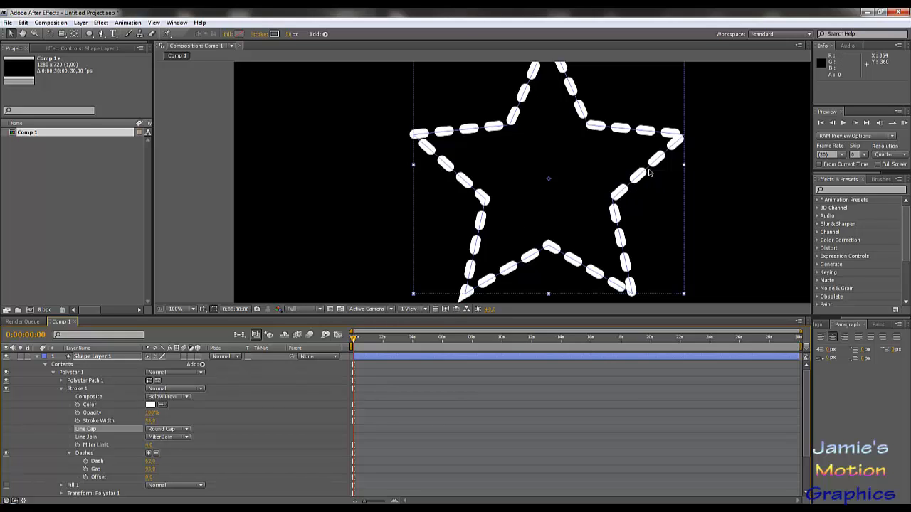
# Step: Set the stroke's dash length to 0 so the round-capped dashes turn into dots
pyautogui.click(150, 461)
pyautogui.write('0')
pyautogui.press('Return')
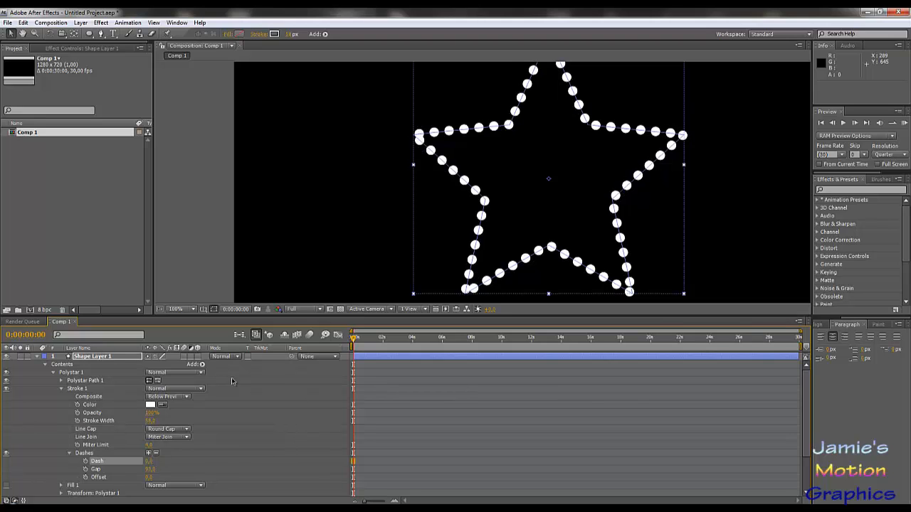
pyautogui.moveTo(613, 143); pyautogui.dragTo(570, 181)
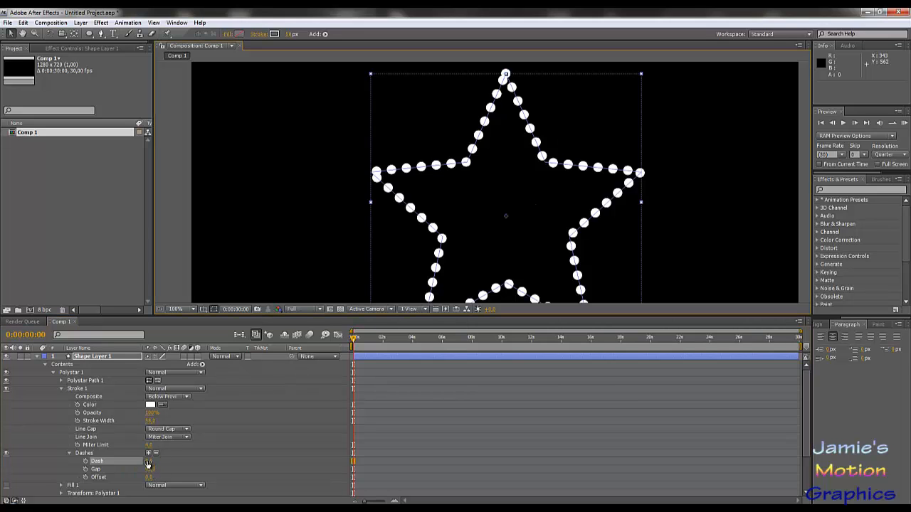
# Step: Try a longer dash length on the stroke, return it to 0, and inspect the dotted star
pyautogui.moveTo(151, 461); pyautogui.dragTo(161, 463)
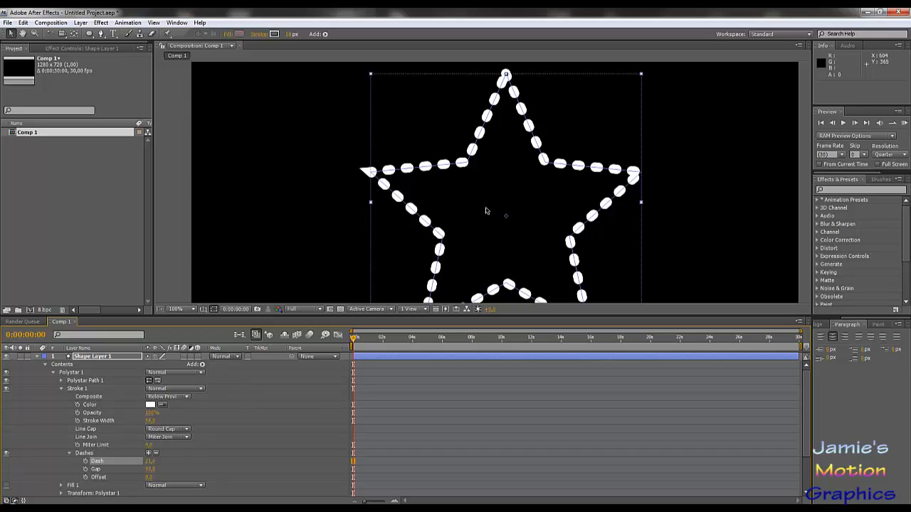
pyautogui.moveTo(148, 464); pyautogui.dragTo(6, 474)
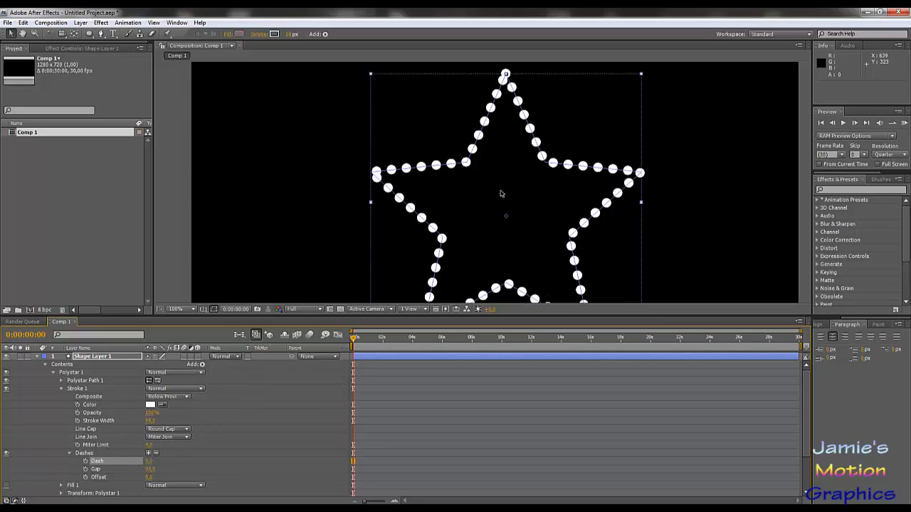
pyautogui.press(',')
pyautogui.press(',')
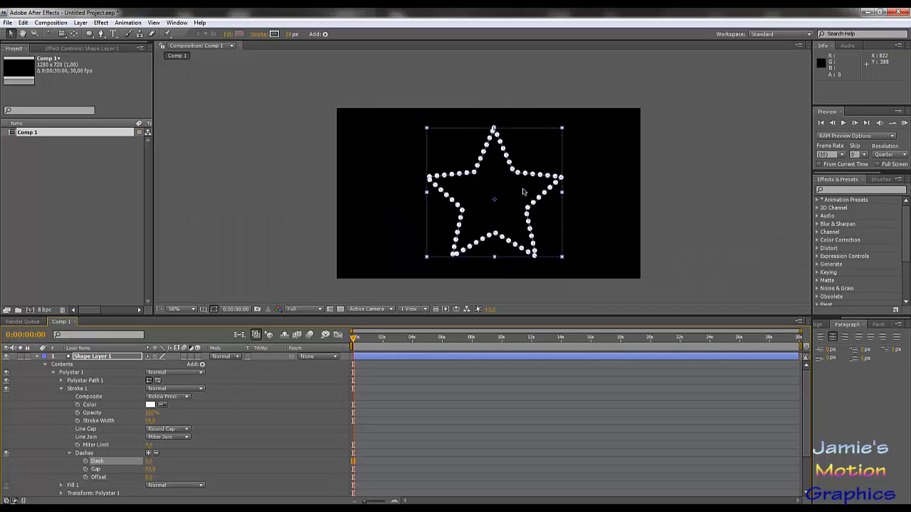
pyautogui.press('.')
pyautogui.press('.')
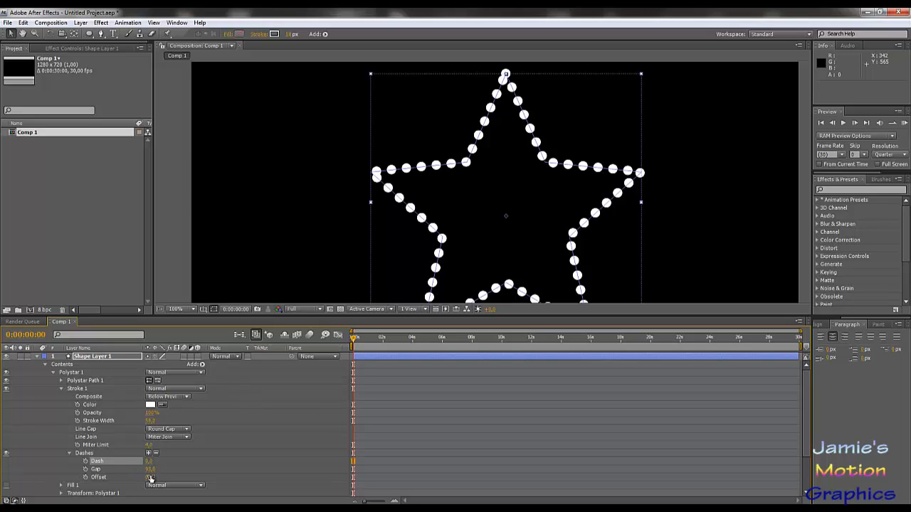
# Step: Increase the dash offset to 2323 to shift the dots along the star's outline, and check their alignment at the tips
pyautogui.moveTo(149, 477); pyautogui.dragTo(535, 452)
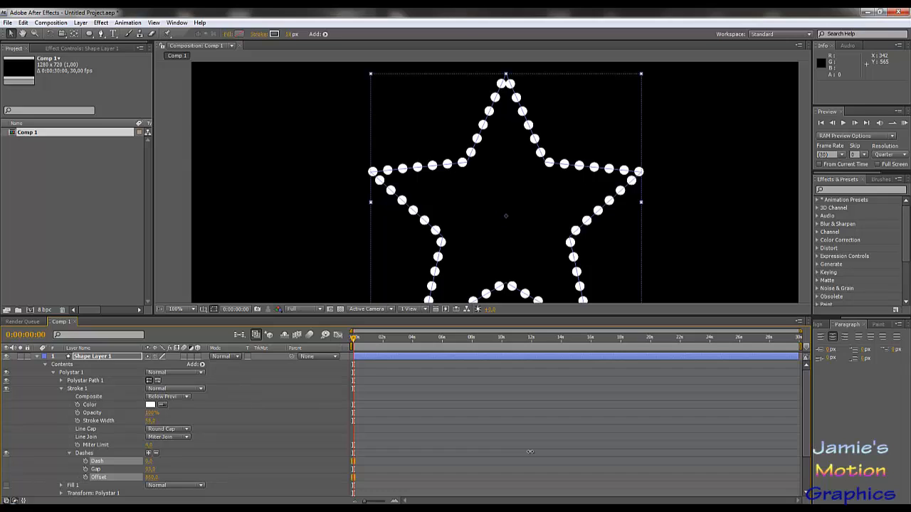
pyautogui.moveTo(530, 451); pyautogui.dragTo(530, 451)
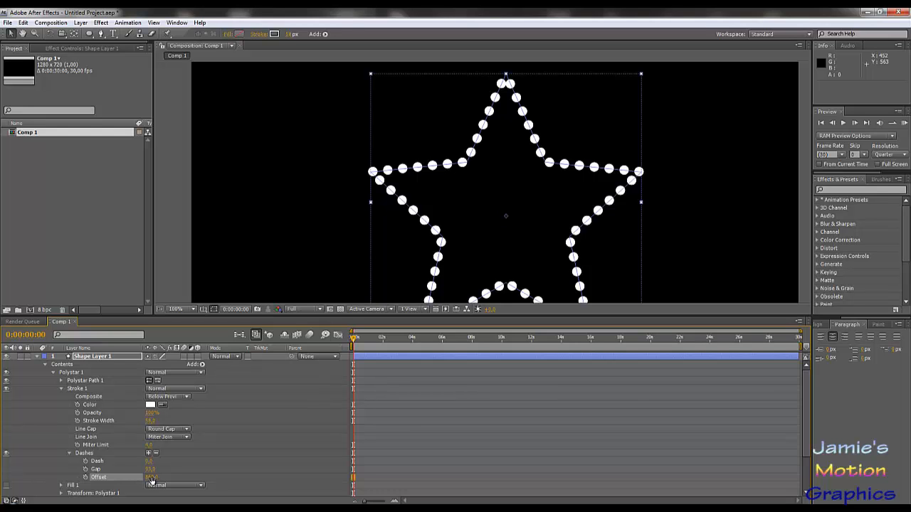
pyautogui.moveTo(143, 477)
pyautogui.mouseDown()
pyautogui.moveTo(48, 475)
pyautogui.moveTo(387, 466)
pyautogui.moveTo(514, 434)
pyautogui.moveTo(763, 395)
pyautogui.mouseUp()
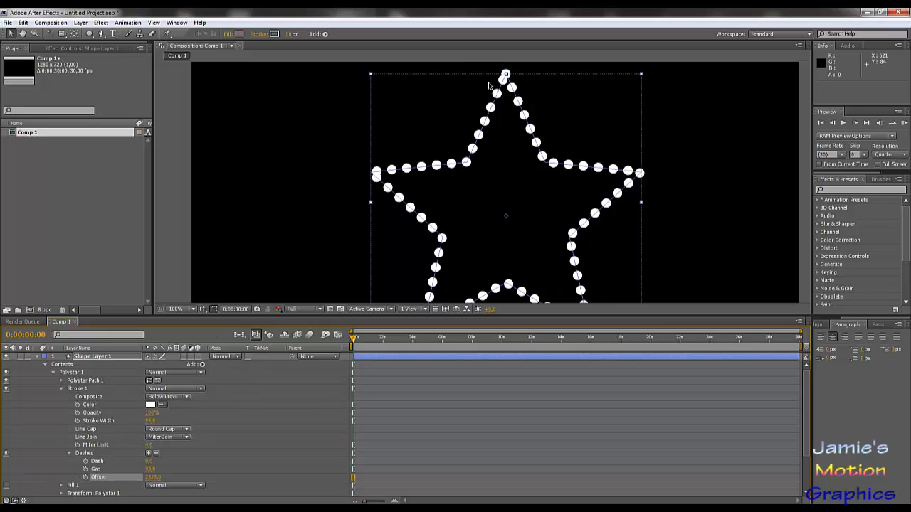
pyautogui.scroll(-1, 514, 154)
pyautogui.scroll(1, 515, 154)
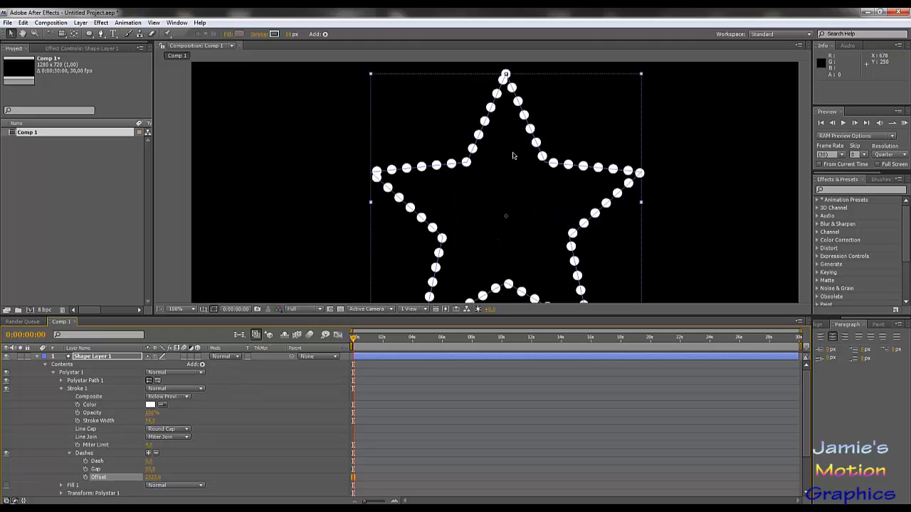
pyautogui.scroll(-1, 514, 155)
pyautogui.scroll(1, 513, 158)
# Step: Duplicate the Polystar 1 group inside the shape layer's contents
pyautogui.click(76, 374)
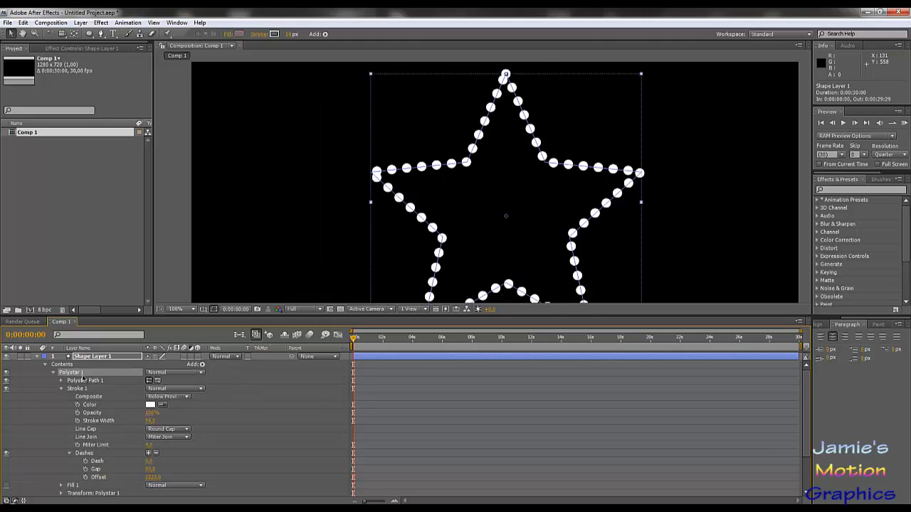
pyautogui.hotkey('ctrl', 'd')
pyautogui.click(54, 381)
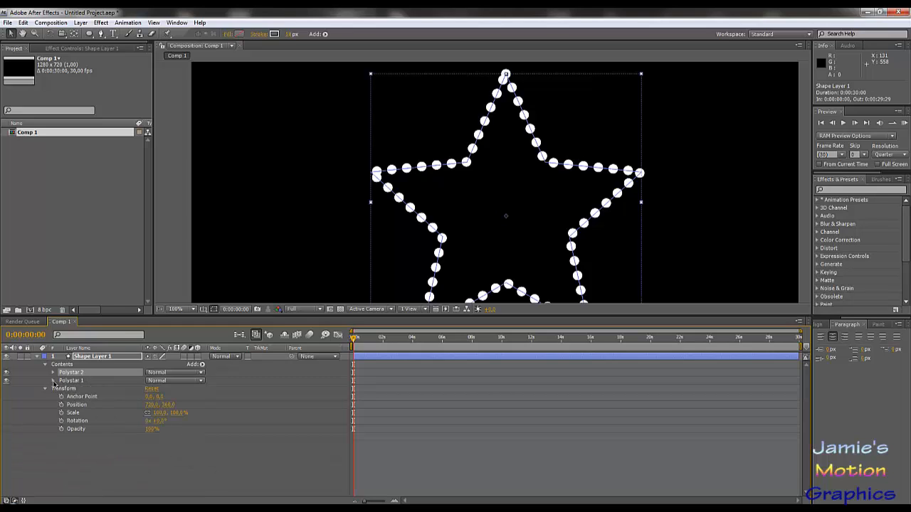
pyautogui.press('F2')
# Step: Reduce the inner and outer radius of the duplicated star's path so it sits inside the original star
pyautogui.click(52, 372)
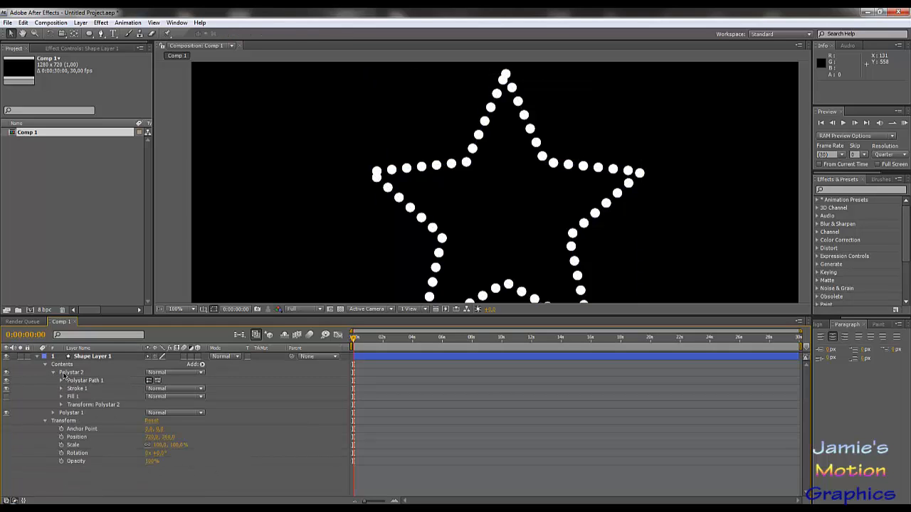
pyautogui.click(72, 372)
pyautogui.click(89, 381)
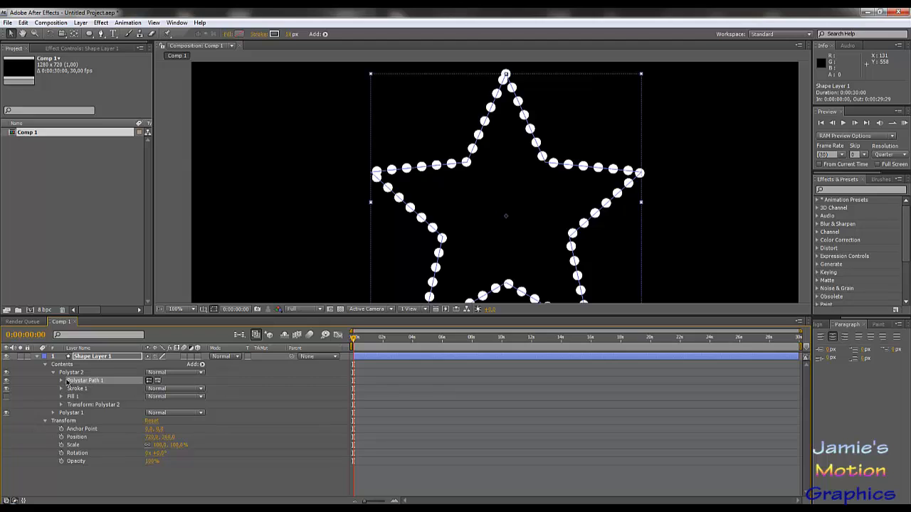
pyautogui.click(61, 381)
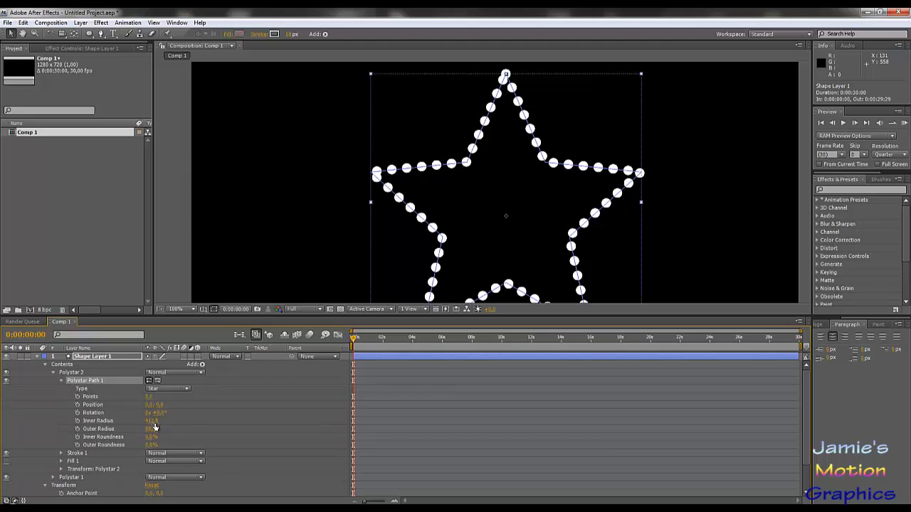
pyautogui.moveTo(152, 421); pyautogui.dragTo(92, 427)
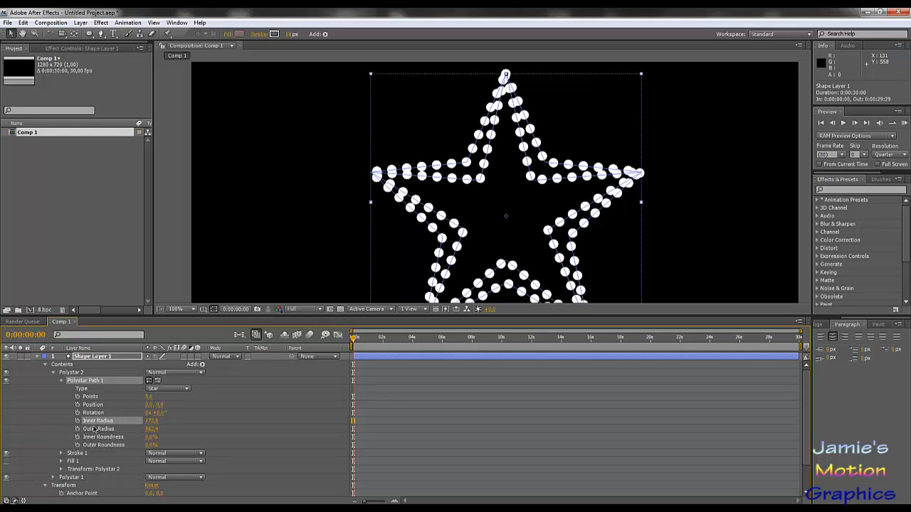
pyautogui.moveTo(151, 429); pyautogui.dragTo(113, 443)
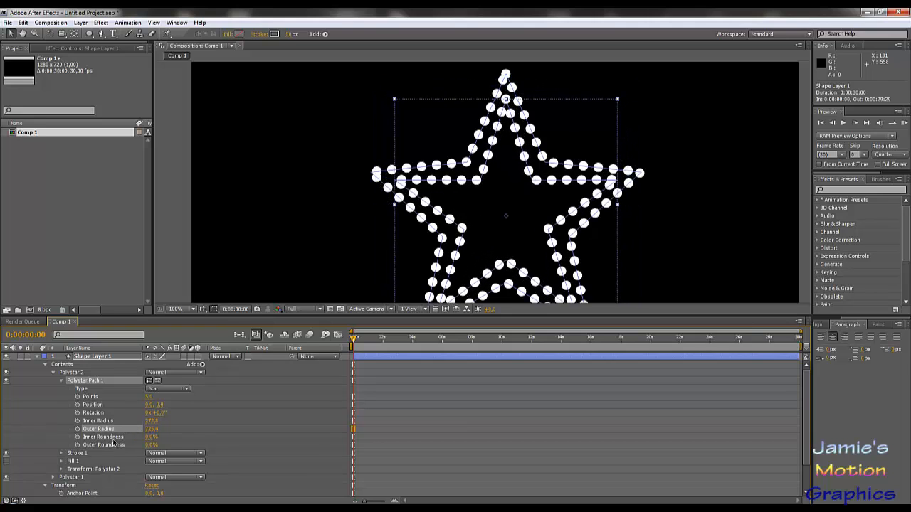
# Step: Reduce the inner star's stroke width slightly so its dots are smaller than those of the outer star
pyautogui.click(61, 453)
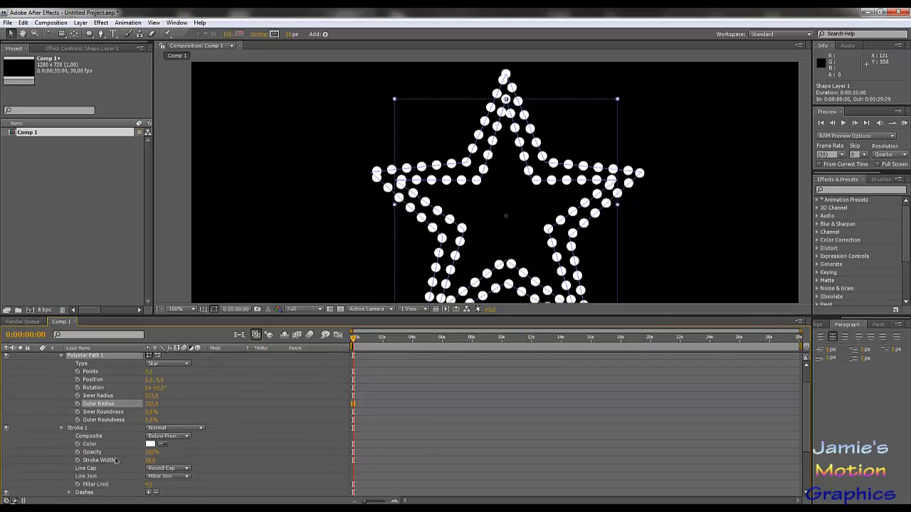
pyautogui.moveTo(153, 461)
pyautogui.mouseDown()
pyautogui.moveTo(140, 460)
pyautogui.moveTo(150, 461)
pyautogui.mouseUp()
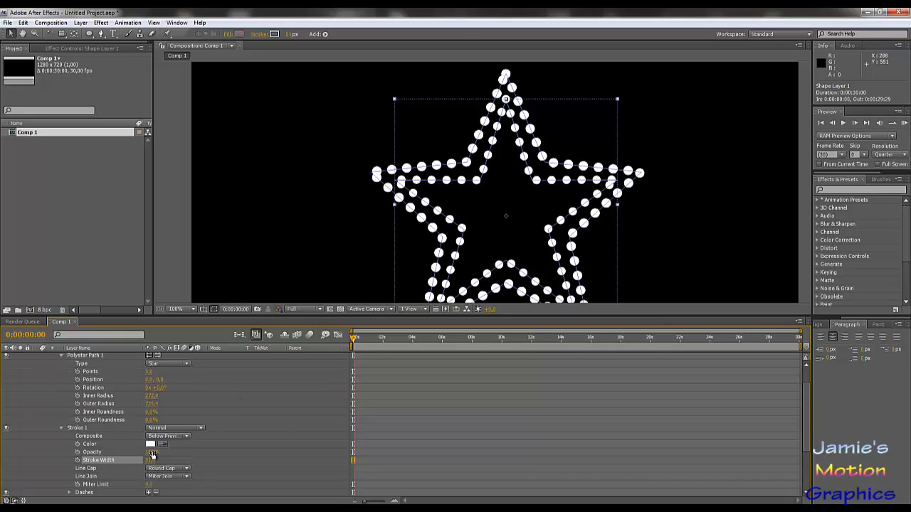
pyautogui.scroll(-2, 160, 452)
pyautogui.scroll(1, 159, 453)
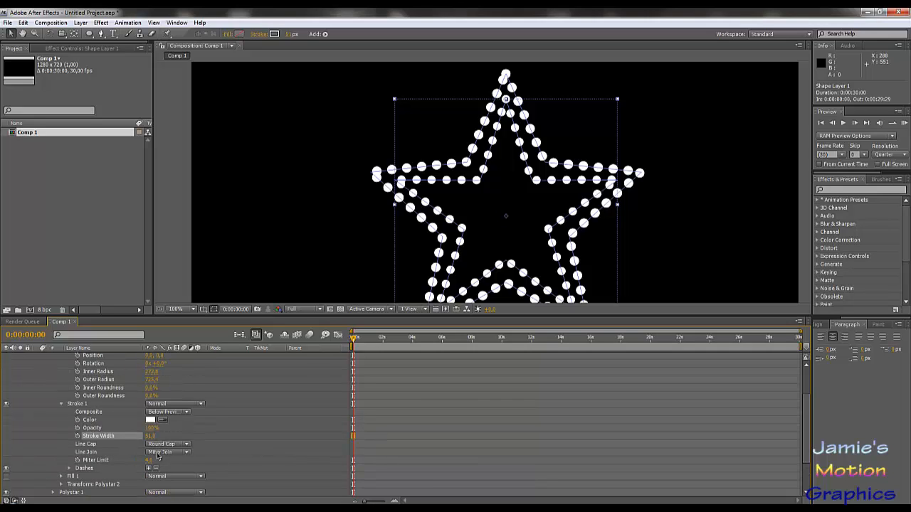
# Step: Increase the dash offset of the inner star's stroke to reposition its dots along the path
pyautogui.click(69, 469)
pyautogui.scroll(-1, 177, 458)
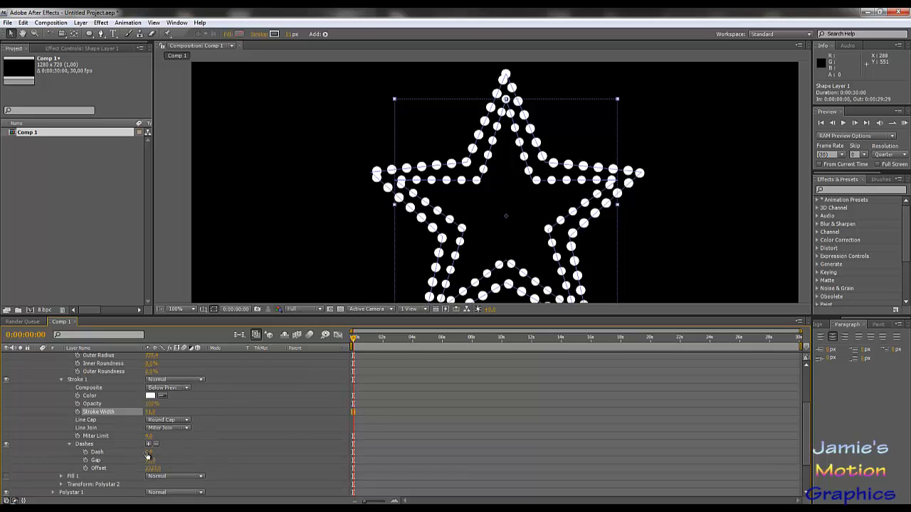
pyautogui.moveTo(153, 471); pyautogui.dragTo(455, 456)
pyautogui.scroll(-2, 133, 443)
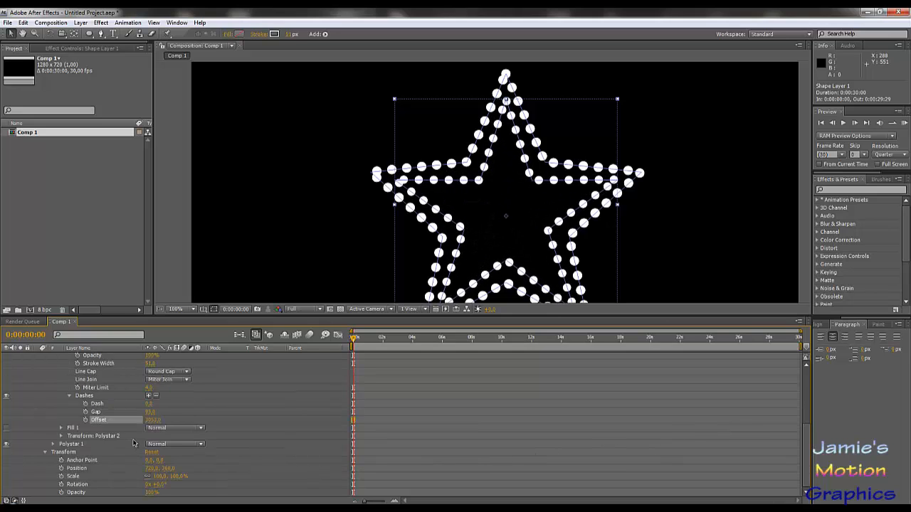
# Step: Collapse the inner star's stroke, path and group properties, and select the Polystar 2 group
pyautogui.scroll(5, 132, 444)
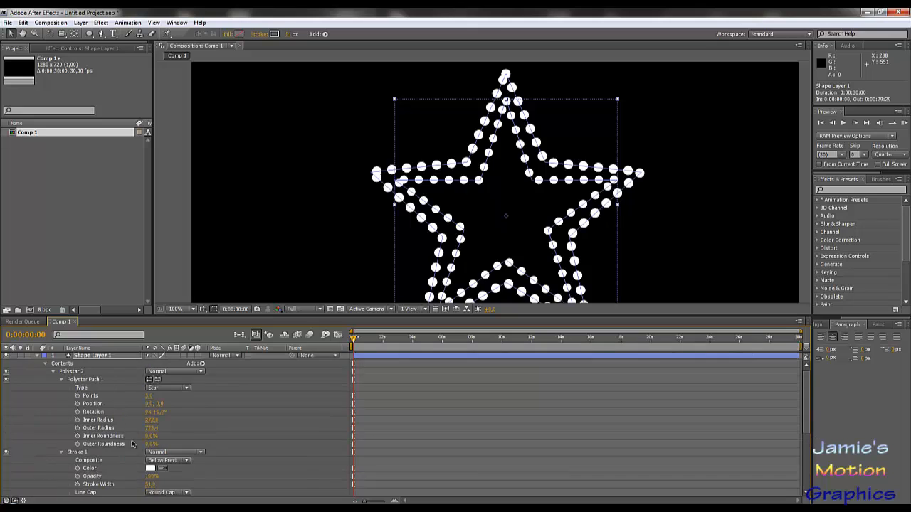
pyautogui.click(59, 453)
pyautogui.click(60, 454)
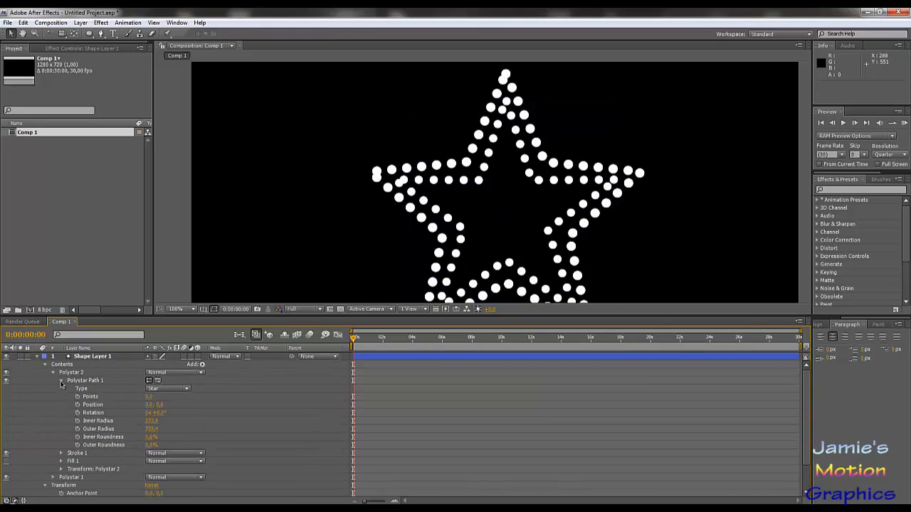
pyautogui.click(61, 381)
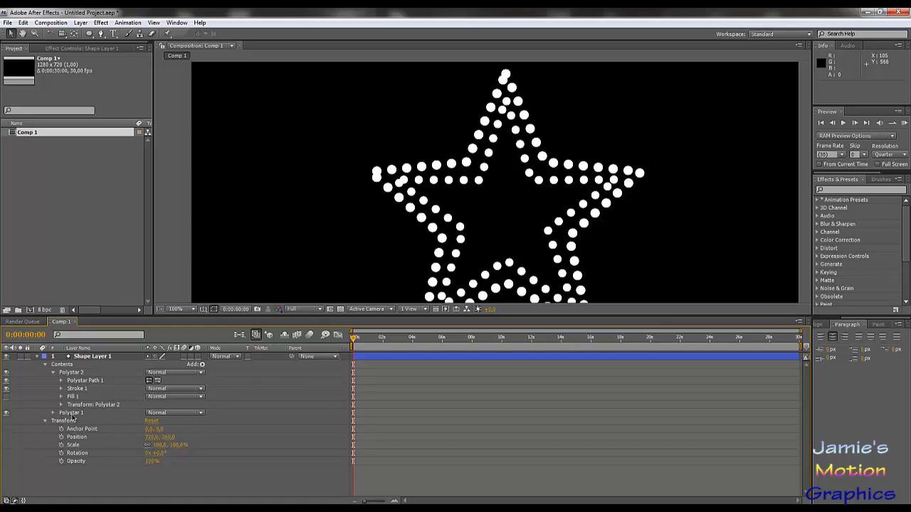
pyautogui.click(52, 375)
pyautogui.click(70, 373)
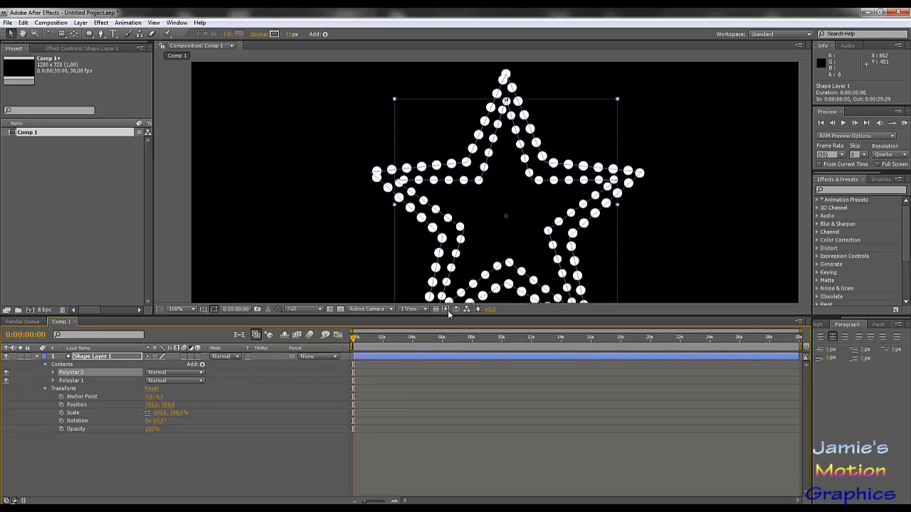
# Step: Expand the outer star's Polystar 1 group and its fill properties, and turn on its red fill
pyautogui.click(52, 382)
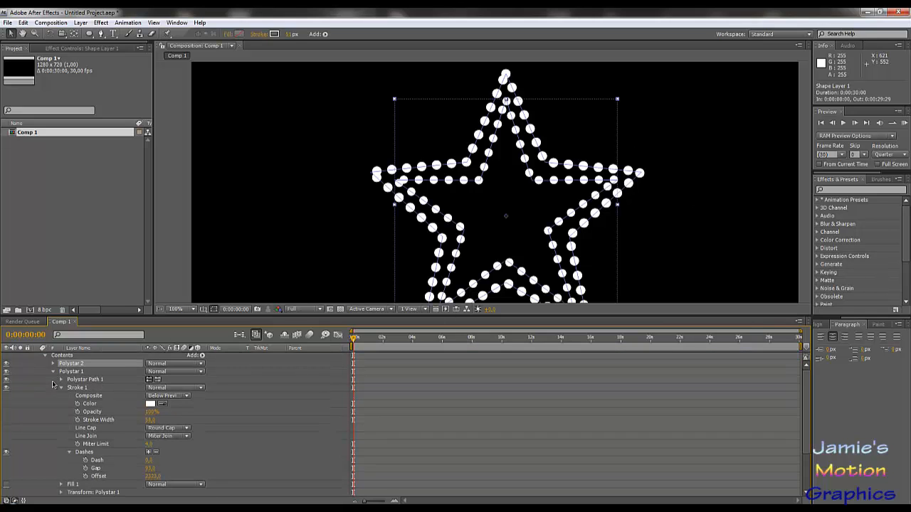
pyautogui.click(61, 486)
pyautogui.click(6, 461)
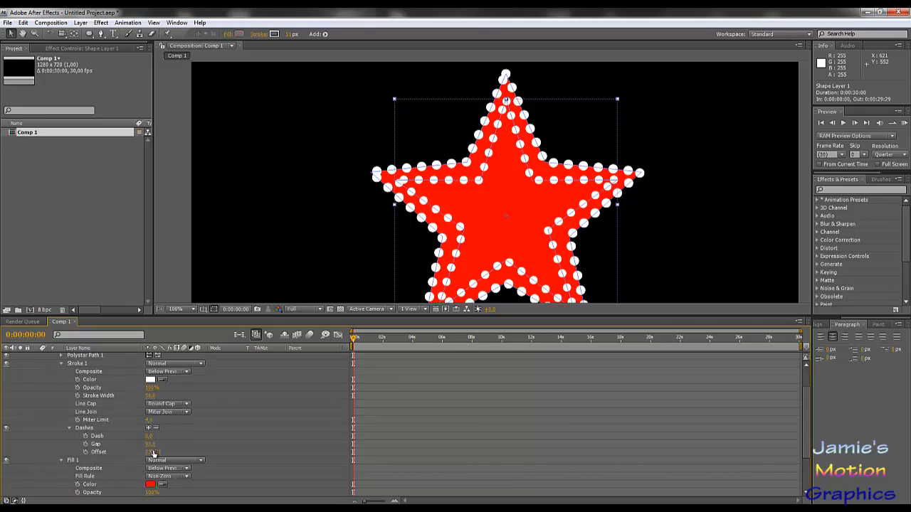
# Step: Examine the outer star's fill composite and fill rule options and its transform, stroke and path properties, and collapse the Polystar 1 group
pyautogui.scroll(-3, 154, 452)
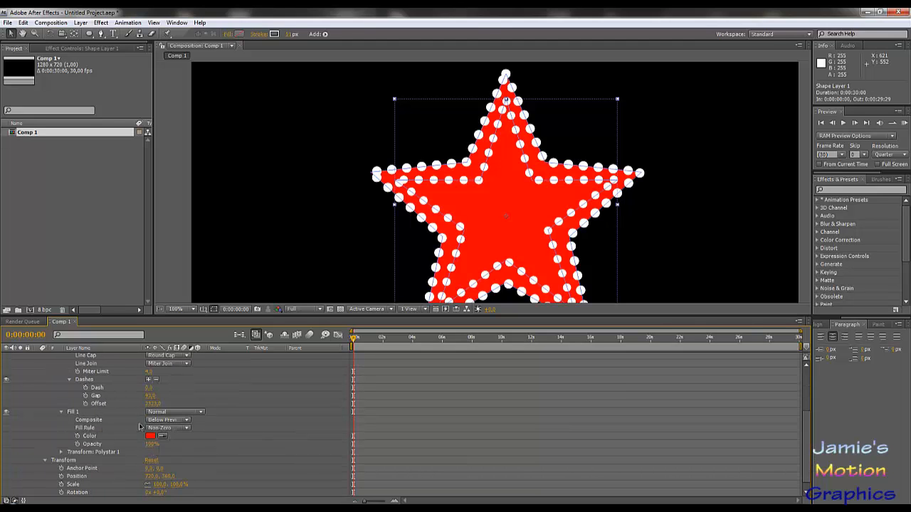
pyautogui.click(165, 421)
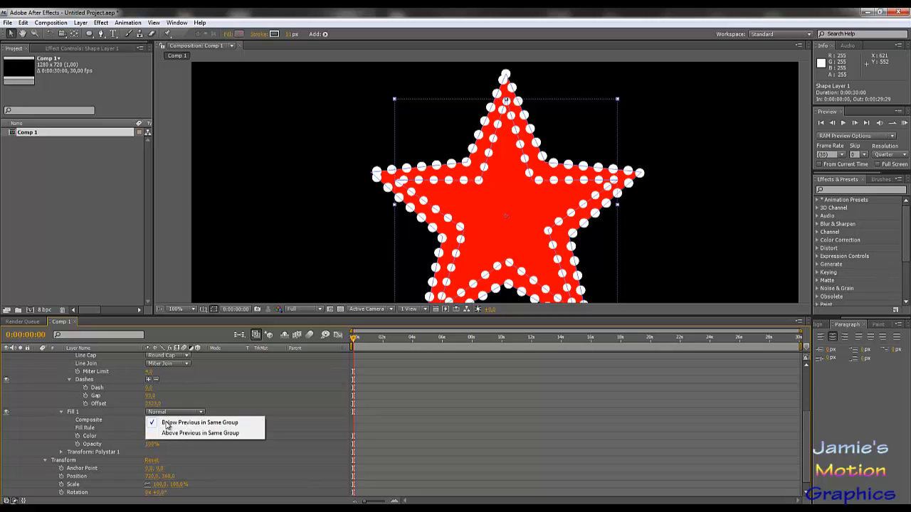
pyautogui.click(257, 409)
pyautogui.click(184, 429)
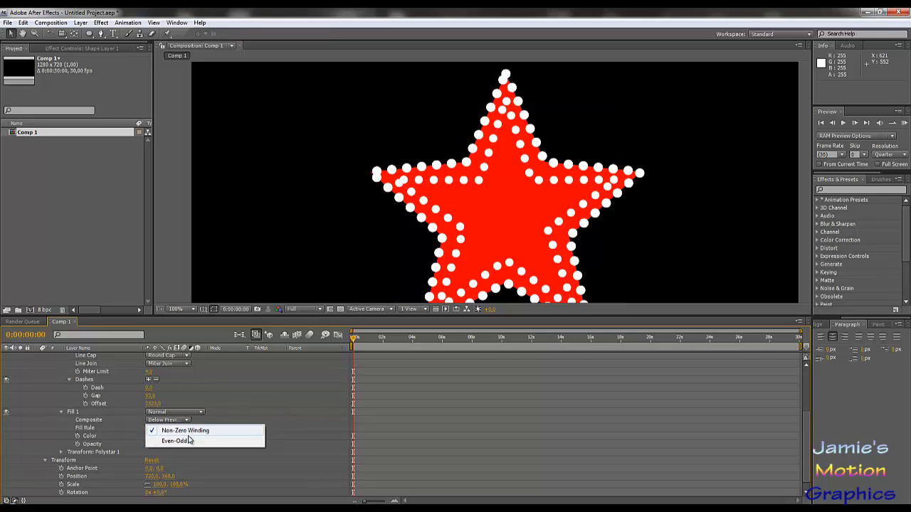
pyautogui.click(283, 395)
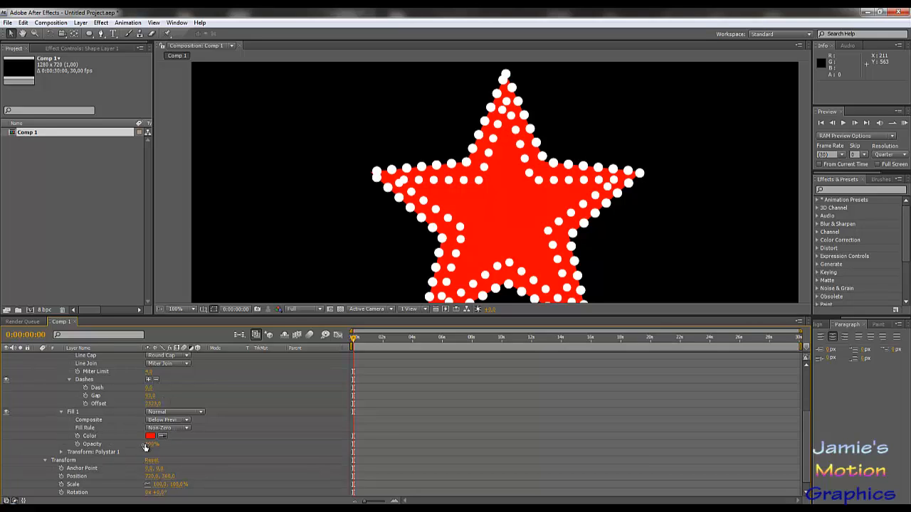
pyautogui.click(61, 452)
pyautogui.scroll(-2, 118, 451)
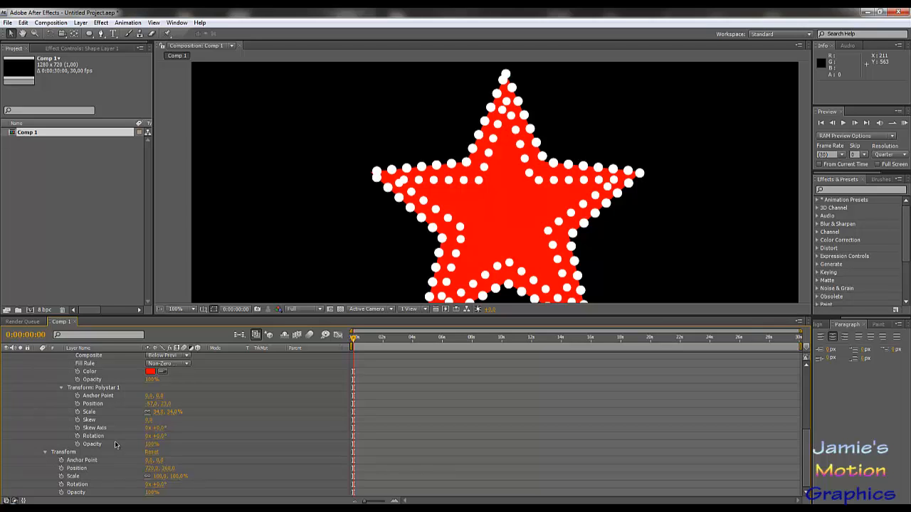
pyautogui.scroll(4, 119, 444)
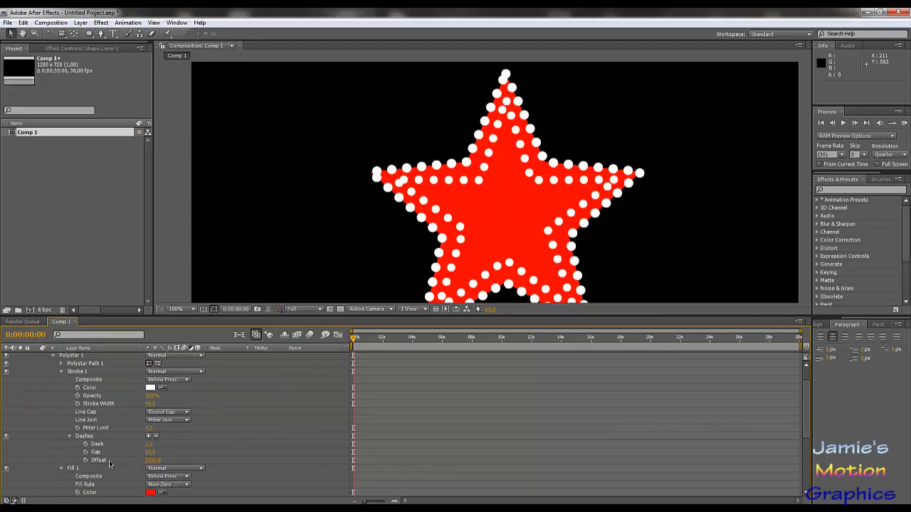
pyautogui.scroll(2, 119, 449)
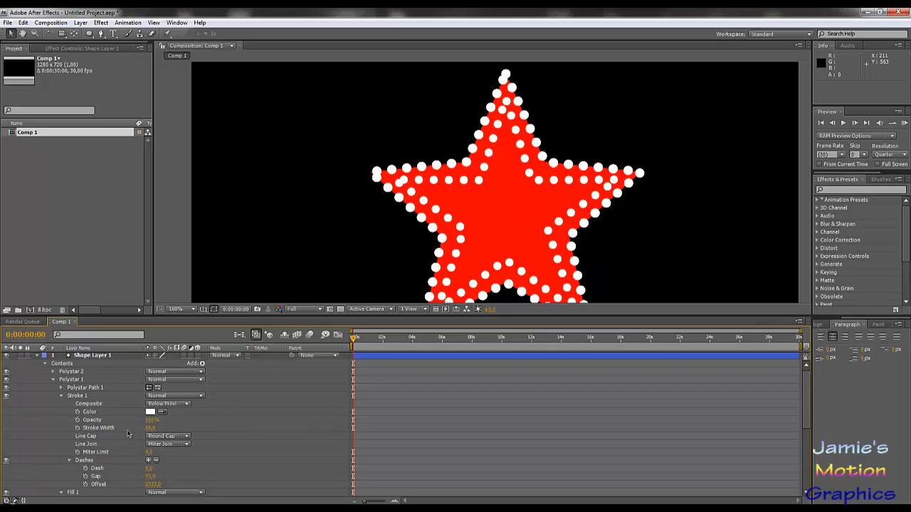
pyautogui.click(62, 388)
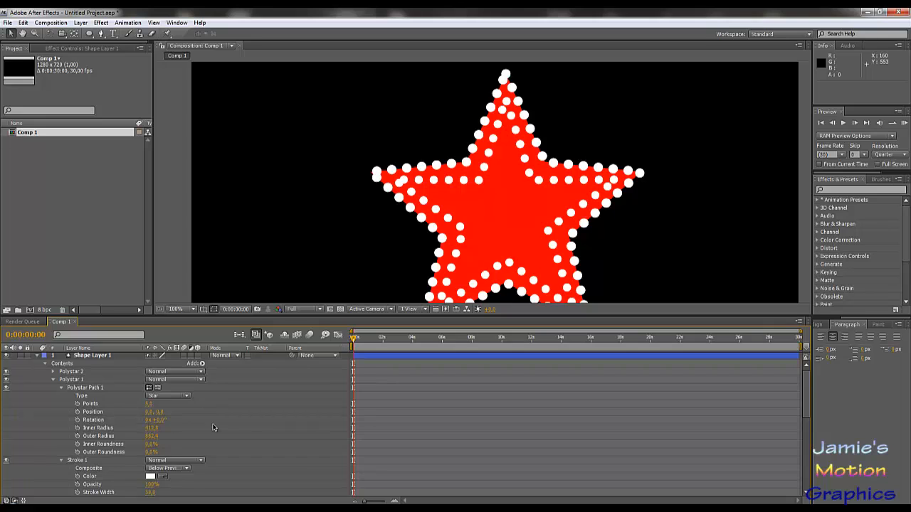
pyautogui.scroll(-3, 211, 427)
pyautogui.scroll(-5, 208, 427)
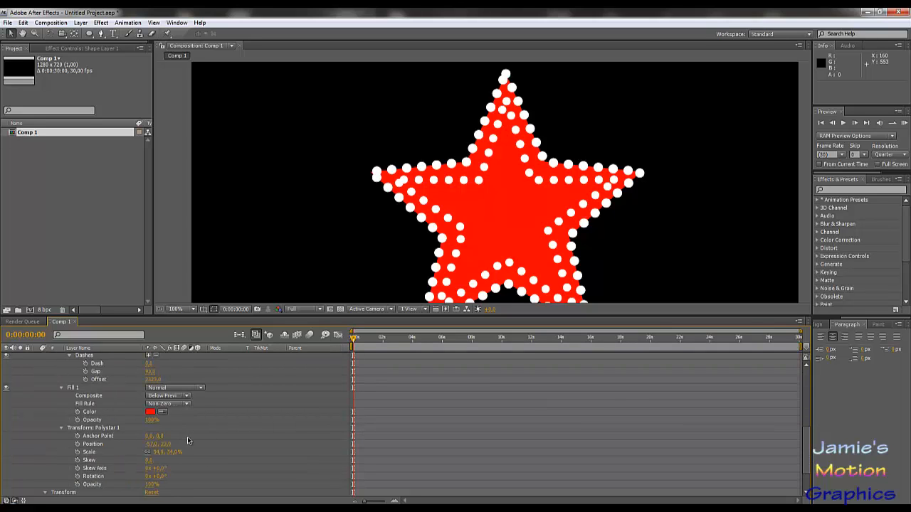
pyautogui.scroll(10, 159, 415)
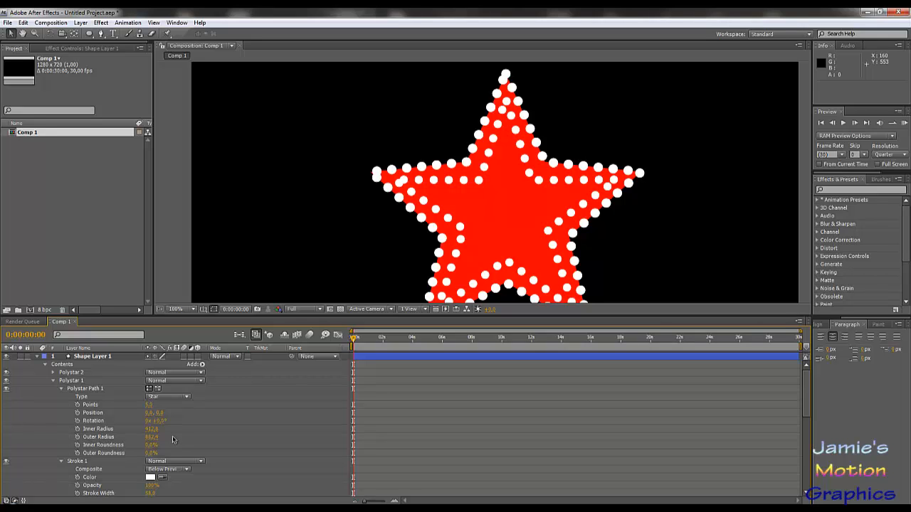
pyautogui.click(55, 382)
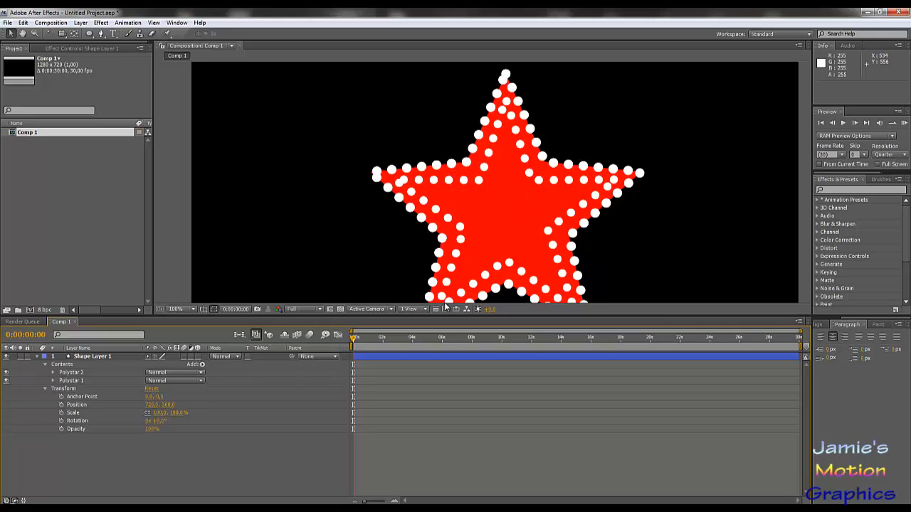
# Step: Expand the Polystar 2 group and reveal the inner star's path properties
pyautogui.click(65, 373)
pyautogui.click(115, 468)
pyautogui.click(53, 372)
pyautogui.click(61, 380)
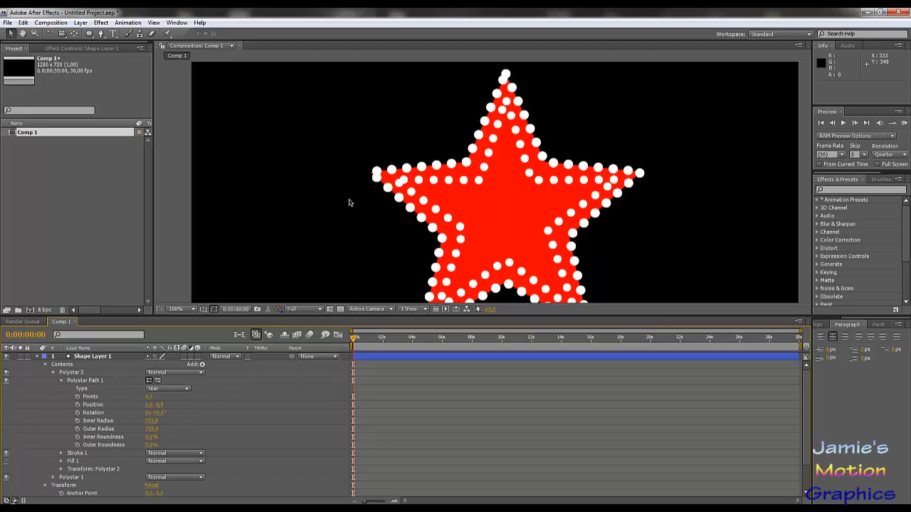
# Step: Draw a circle about 172 px in diameter beside the star as a new shape layer, using the Ellipse tool
pyautogui.scroll(-4, 352, 198)
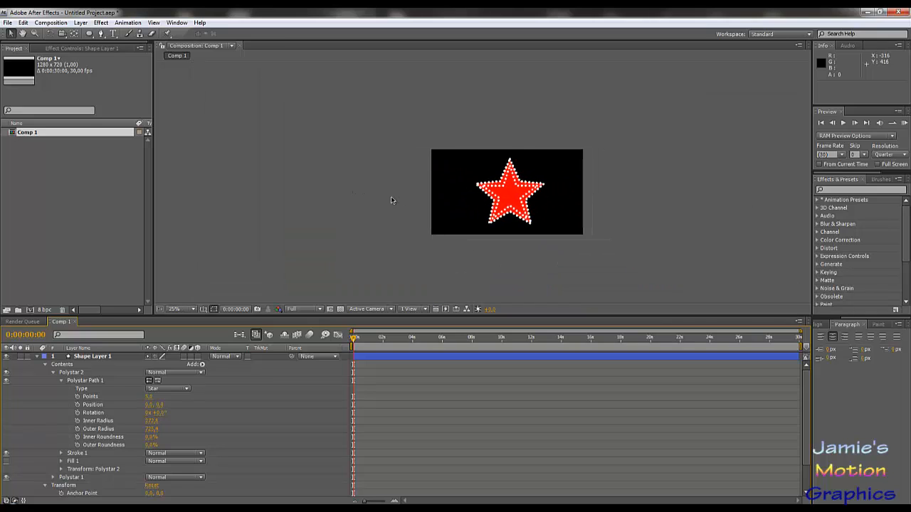
pyautogui.press('q')
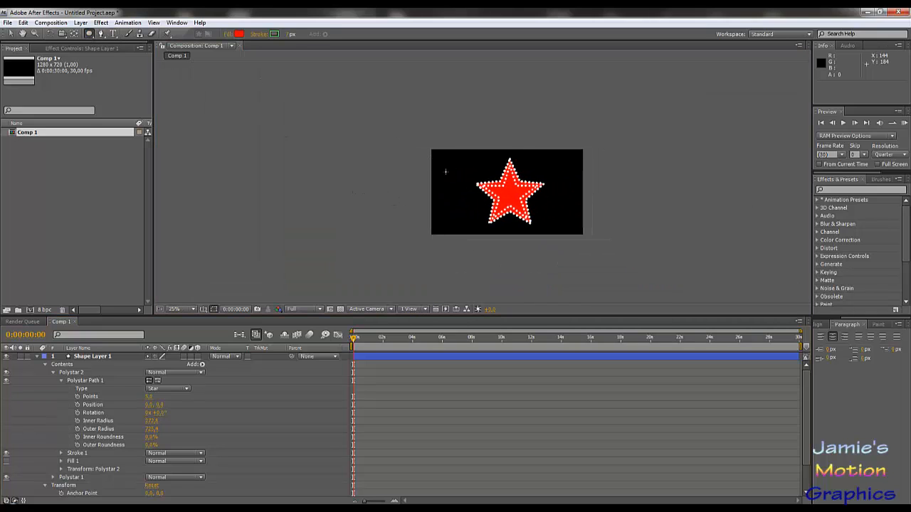
pyautogui.moveTo(445, 171)
pyautogui.mouseDown()
pyautogui.moveTo(467, 194)
pyautogui.moveTo(456, 182)
pyautogui.moveTo(464, 192)
pyautogui.moveTo(523, 133)
pyautogui.mouseUp()
# Step: Draw a rounded rectangle about 474 by 100 px below the circle on the same shape layer
pyautogui.scroll(3, 461, 192)
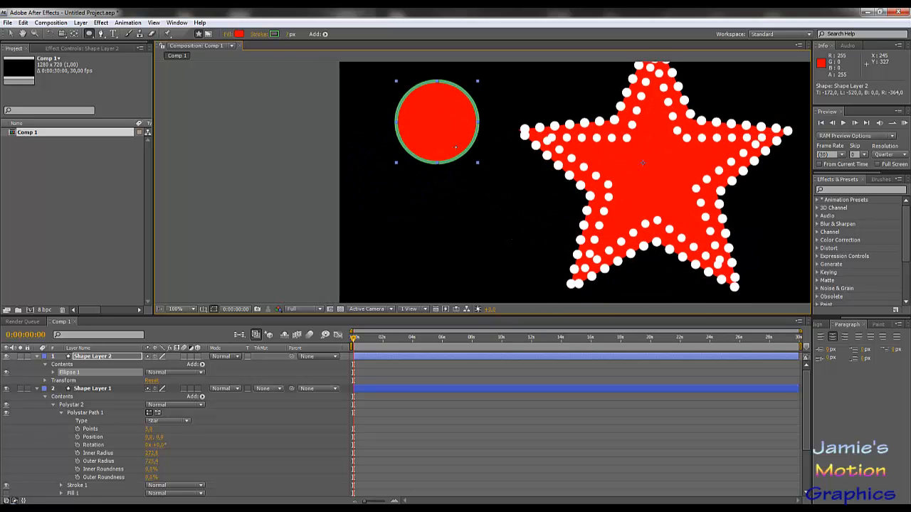
pyautogui.moveTo(473, 171); pyautogui.dragTo(436, 105)
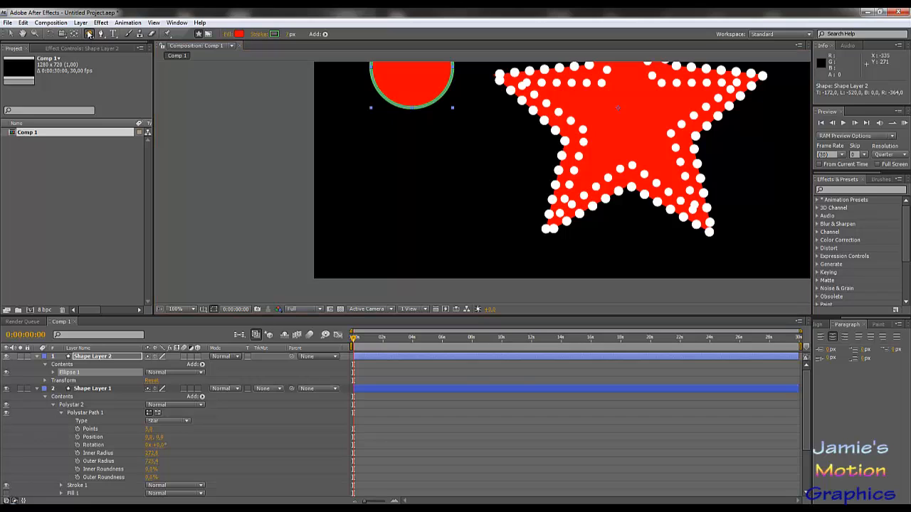
pyautogui.click(89, 34)
pyautogui.click(123, 44)
pyautogui.moveTo(282, 160)
pyautogui.mouseDown()
pyautogui.moveTo(467, 207)
pyautogui.moveTo(508, 207)
pyautogui.mouseUp()
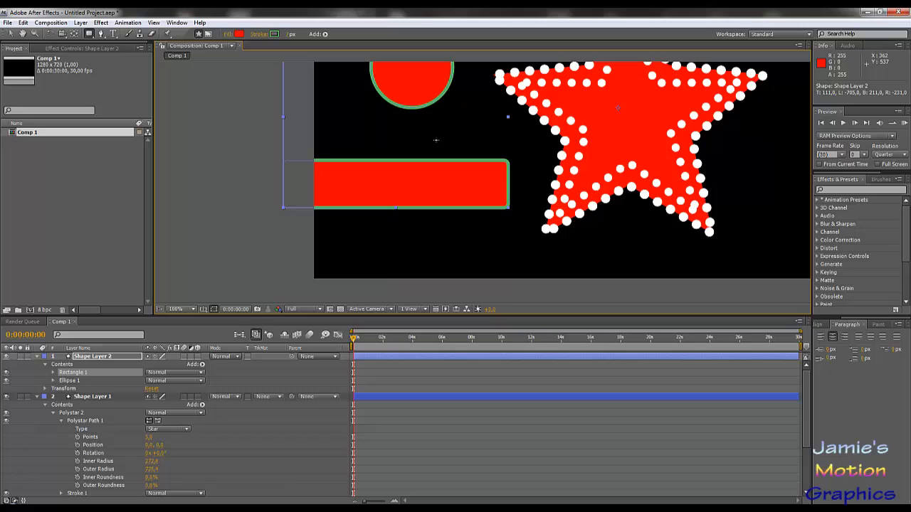
# Step: Set the Ellipse 1 path's position to 0, 107 and its size to 172 by 168
pyautogui.click(53, 380)
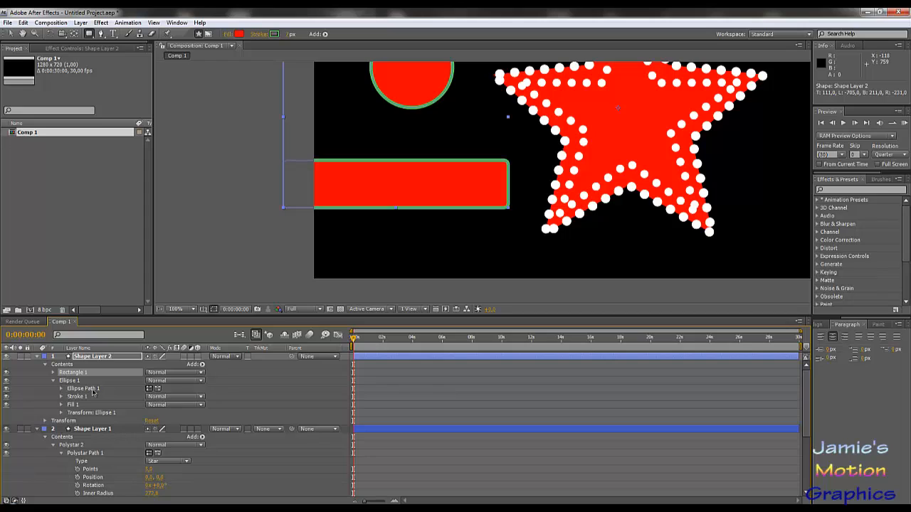
pyautogui.click(91, 389)
pyautogui.click(61, 388)
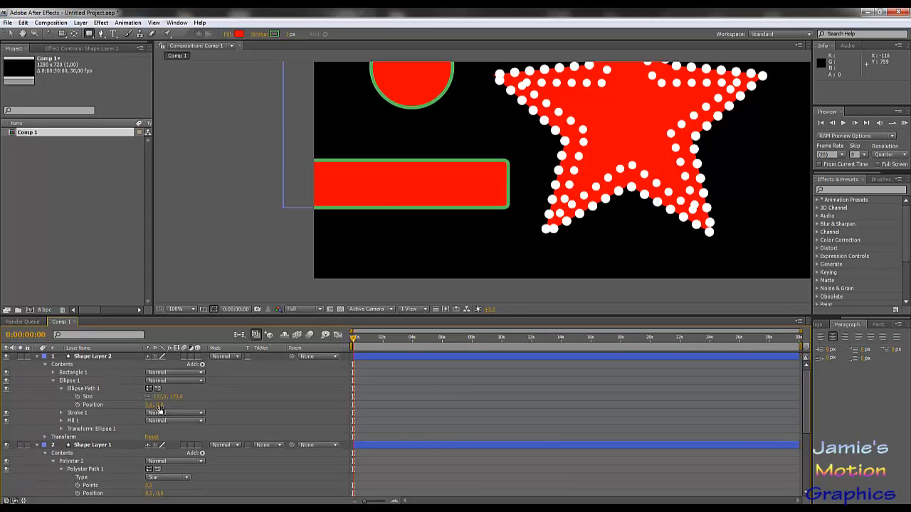
pyautogui.moveTo(160, 405); pyautogui.dragTo(199, 419)
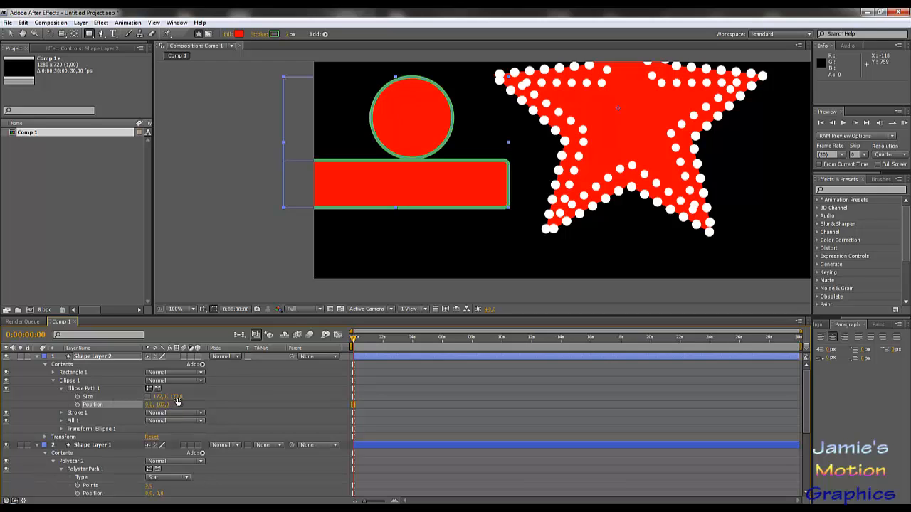
pyautogui.moveTo(178, 397); pyautogui.dragTo(199, 420)
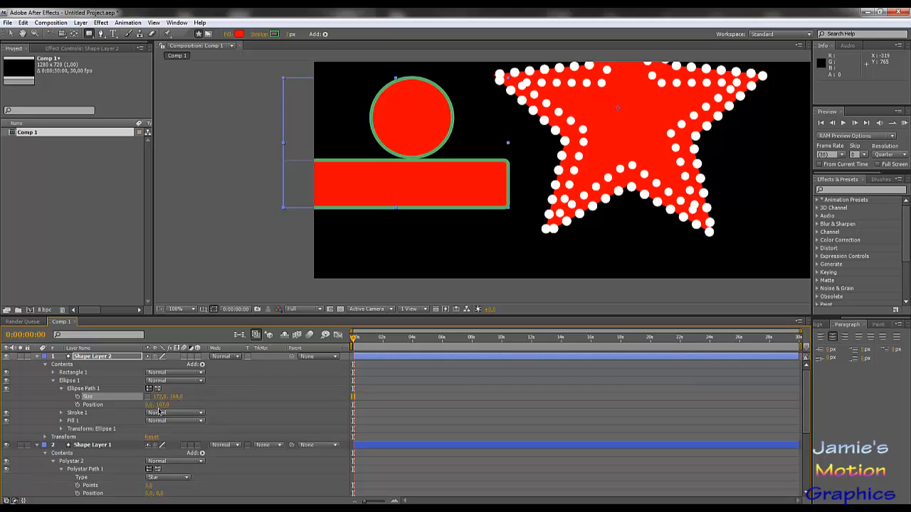
# Step: Try drawing a rounded rectangle with mask creation enabled on Shape Layer 2, and undo it
pyautogui.click(209, 34)
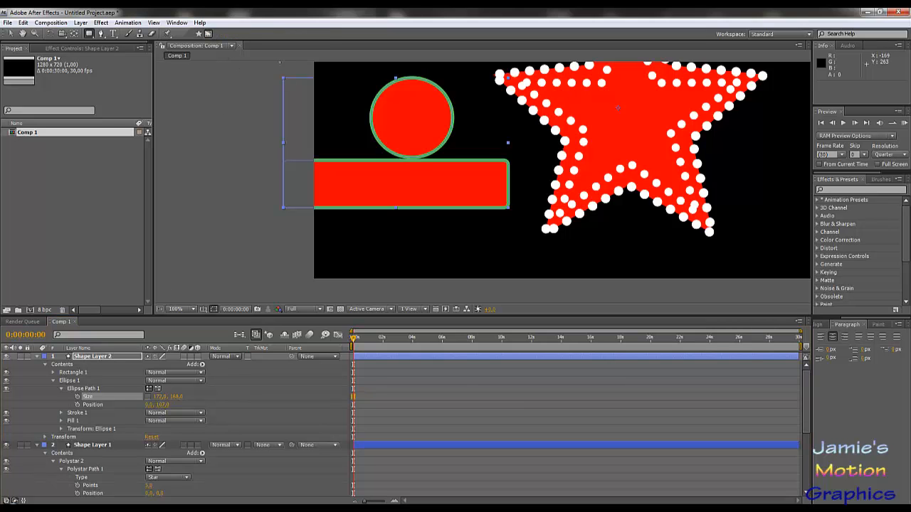
pyautogui.moveTo(407, 95); pyautogui.dragTo(421, 185)
pyautogui.moveTo(367, 119); pyautogui.dragTo(422, 177)
pyautogui.hotkey('ctrl', 'z')
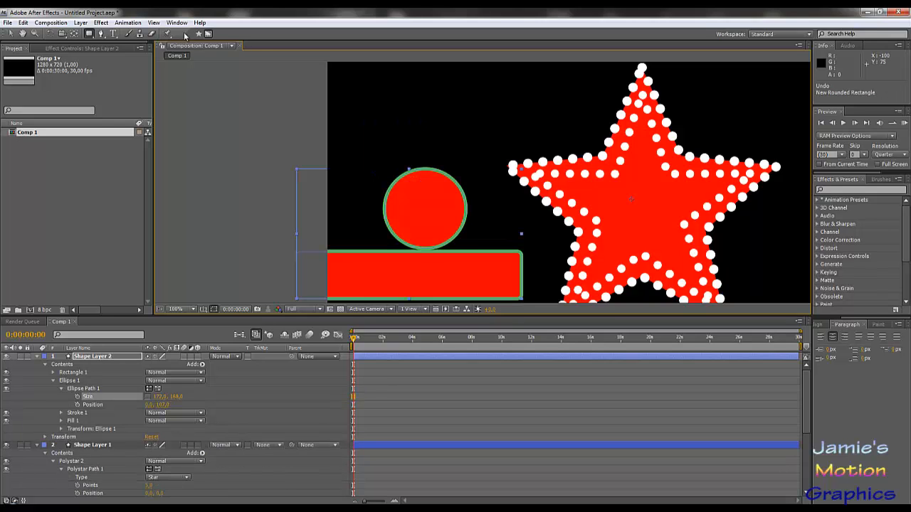
# Step: Add a new empty shape layer to the composition
pyautogui.click(101, 22)
pyautogui.click(84, 22)
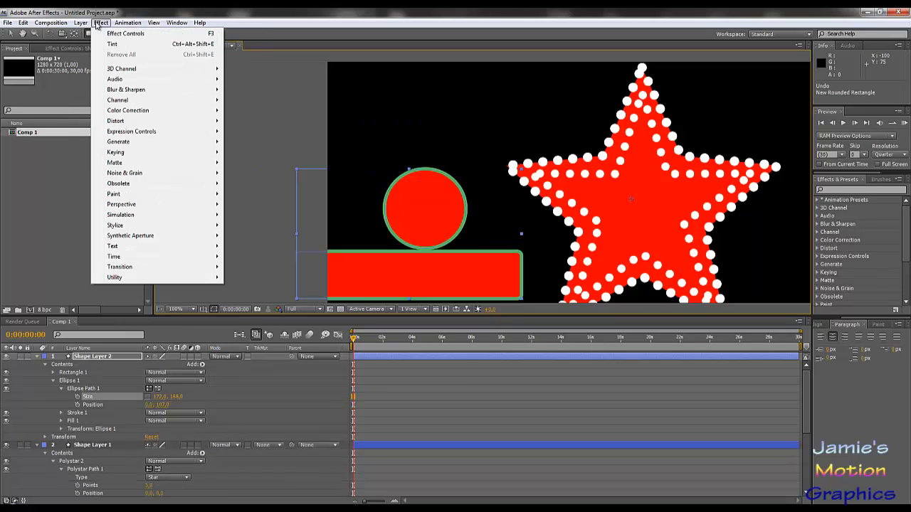
pyautogui.moveTo(91, 34)
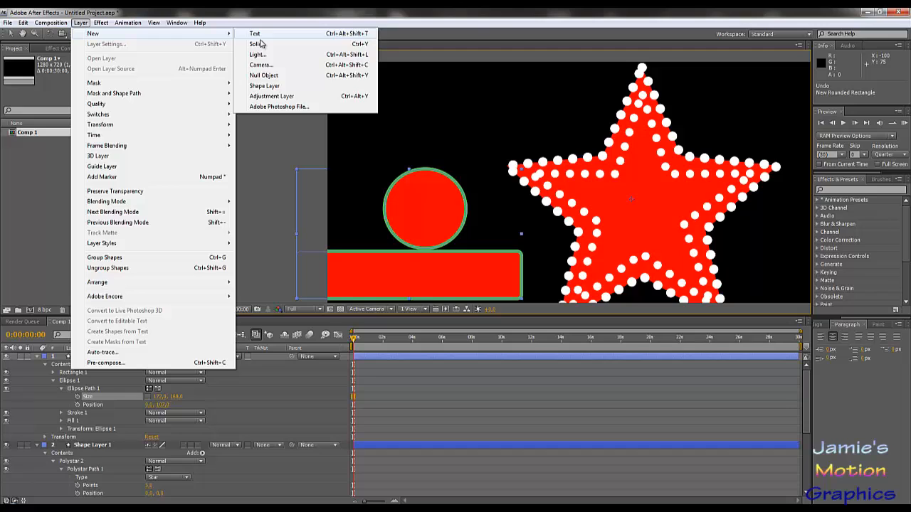
pyautogui.click(276, 88)
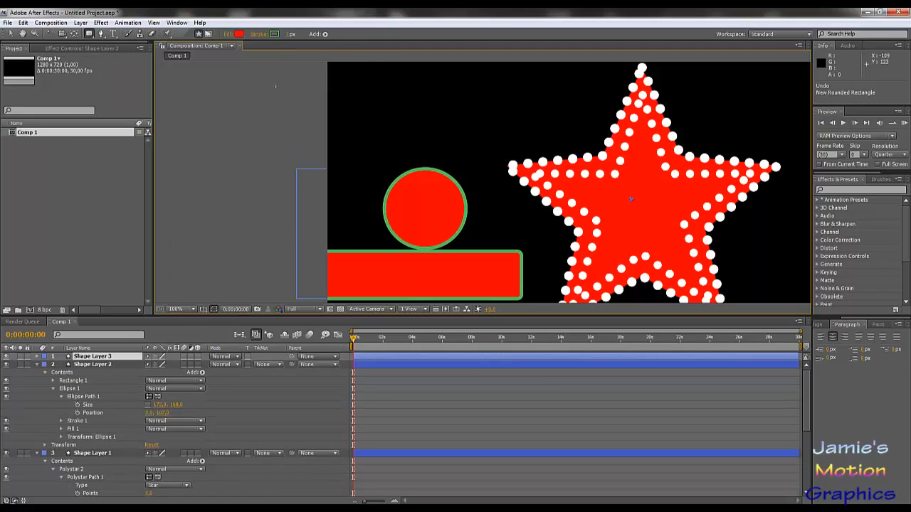
# Step: Create a new deep green solid layer with the default solid settings
pyautogui.click(80, 23)
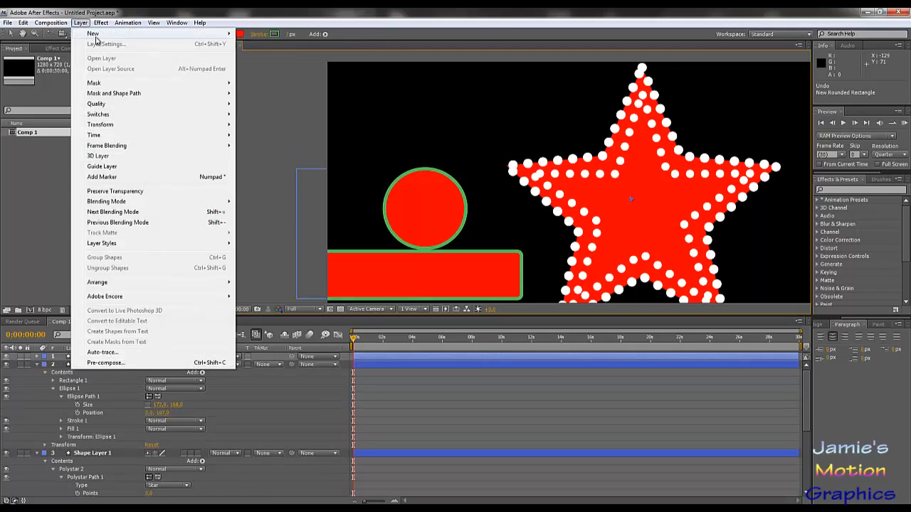
pyautogui.moveTo(134, 34)
pyautogui.click(263, 44)
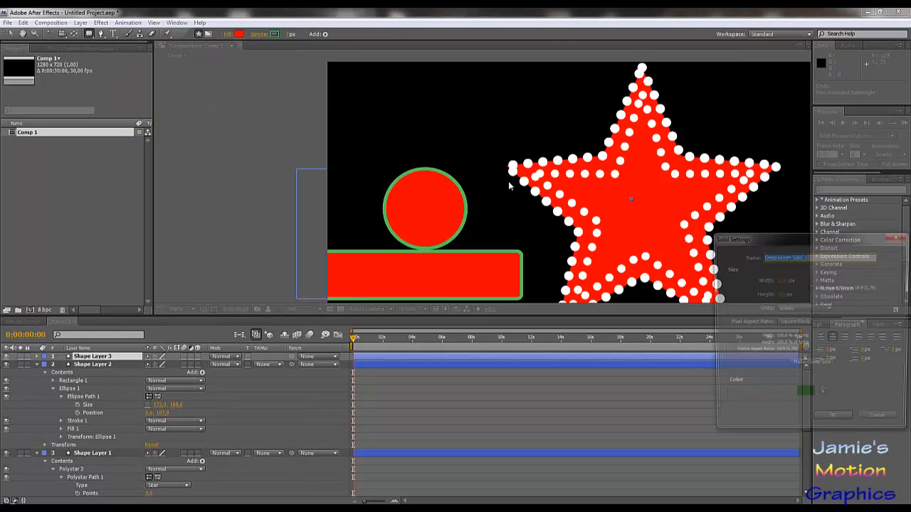
pyautogui.click(829, 423)
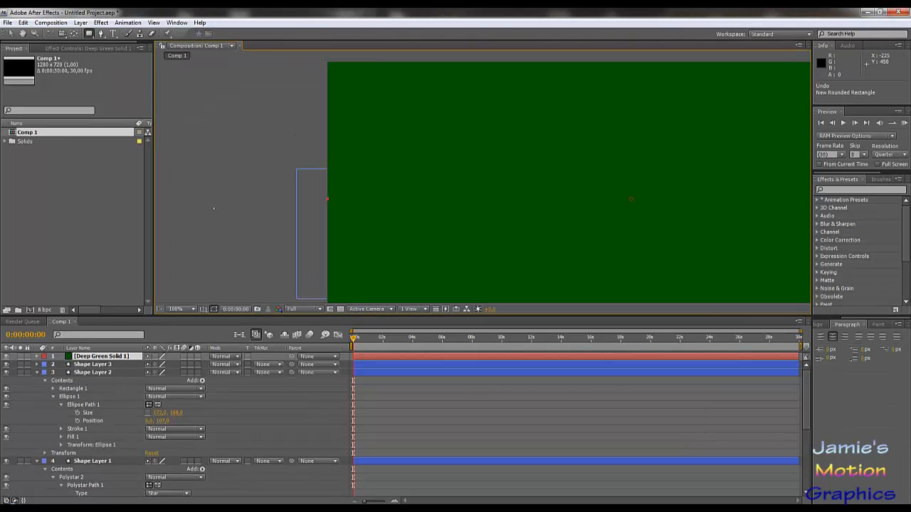
# Step: Draw a circular mask about 156 px in diameter on the green solid above the red circle, and switch to the Selection tool
pyautogui.click(90, 34)
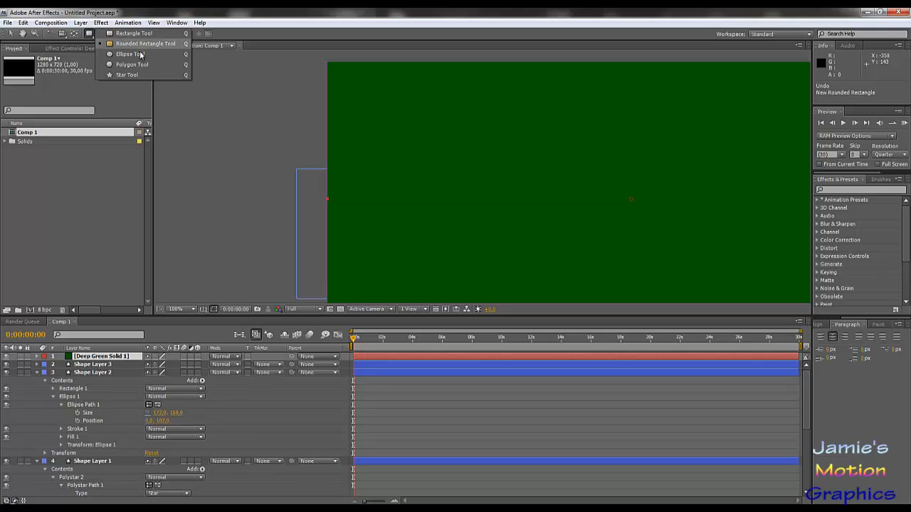
pyautogui.click(131, 54)
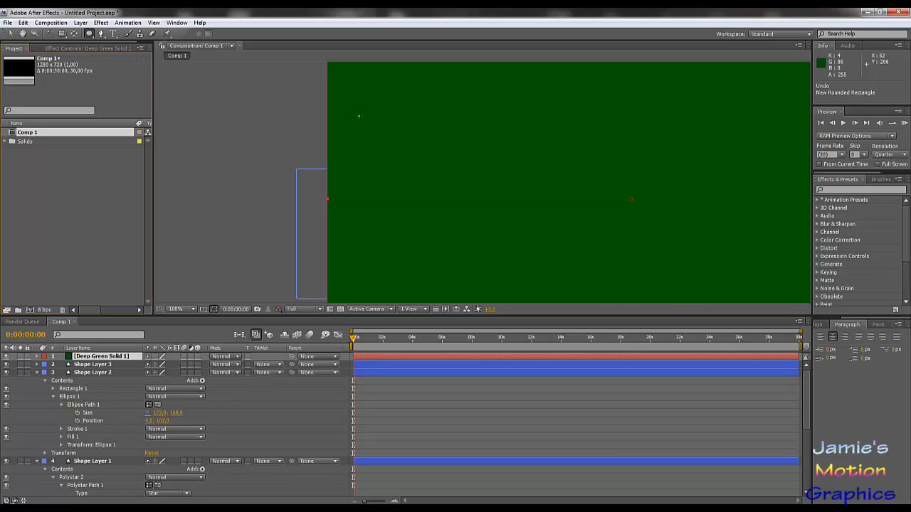
pyautogui.moveTo(401, 107); pyautogui.dragTo(471, 187)
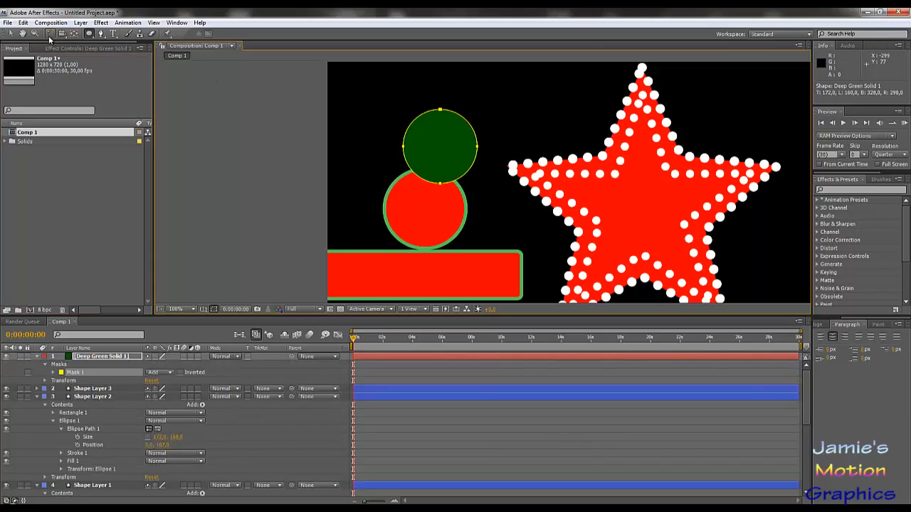
pyautogui.click(12, 34)
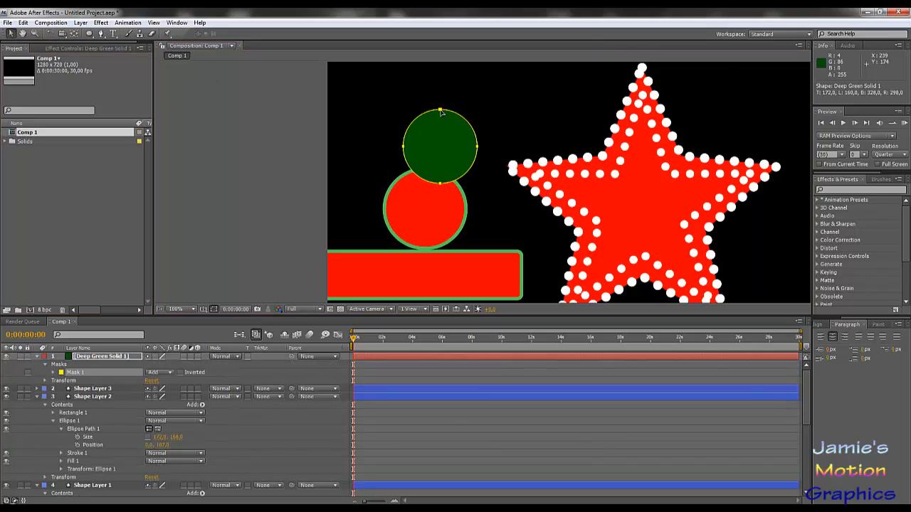
# Step: Move the green circular mask down over the red circle and rectangle, try raising its bottom vertex, and undo that path edit
pyautogui.moveTo(441, 112); pyautogui.dragTo(442, 197)
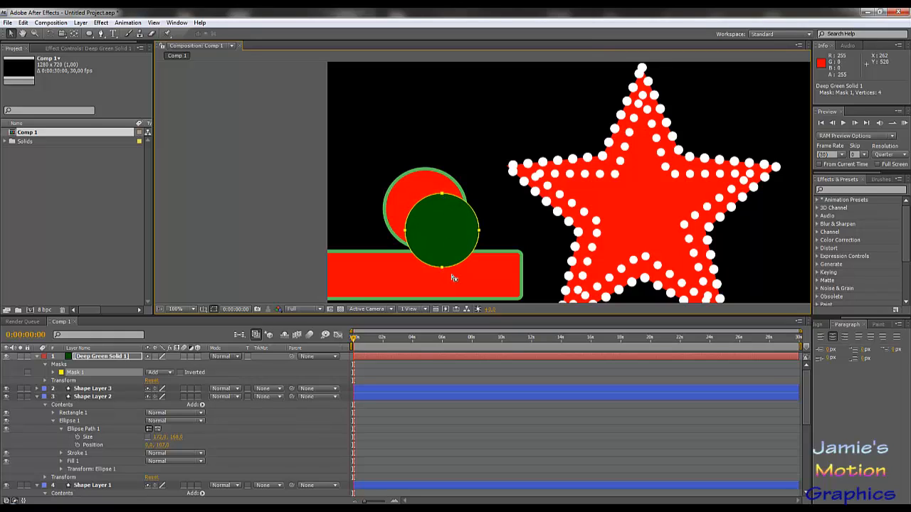
pyautogui.moveTo(442, 268); pyautogui.dragTo(442, 254)
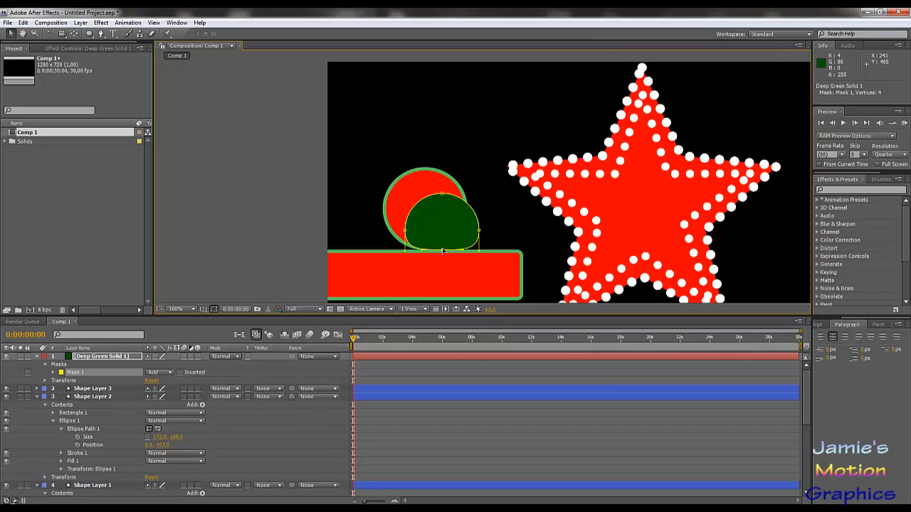
pyautogui.moveTo(474, 250); pyautogui.dragTo(465, 268)
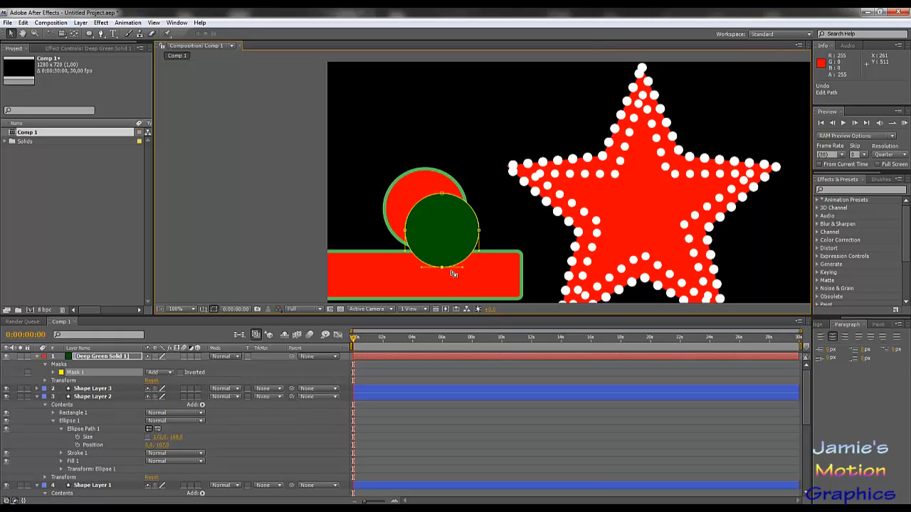
# Step: Raise the green mask's bottom vertex to the red rectangle's top edge so the circle's underside flattens
pyautogui.scroll(-3, 461, 269)
pyautogui.scroll(4, 468, 238)
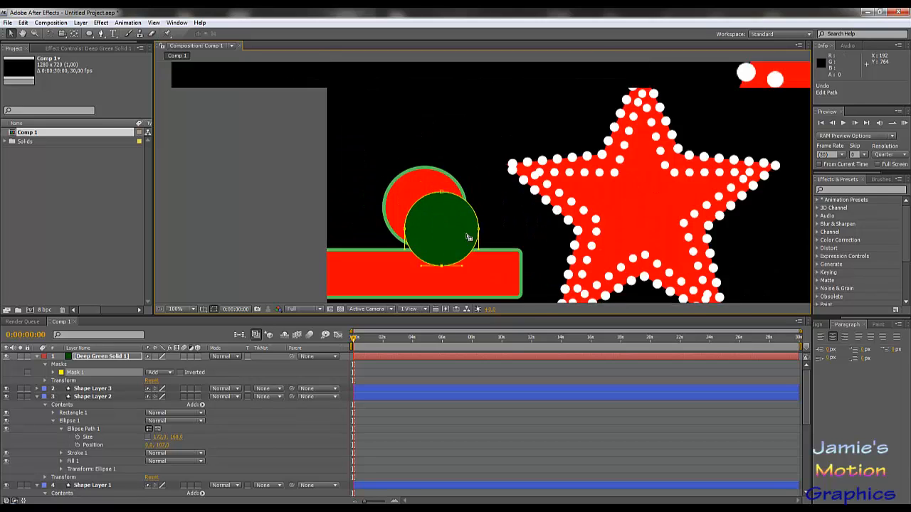
pyautogui.scroll(-2, 472, 240)
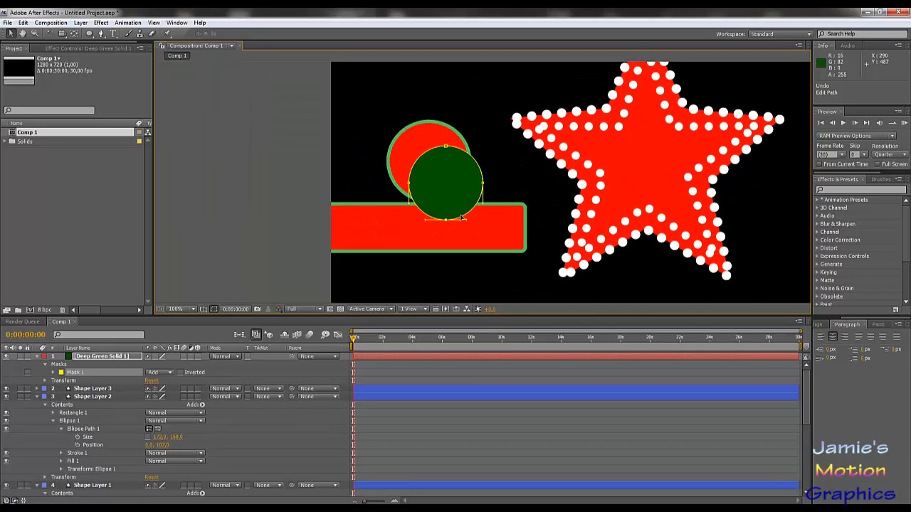
pyautogui.moveTo(445, 221); pyautogui.dragTo(447, 203)
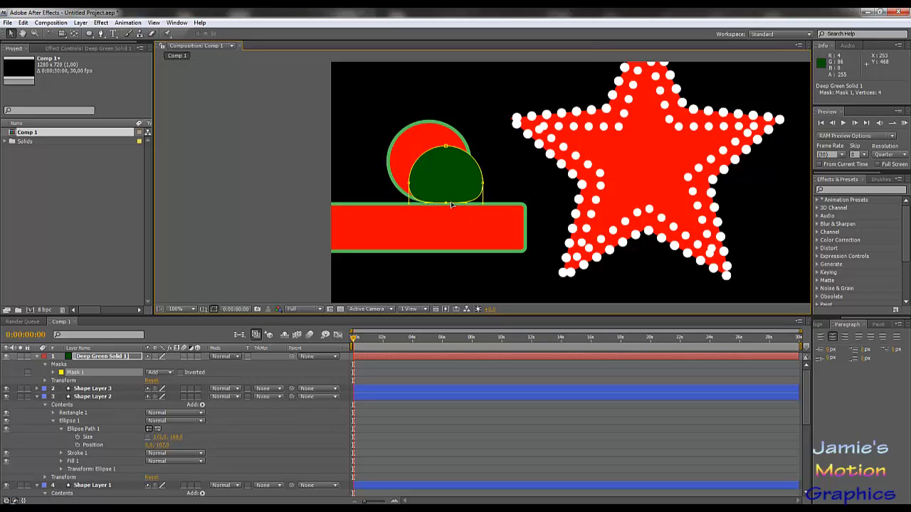
pyautogui.scroll(-2, 475, 230)
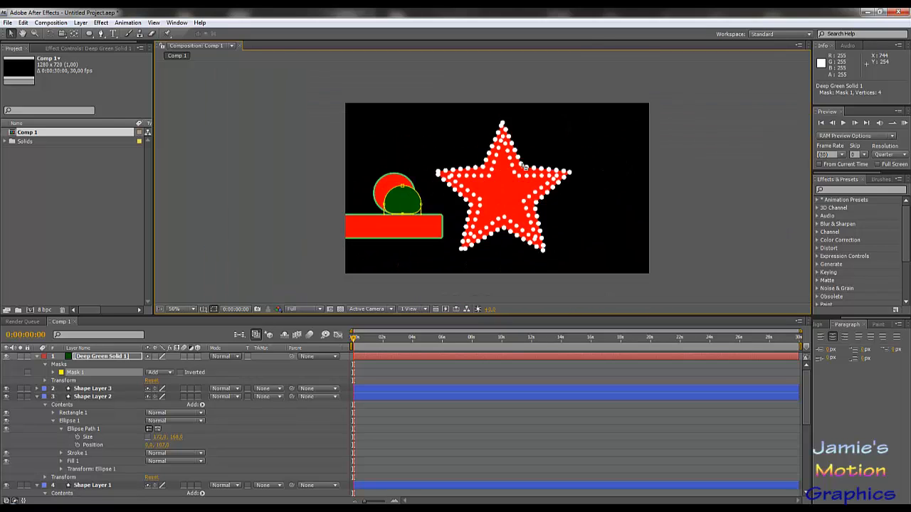
pyautogui.scroll(2, 402, 226)
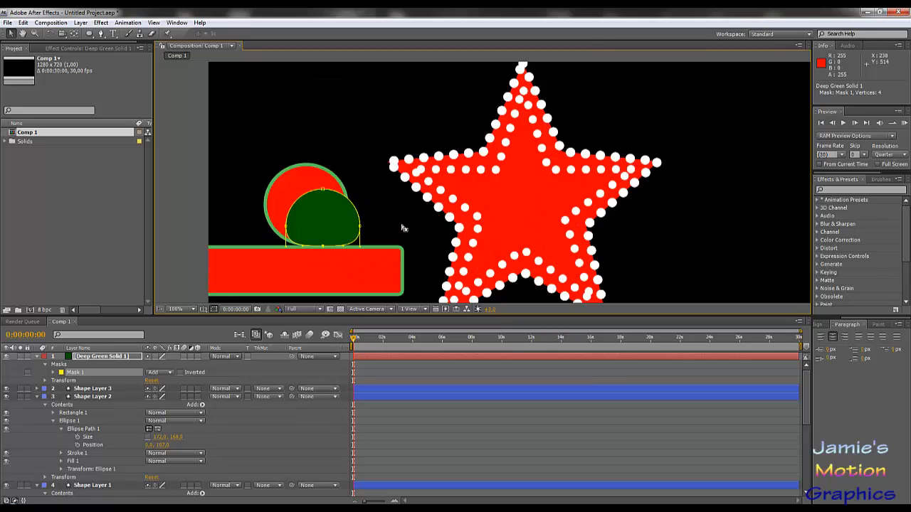
pyautogui.moveTo(392, 229); pyautogui.dragTo(478, 197)
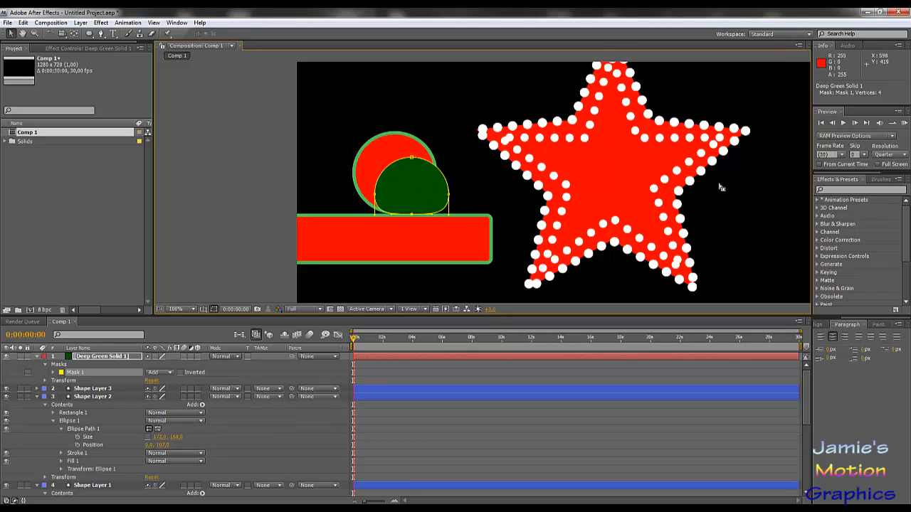
# Step: Search the effects for "stroke" and apply the Generate Stroke effect to Deep Green Solid 1
pyautogui.click(831, 191)
pyautogui.write('str')
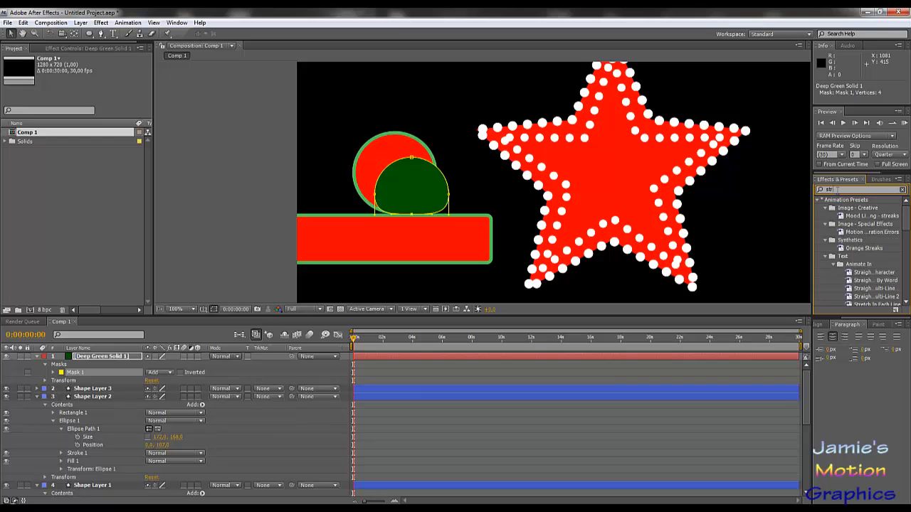
pyautogui.write('oke')
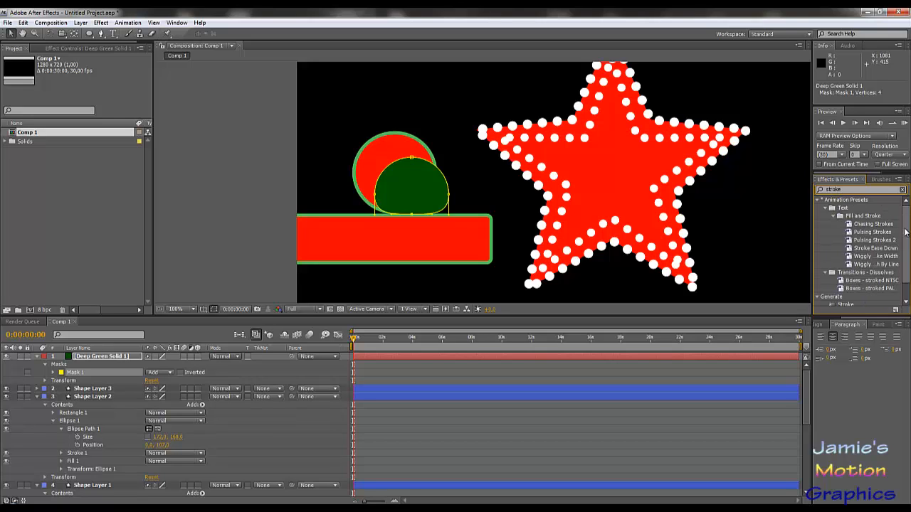
pyautogui.scroll(-1, 875, 282)
pyautogui.moveTo(845, 285)
pyautogui.mouseDown()
pyautogui.moveTo(272, 212)
pyautogui.moveTo(132, 237)
pyautogui.moveTo(116, 356)
pyautogui.mouseUp()
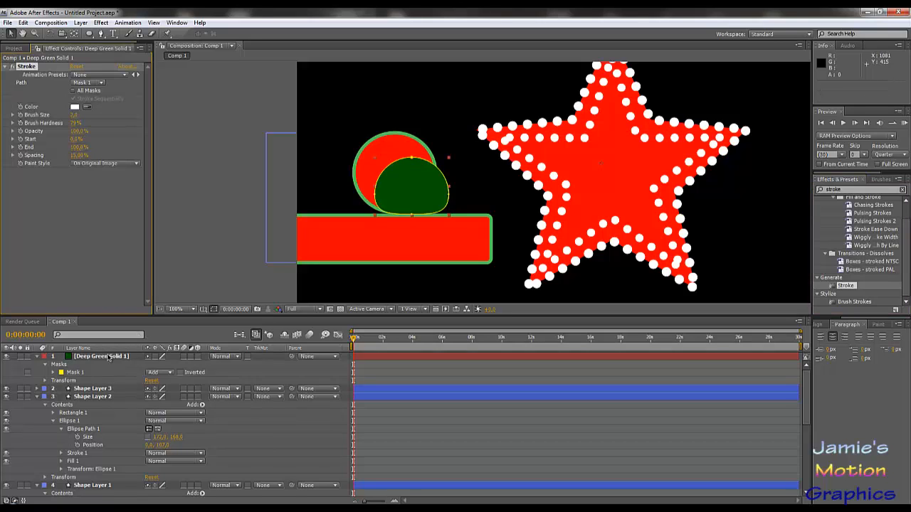
# Step: Increase the Stroke effect's Brush Size to about 6 on the green solid
pyautogui.moveTo(74, 115); pyautogui.dragTo(99, 116)
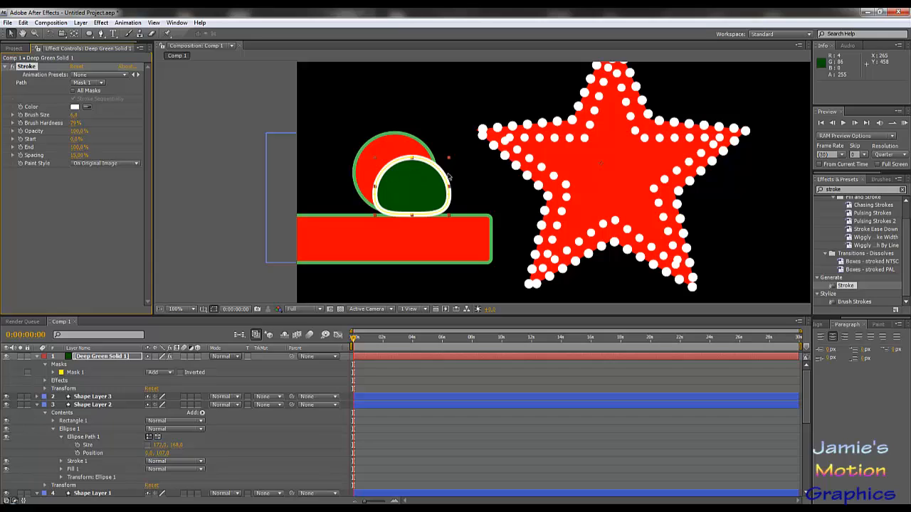
pyautogui.click(73, 115)
pyautogui.click(90, 192)
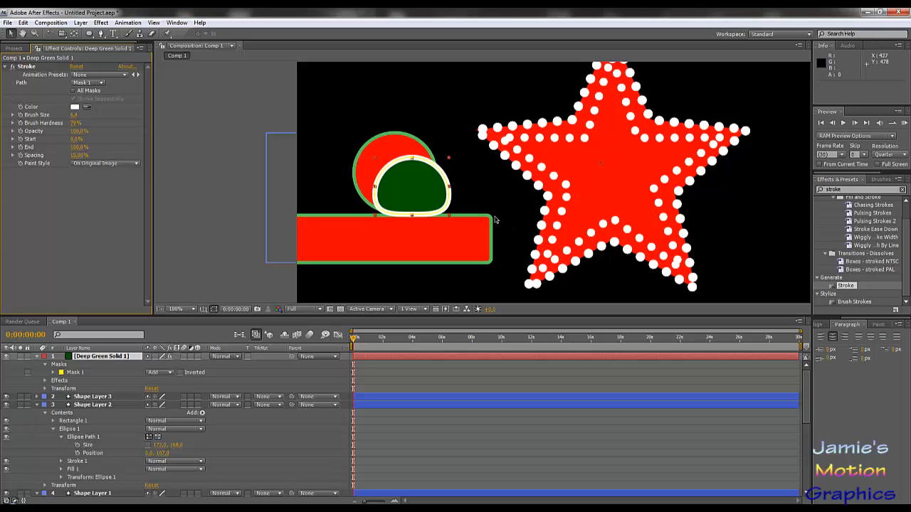
pyautogui.moveTo(622, 222); pyautogui.dragTo(516, 229)
pyautogui.scroll(-1, 511, 228)
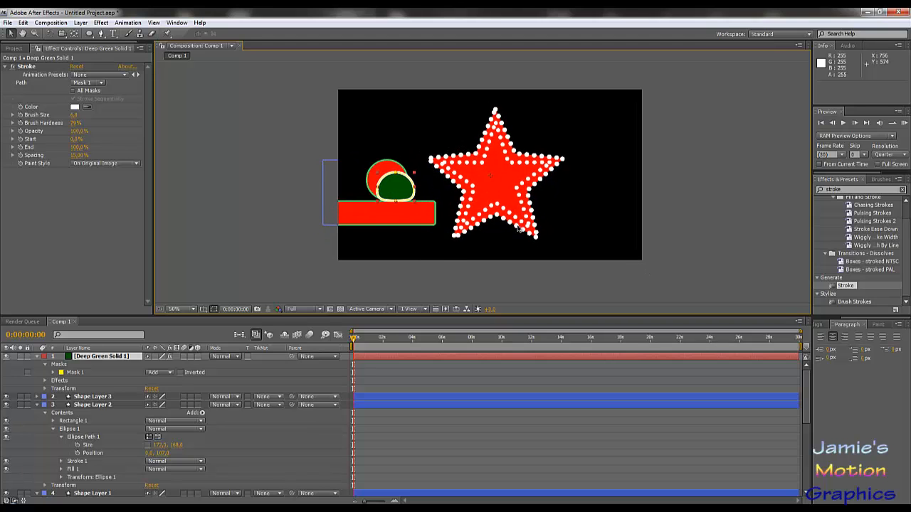
pyautogui.scroll(2, 512, 228)
pyautogui.scroll(-1, 522, 244)
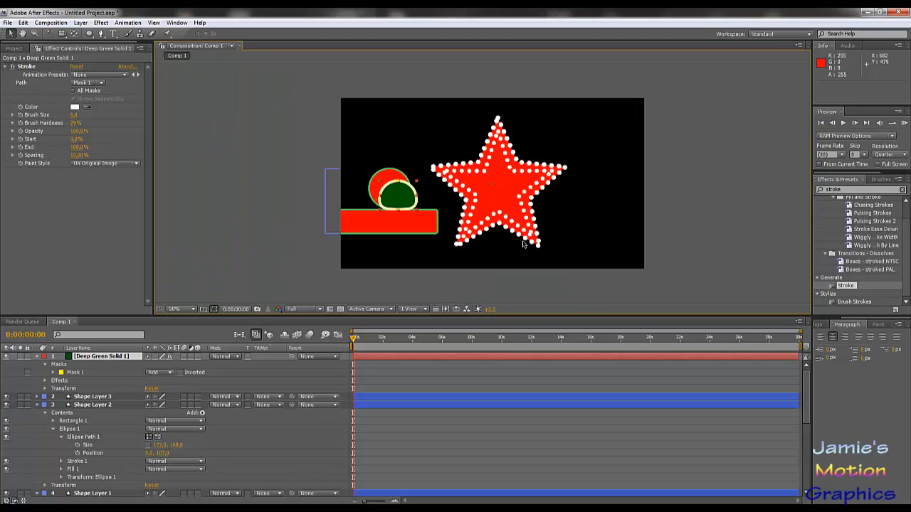